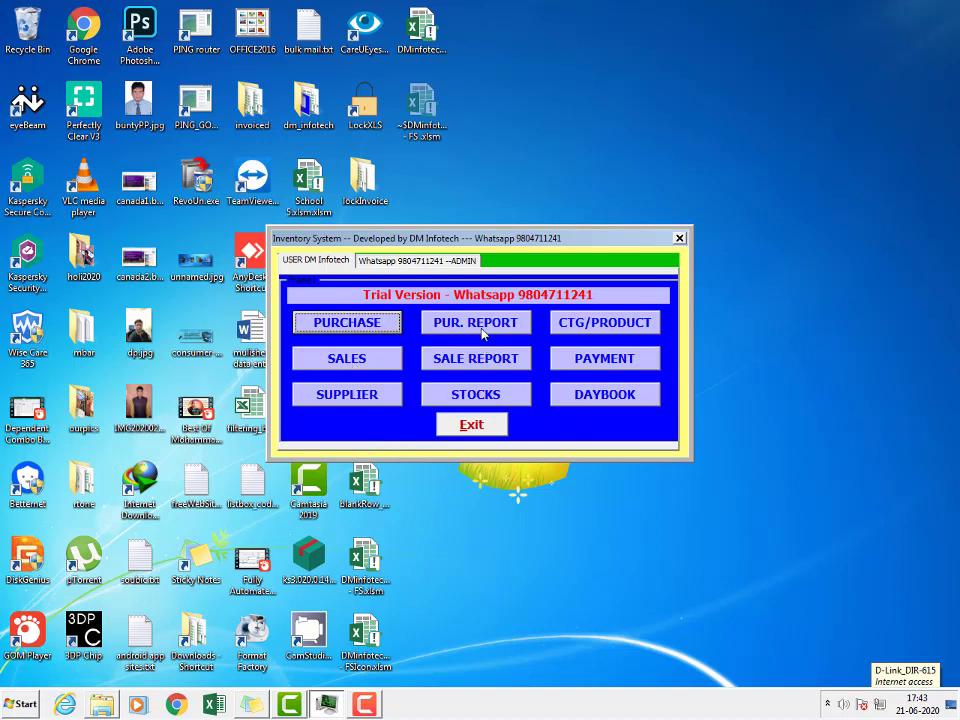
Step: Open the DMinfotechtrial10days - FS.xlsm workbook from the desktop and enter the inventory system with the guest login
left_click(471, 425)
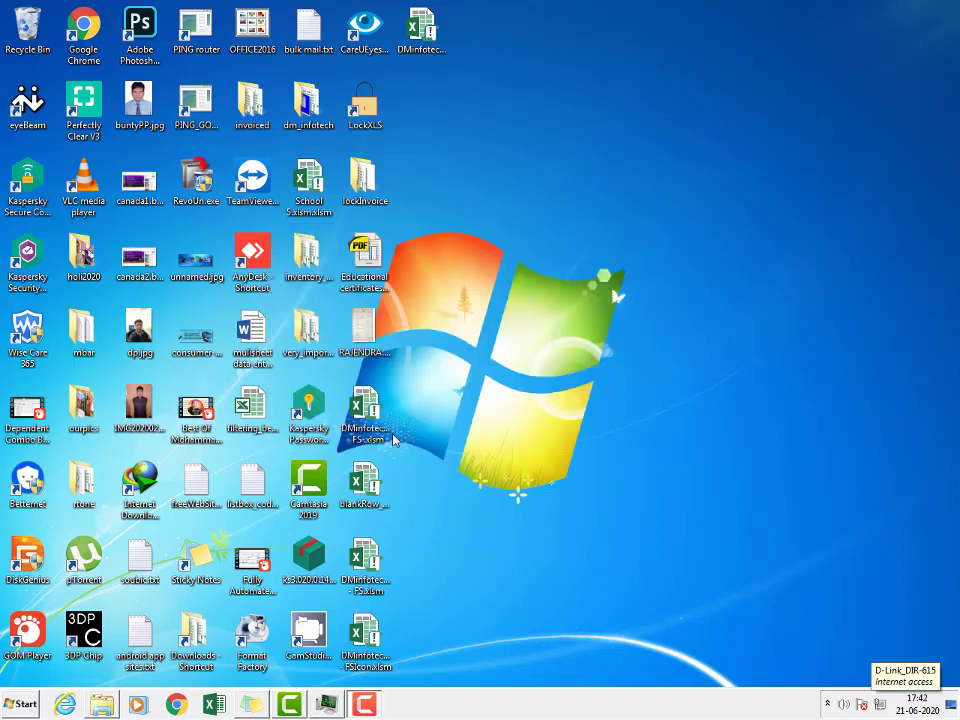
left_click(368, 412)
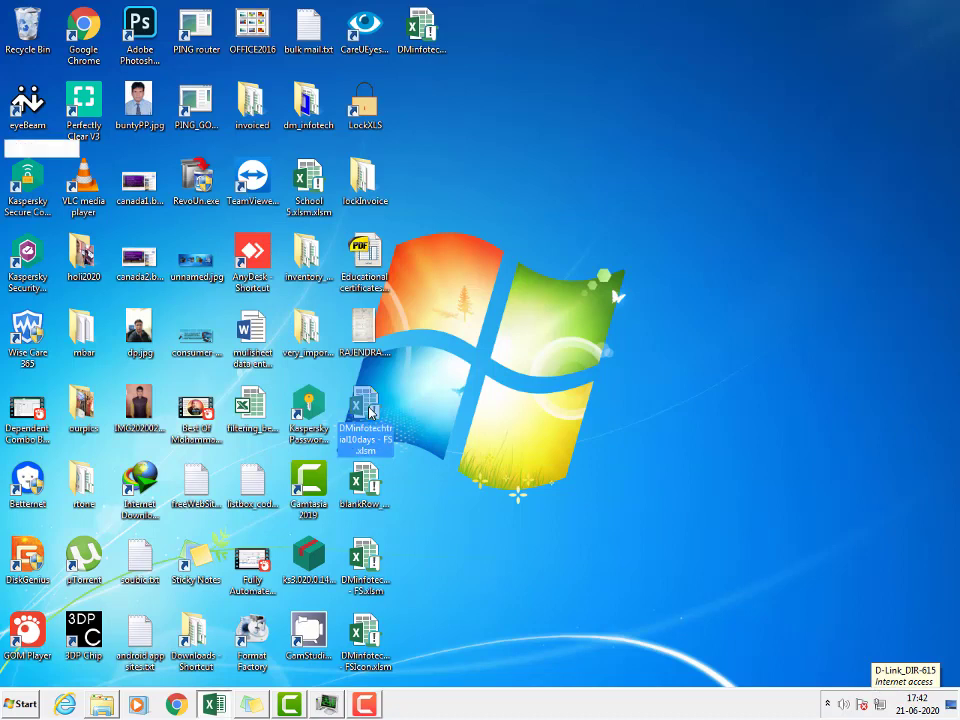
double_click(368, 412)
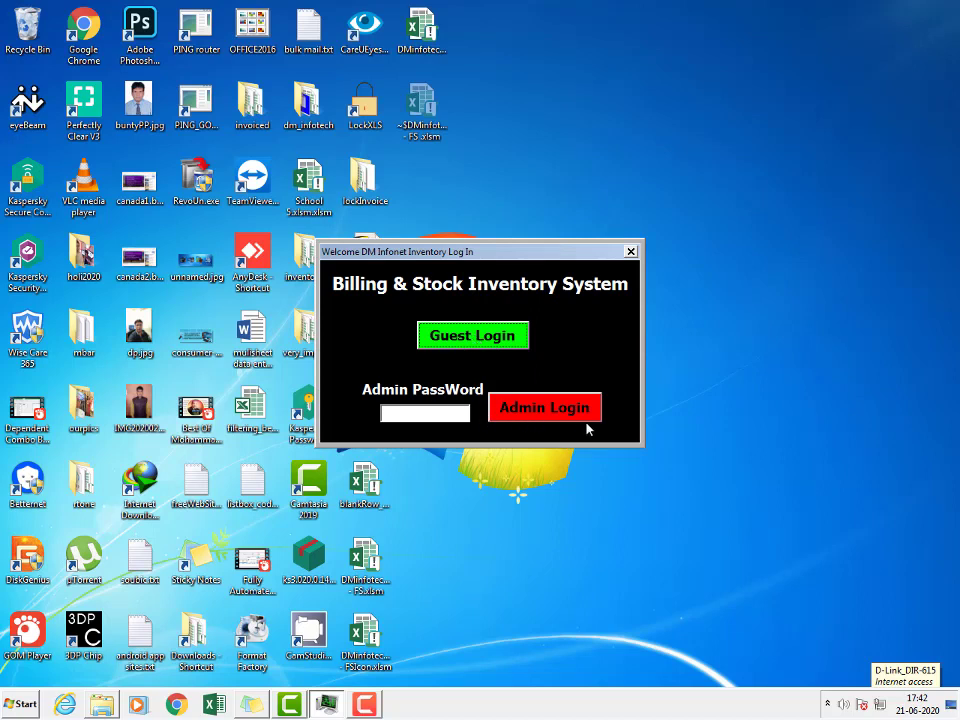
left_click(508, 346)
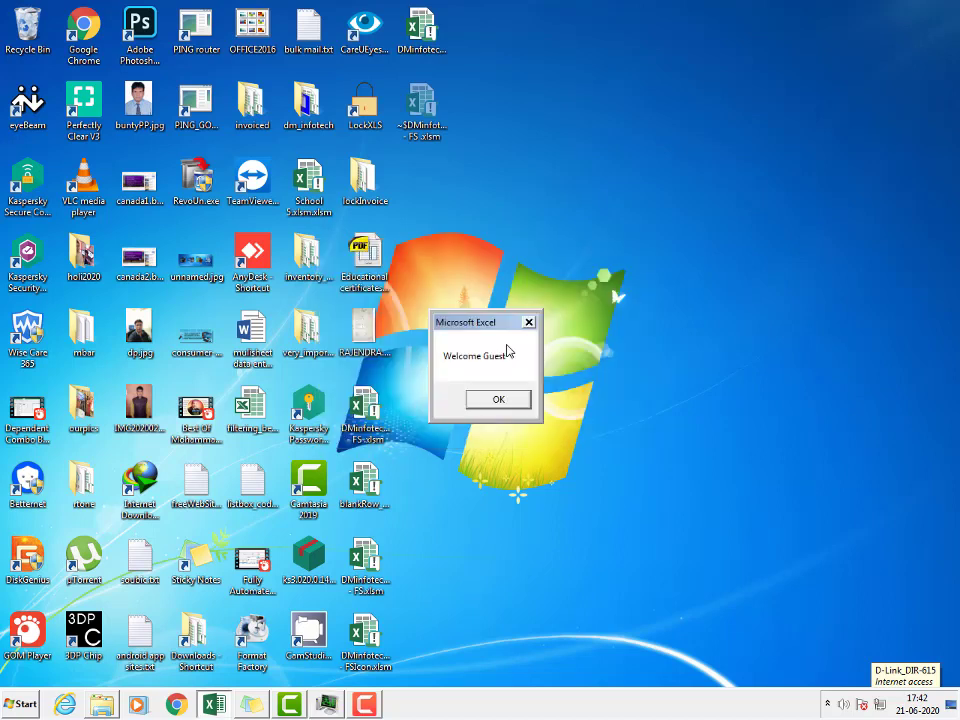
left_click(498, 400)
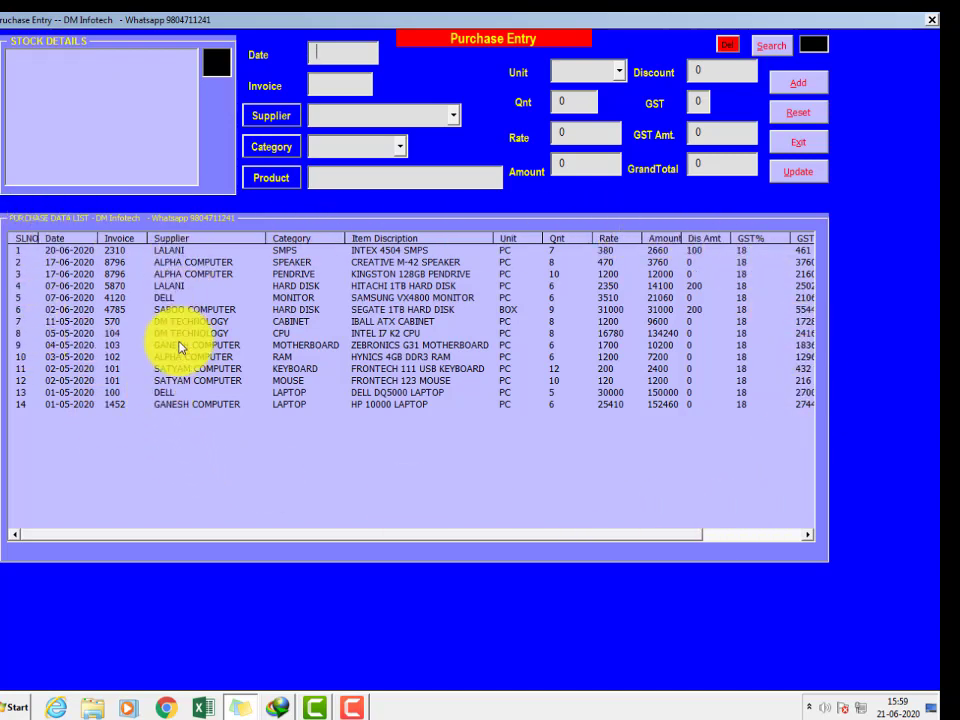
Step: Start a purchase entry dated 21-06-20 with invoice number 320 and supplier DELL
left_click(786, 537)
left_click(39, 536)
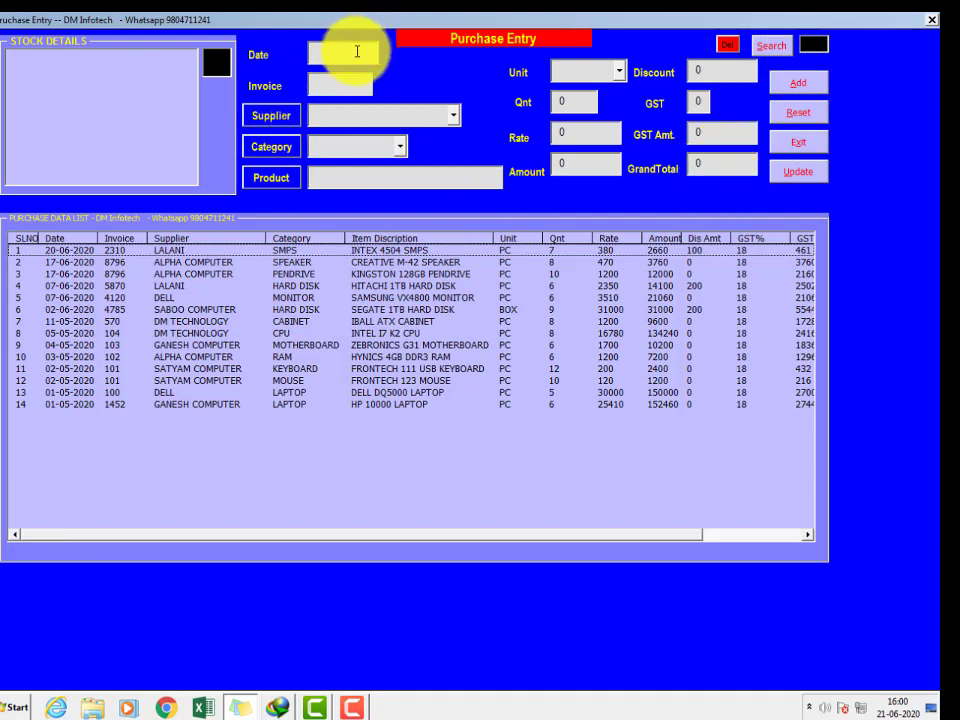
left_click(351, 83)
left_click(354, 173)
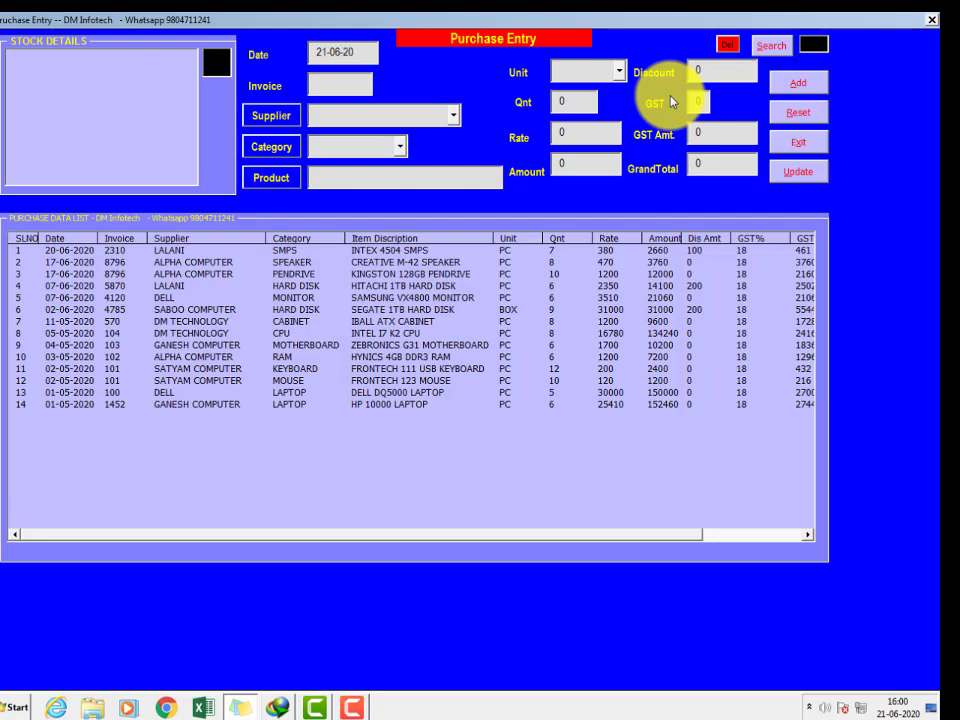
key("Tab")
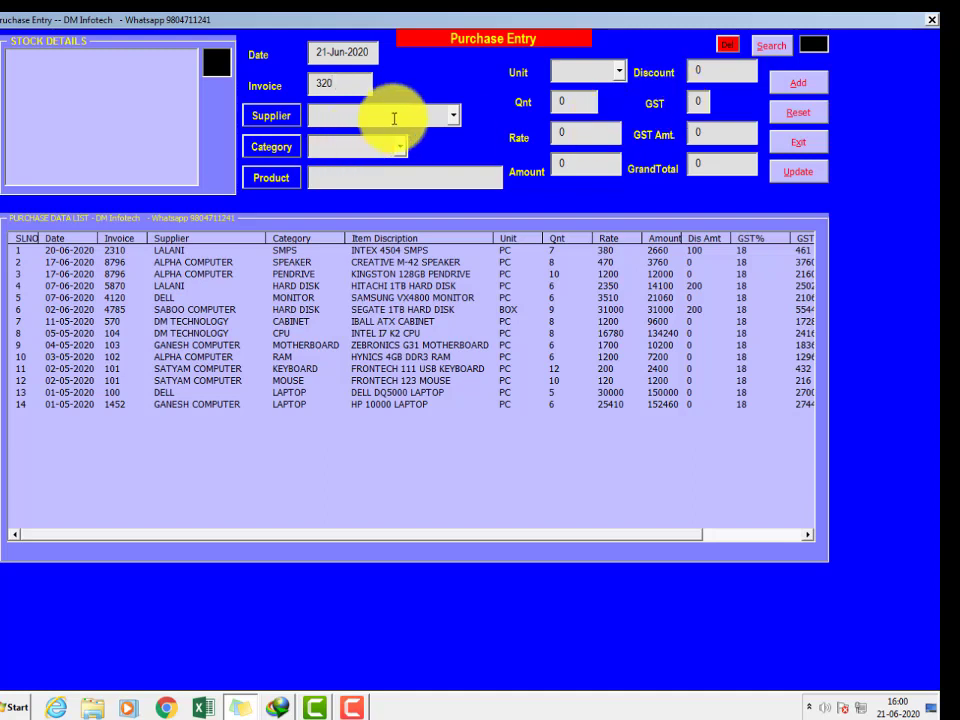
left_click(446, 113)
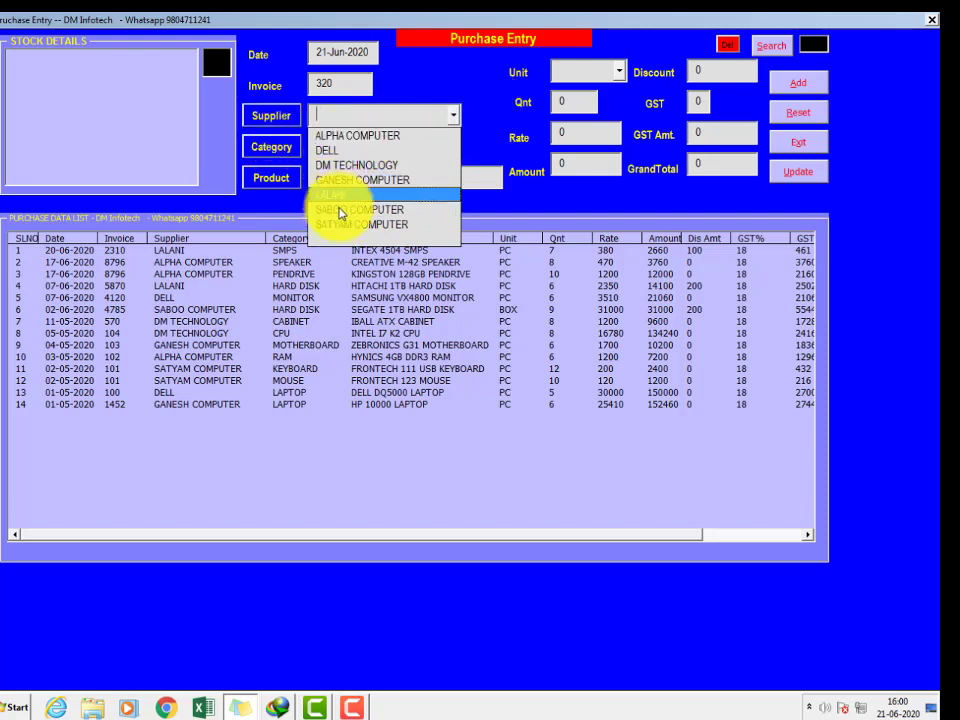
left_click(343, 155)
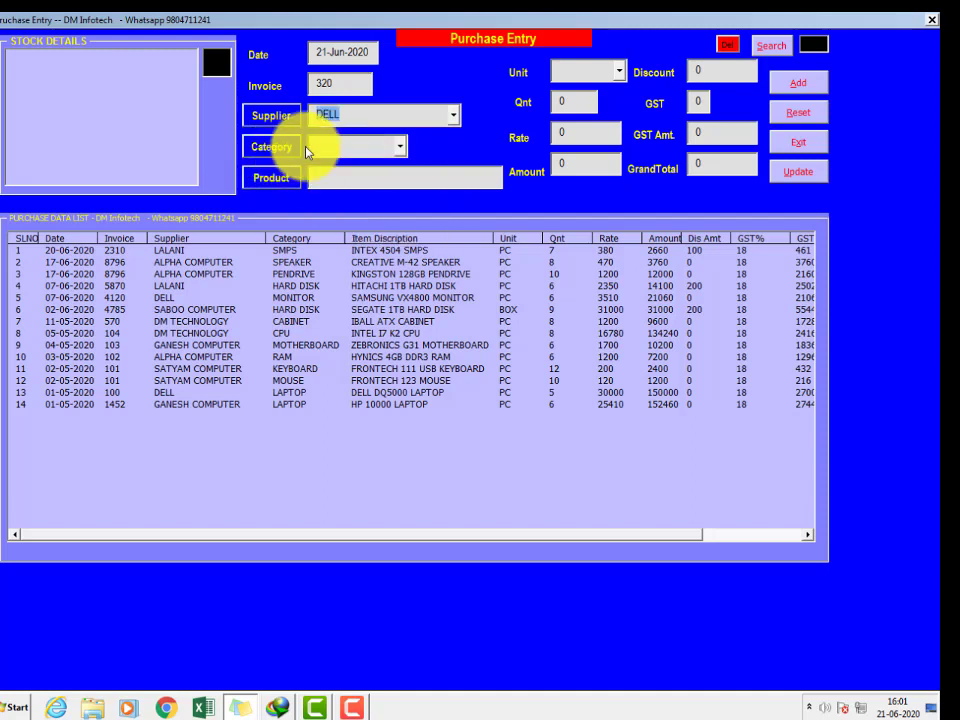
left_click(381, 144)
left_click(399, 147)
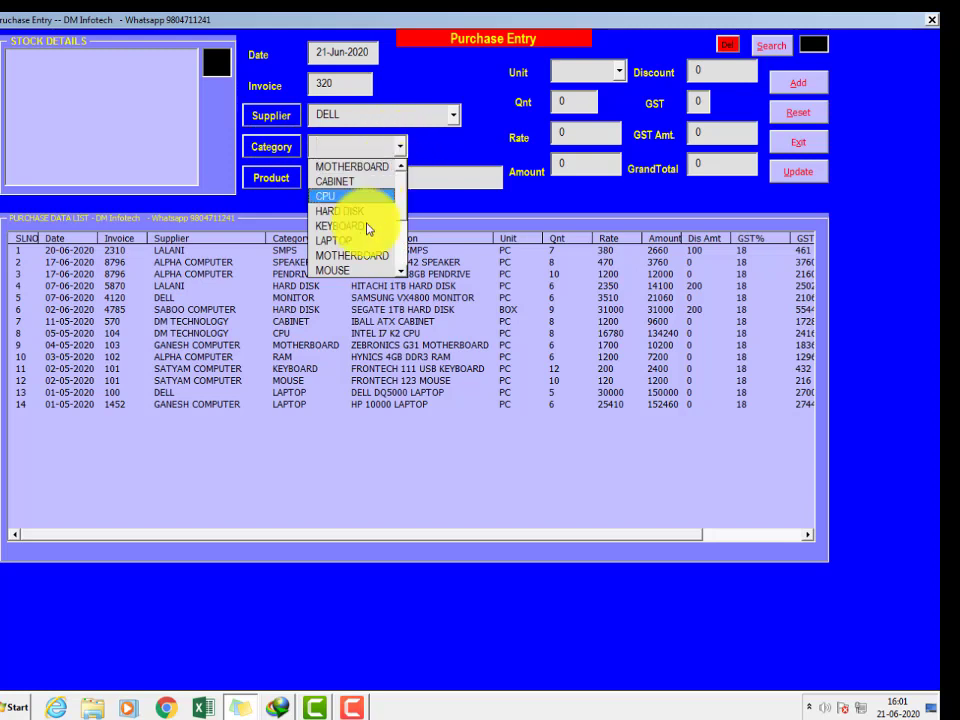
scroll(397, 230, "down", 2)
scroll(397, 240, "down", 1)
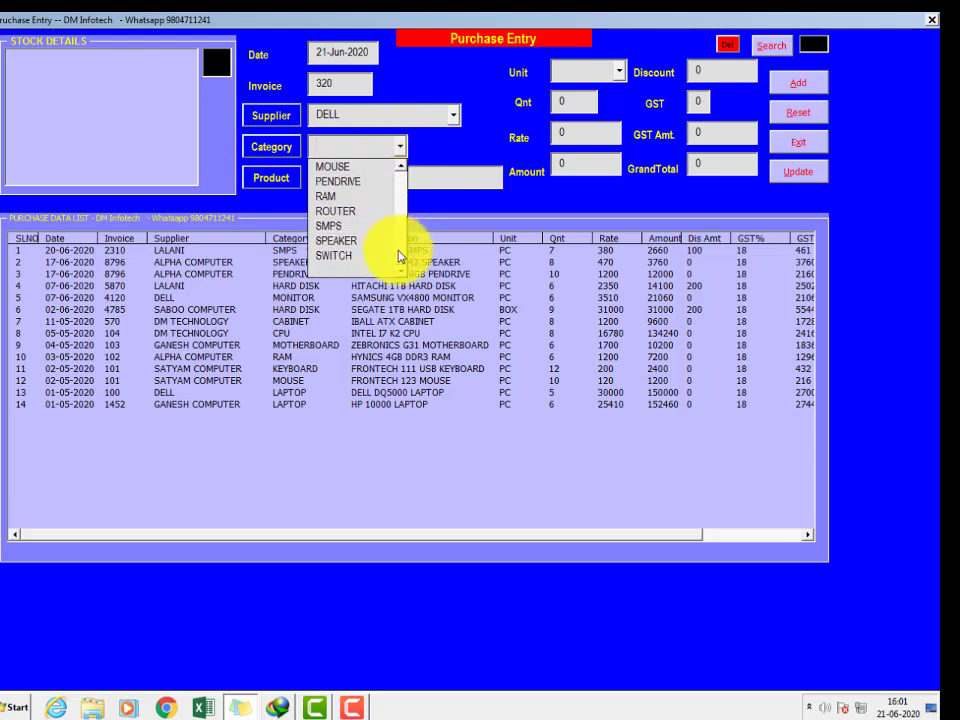
left_click_drag(398, 251, 350, 262)
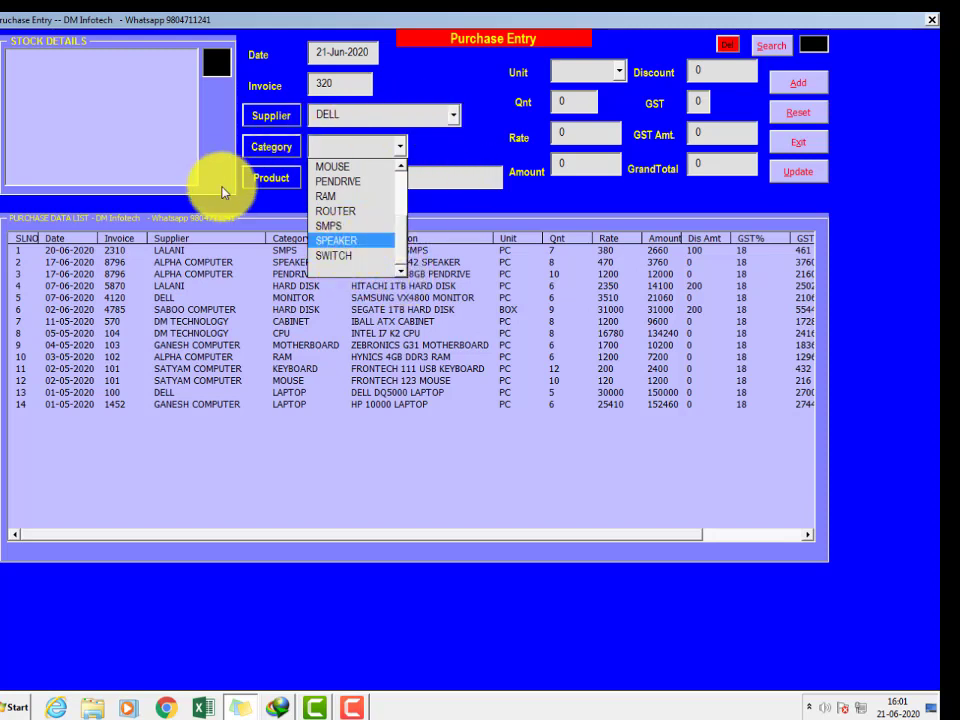
left_click(452, 150)
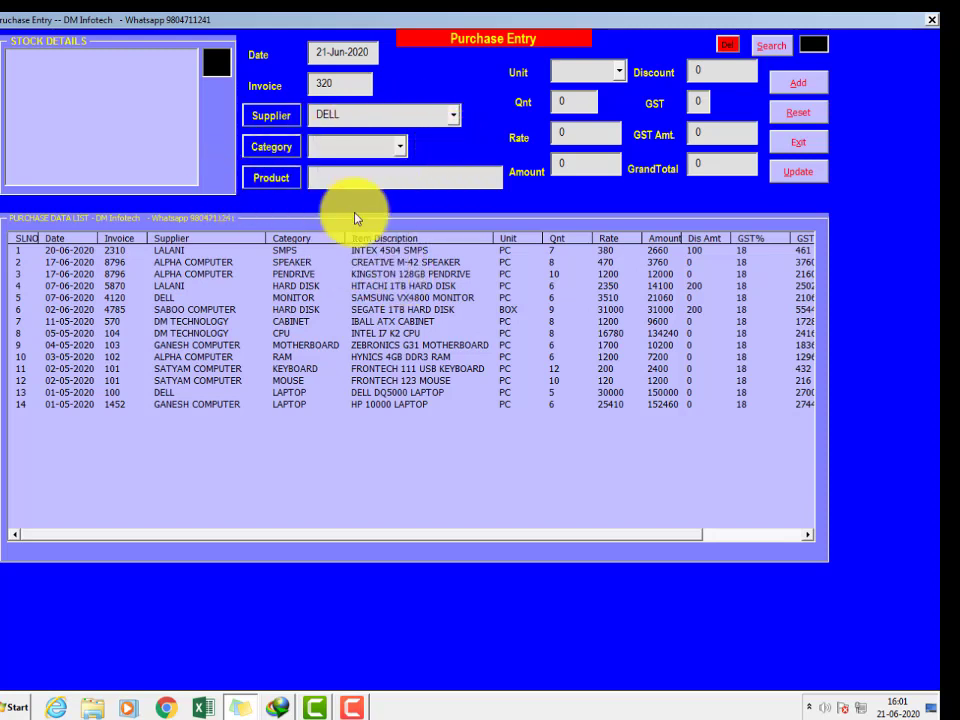
Step: Choose the HARD DISK category and select SAMSUNG 500GB HARD DISK from the stock details as the product
left_click(399, 147)
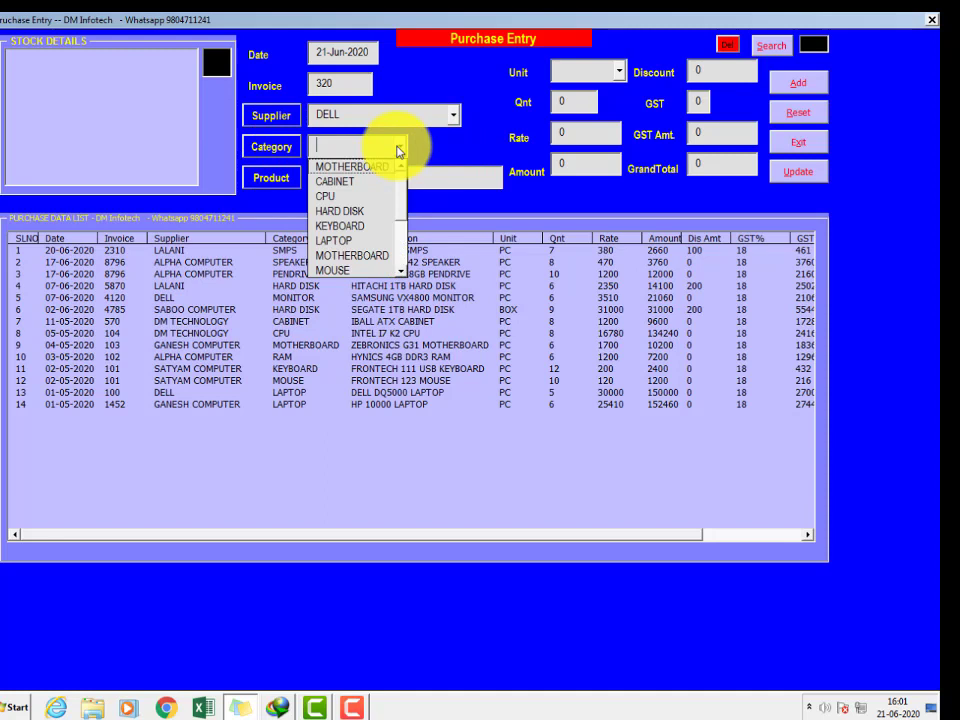
left_click(354, 214)
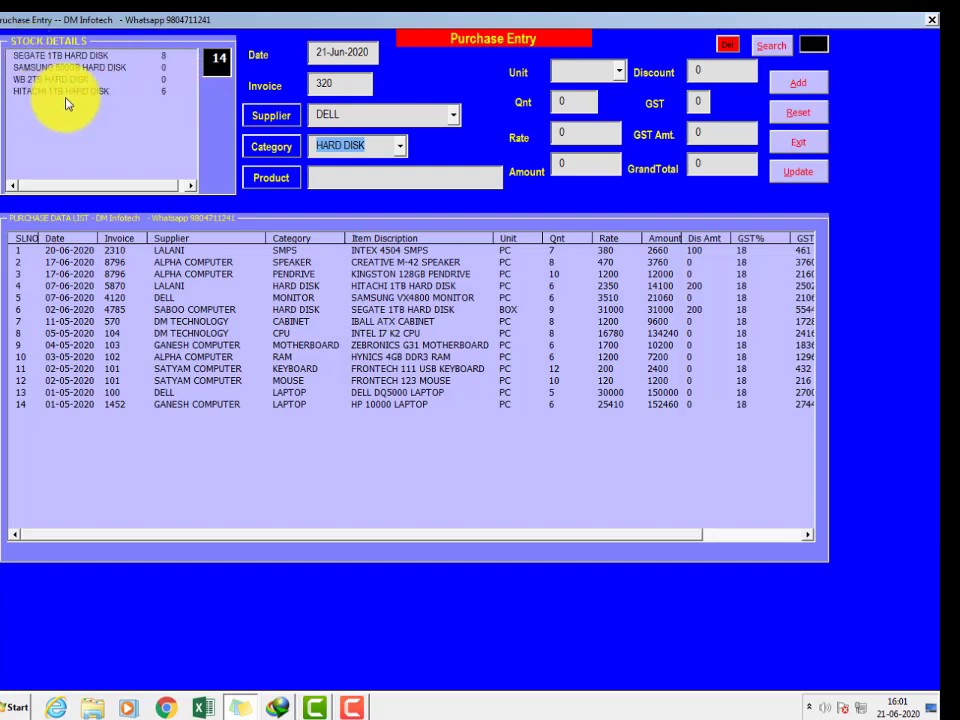
left_click(218, 58)
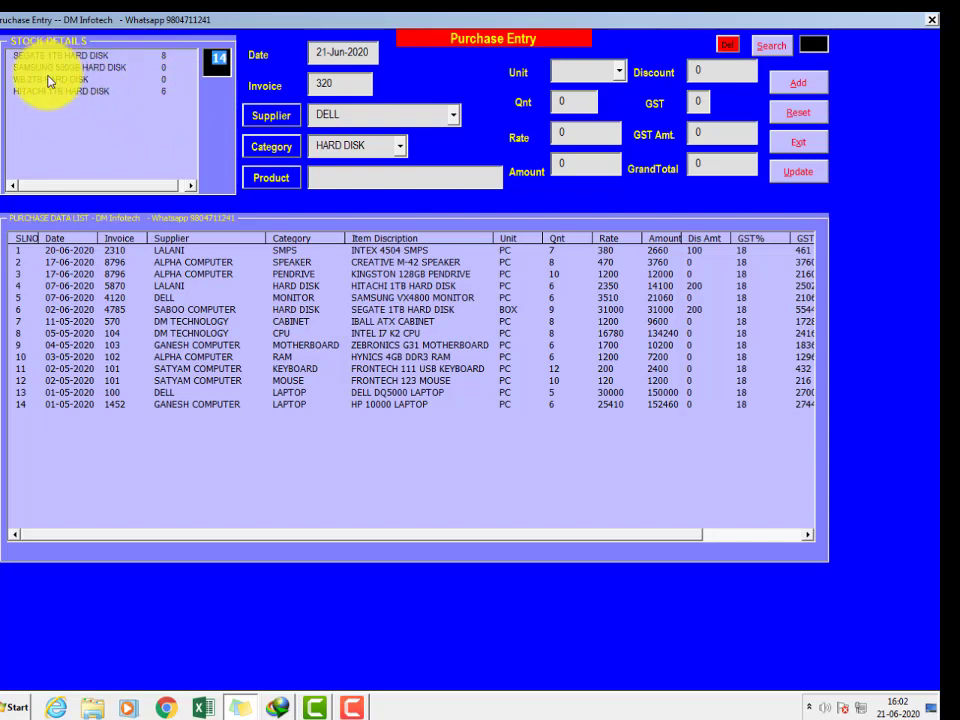
left_click(188, 68)
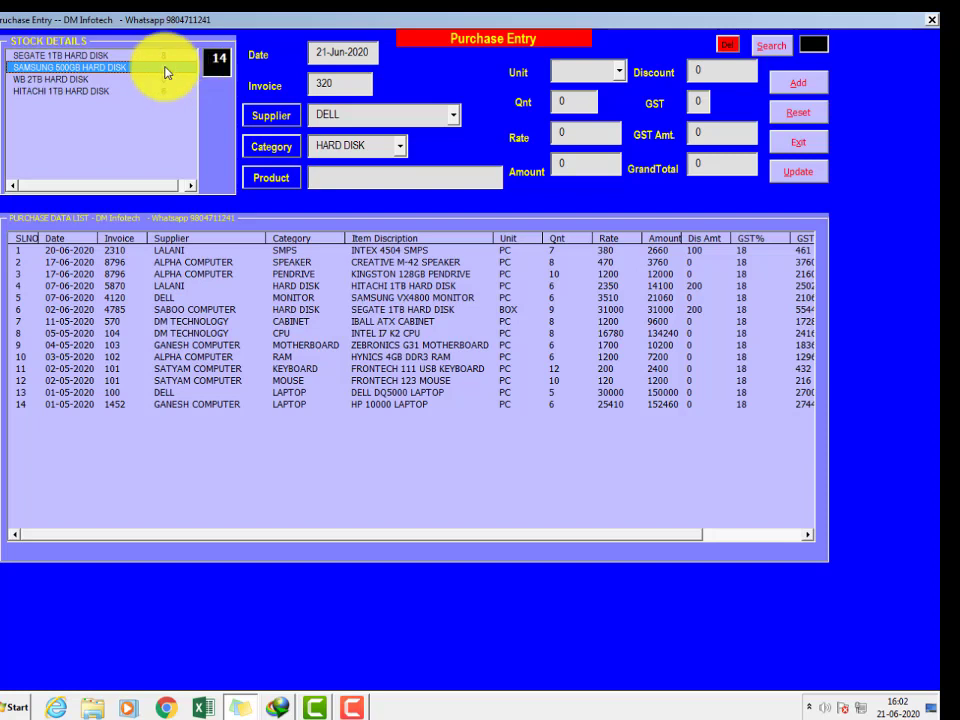
double_click(68, 68)
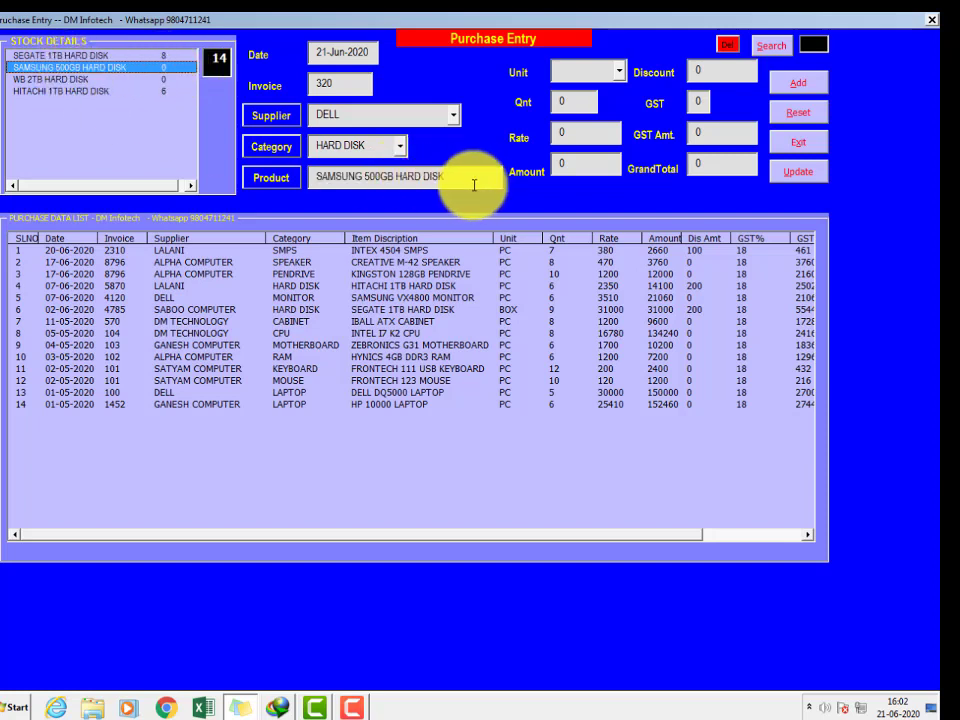
Step: Set the unit to PC, quantity 6, rate 740 and GST 18, and add the entry to the purchase list
left_click(619, 71)
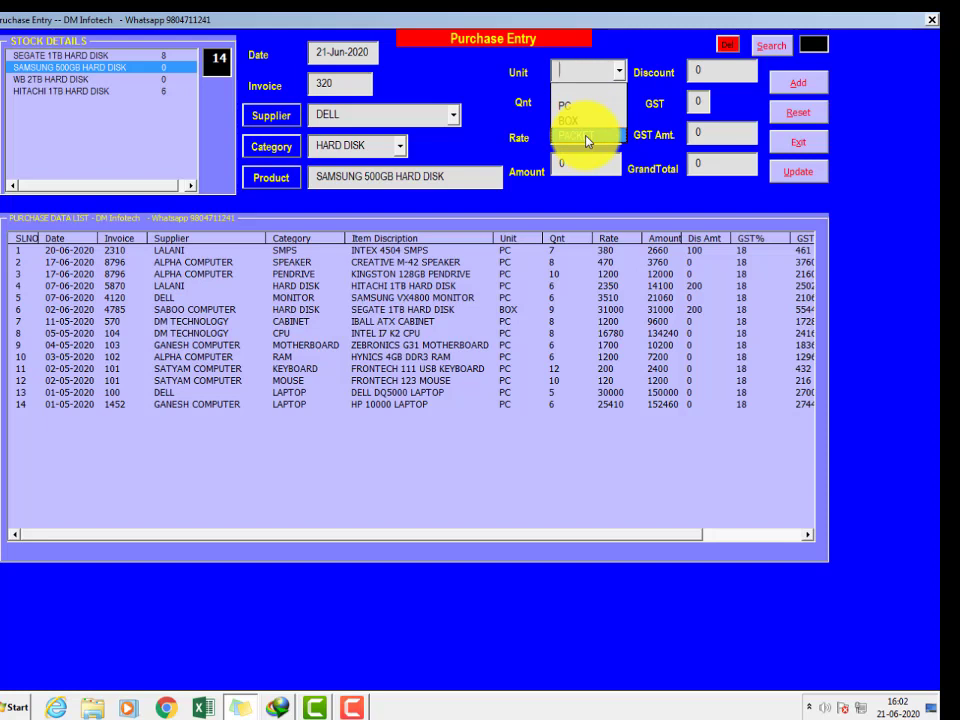
left_click(574, 107)
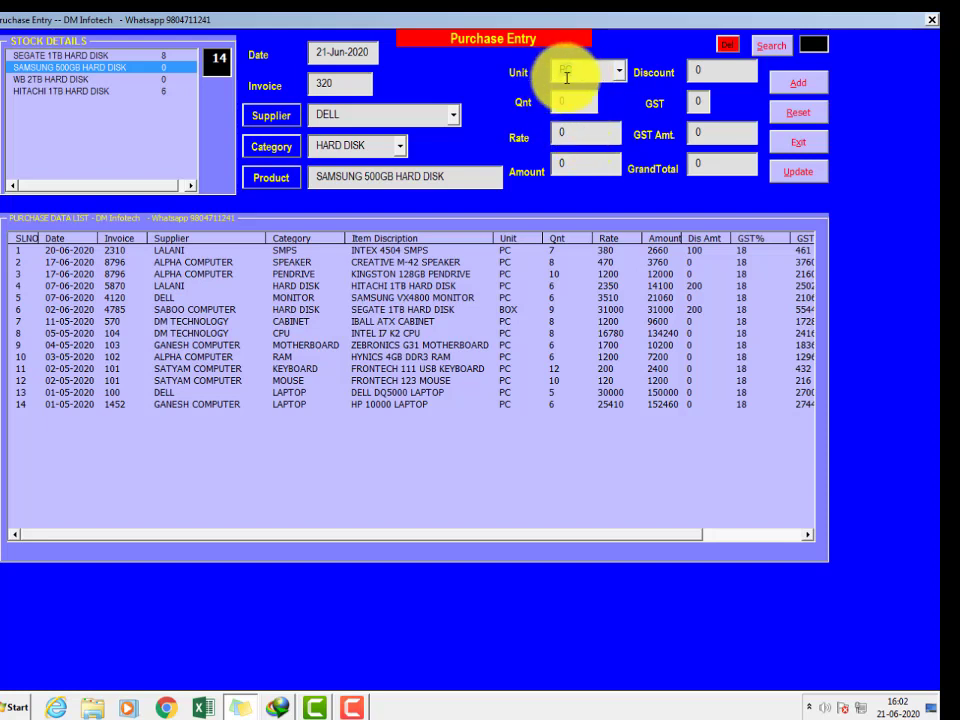
left_click(580, 101)
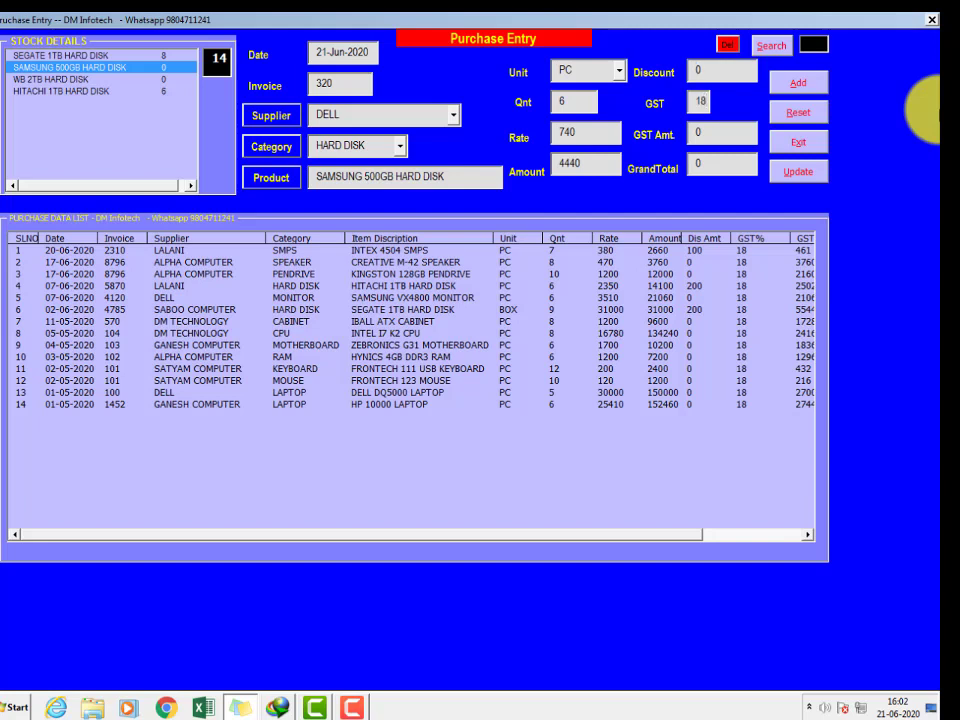
key("Return")
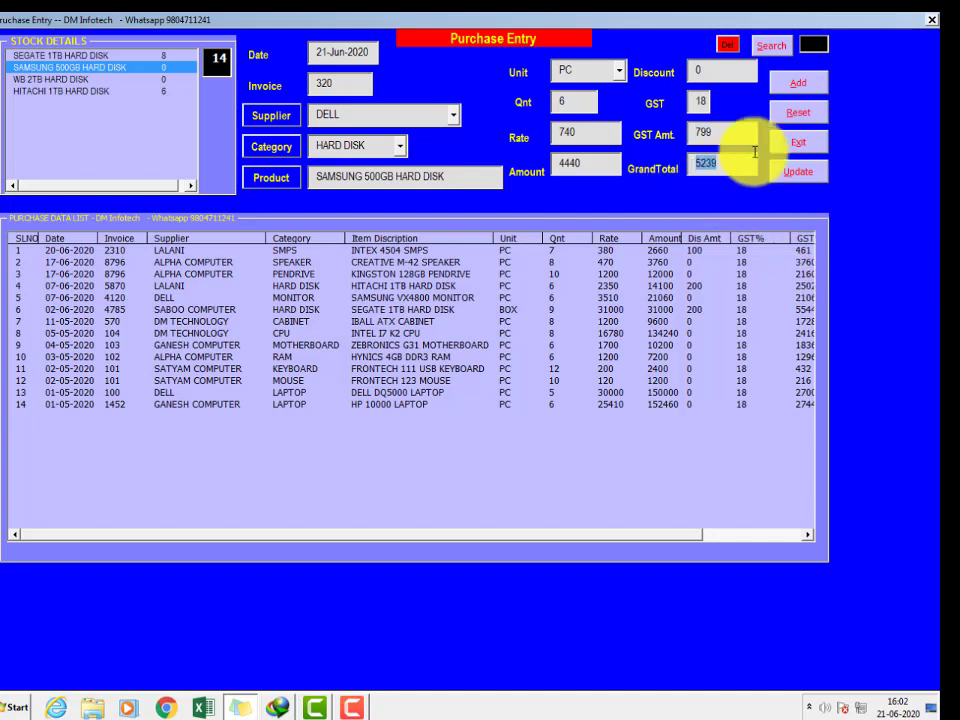
left_click(798, 88)
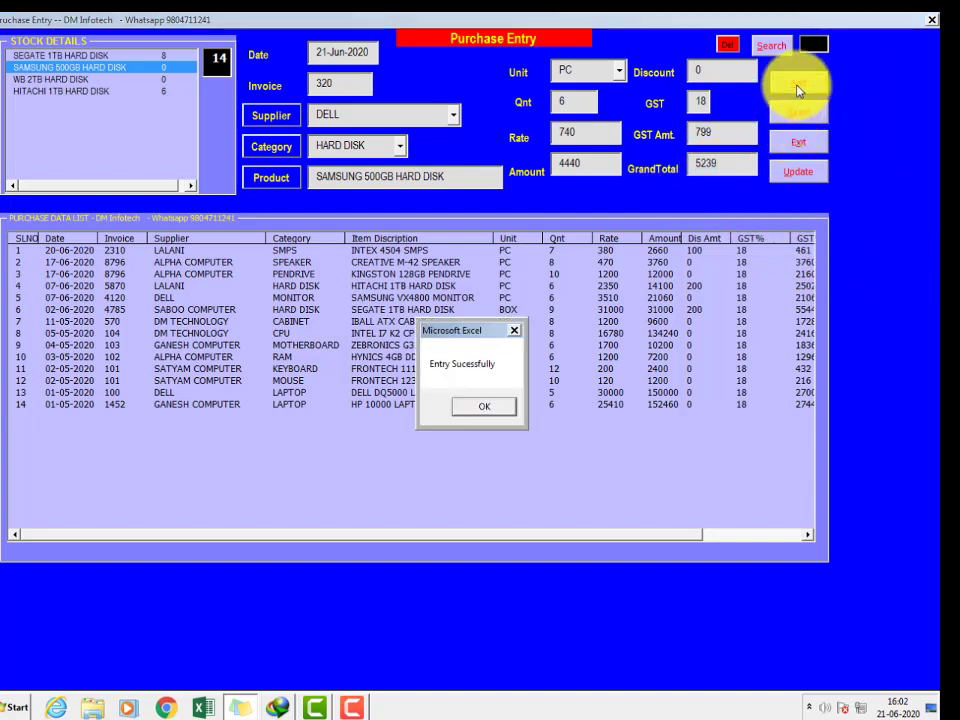
left_click(488, 410)
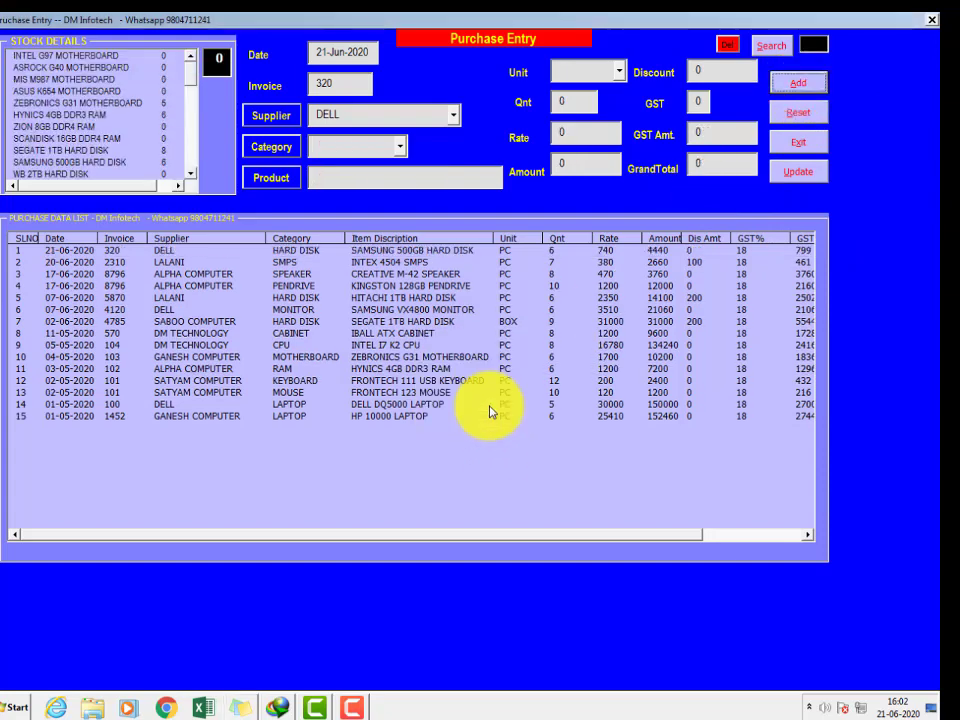
left_click(305, 251)
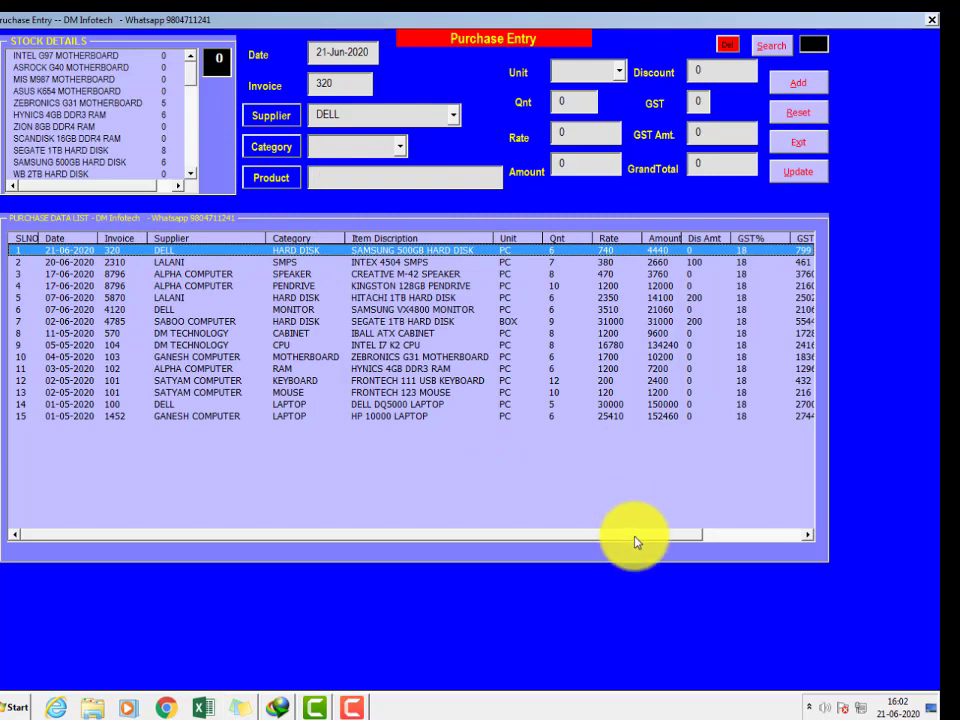
left_click_drag(635, 541, 754, 546)
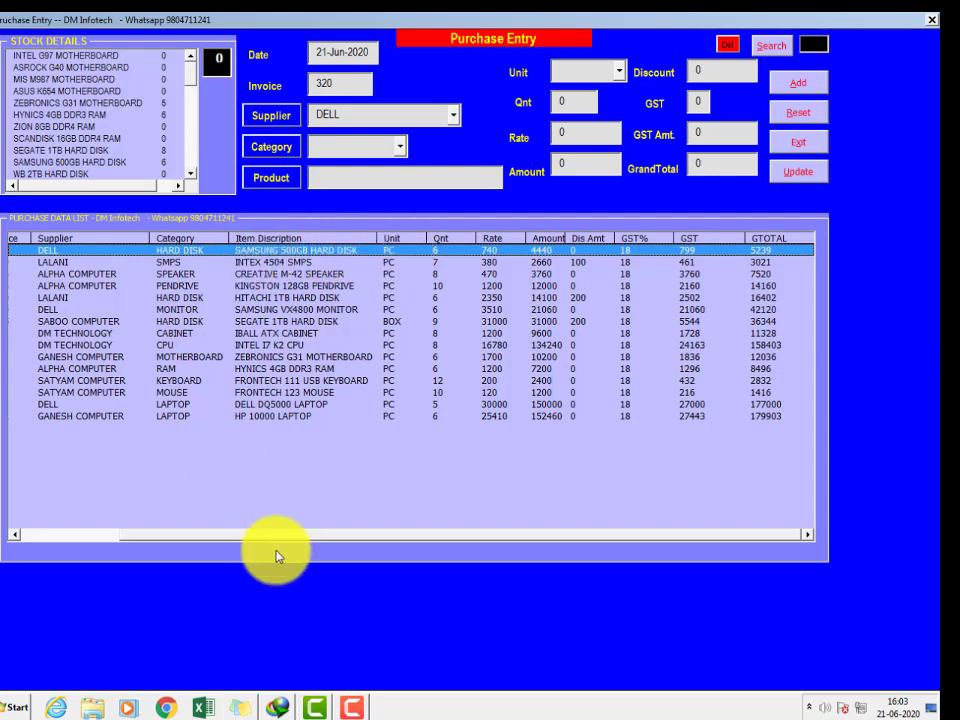
left_click_drag(281, 536, 122, 536)
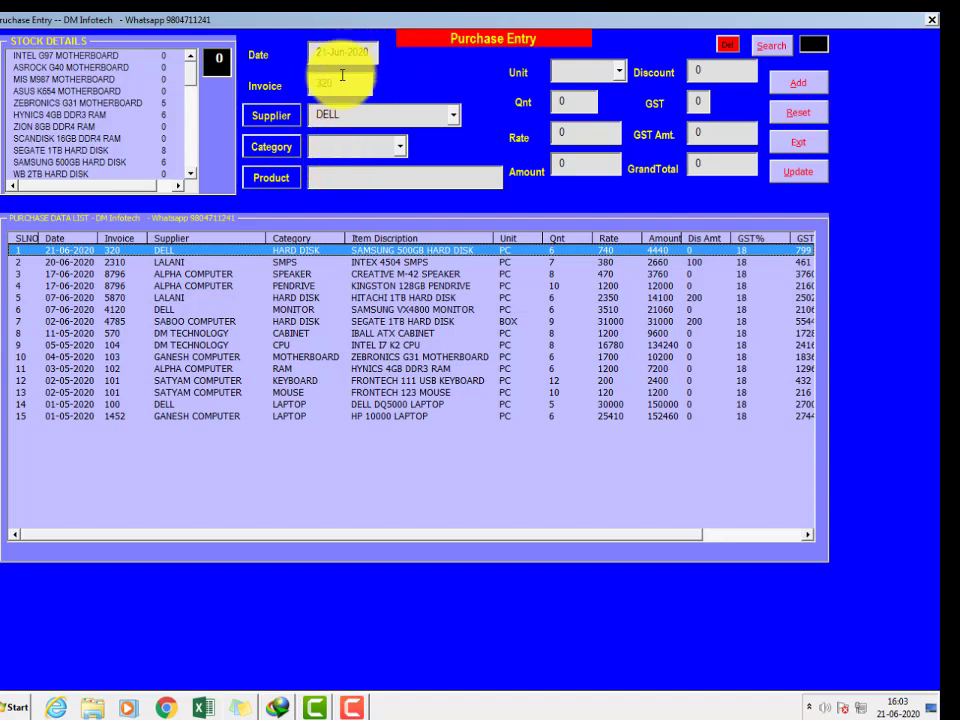
Step: Choose the RAM category for another item on the same invoice and select SCANDISK 16GB DDR4 RAM as the product
left_click(392, 146)
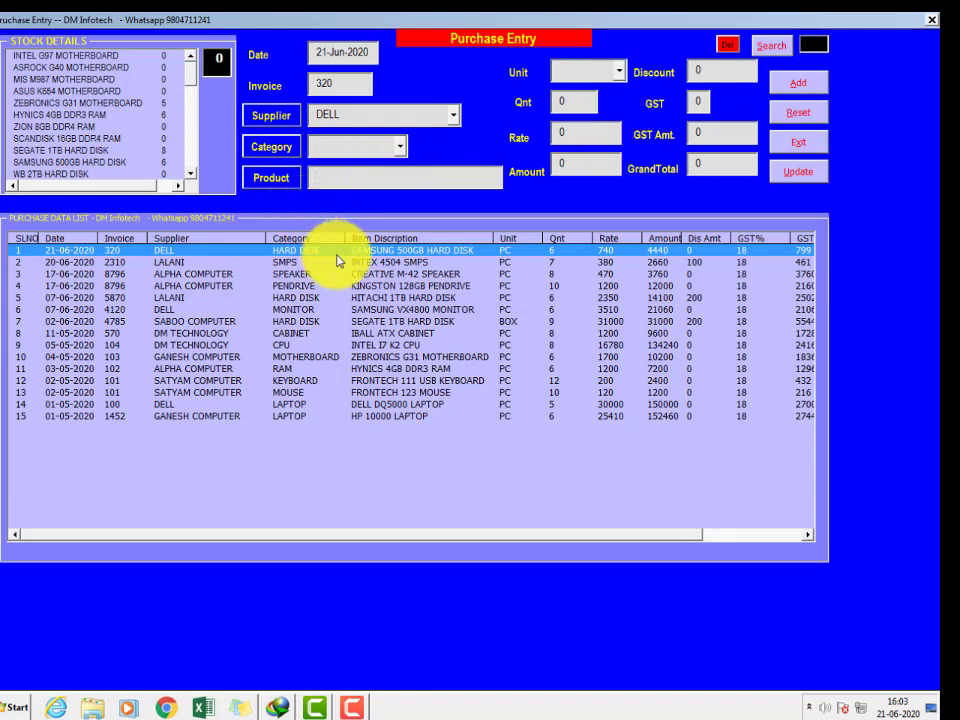
left_click(387, 181)
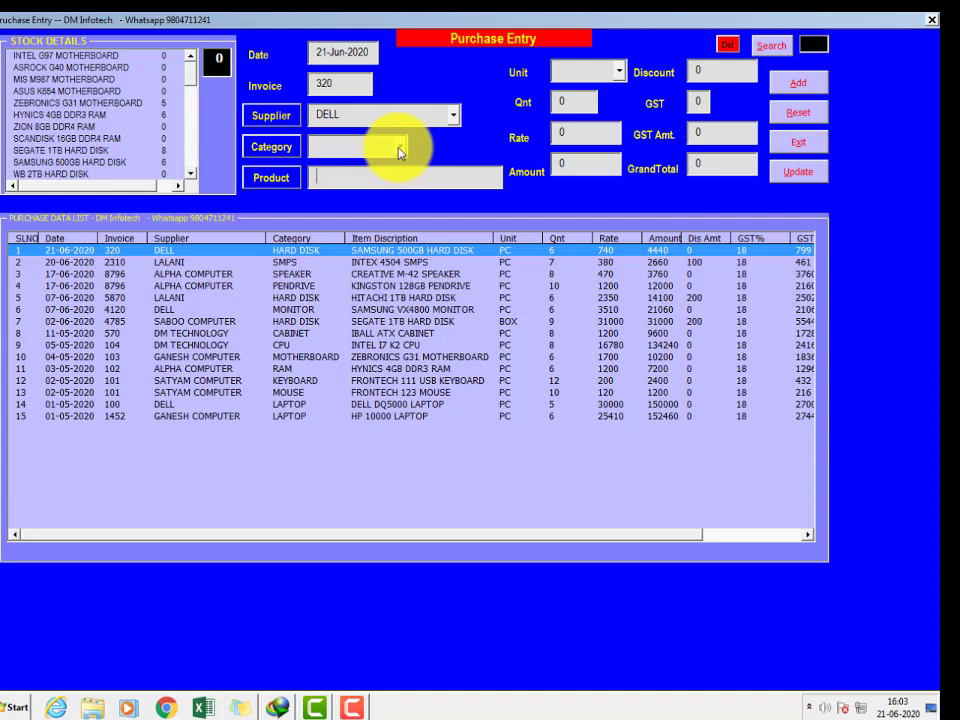
left_click(399, 151)
scroll(401, 231, "down", 1)
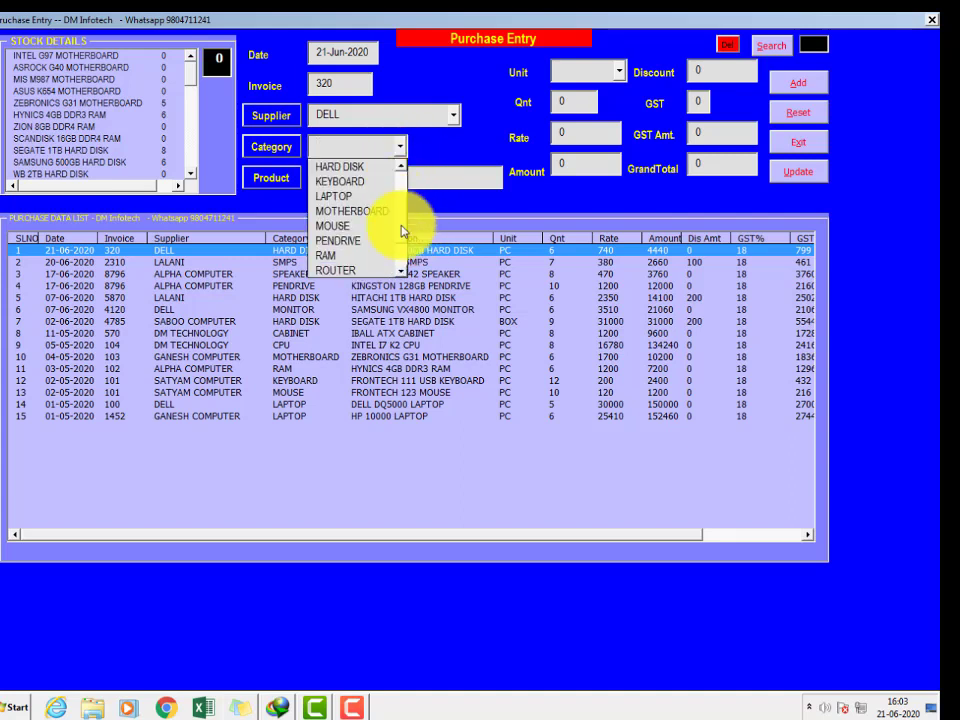
scroll(400, 250, "down", 2)
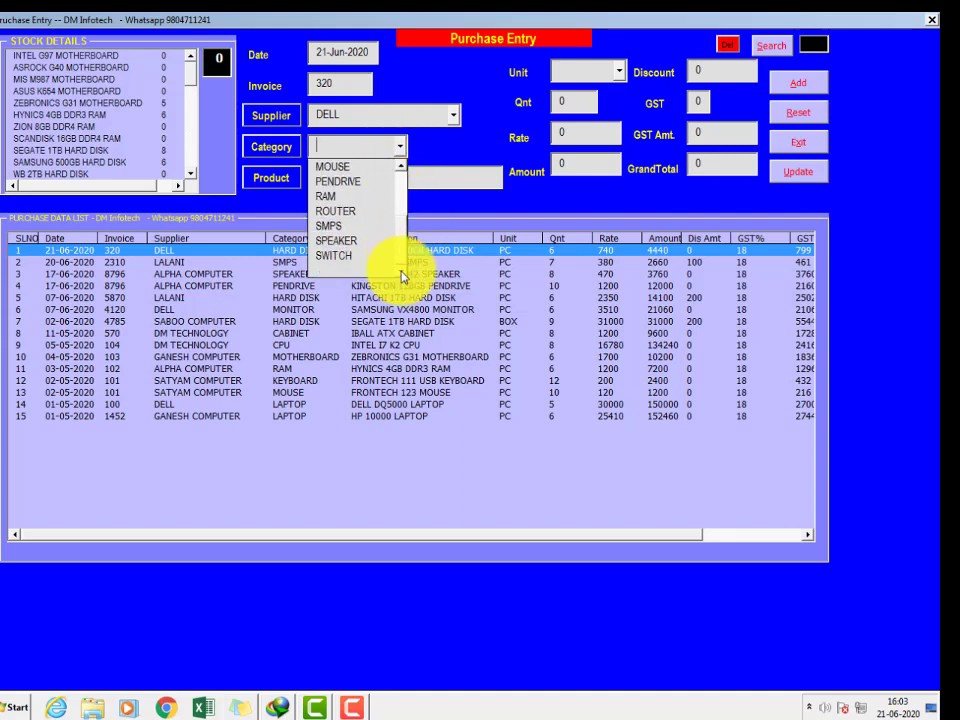
left_click(342, 197)
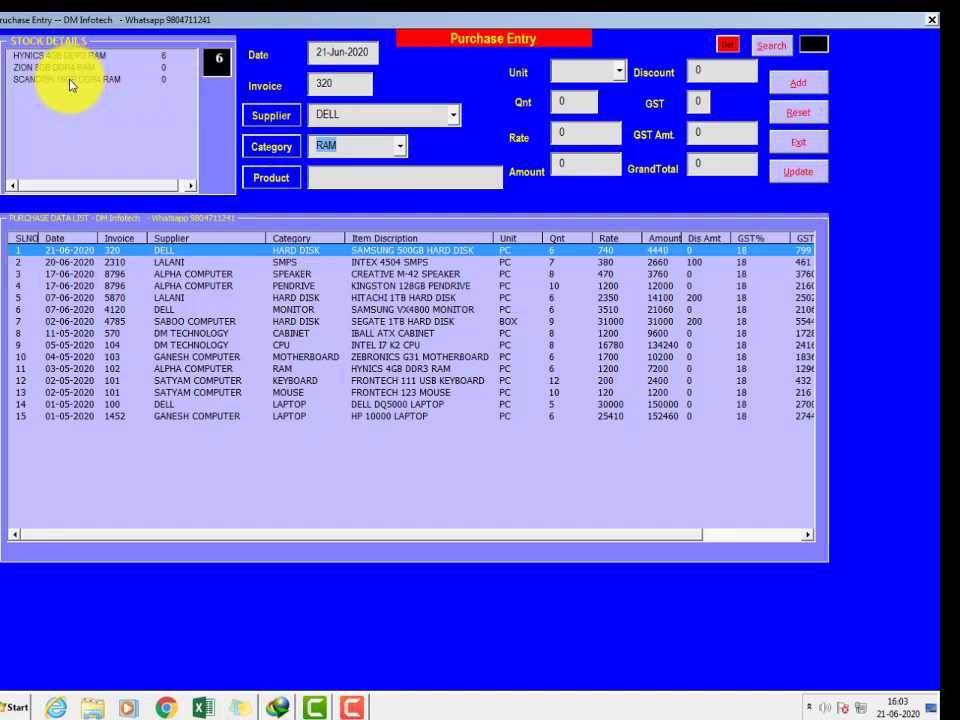
left_click(70, 80)
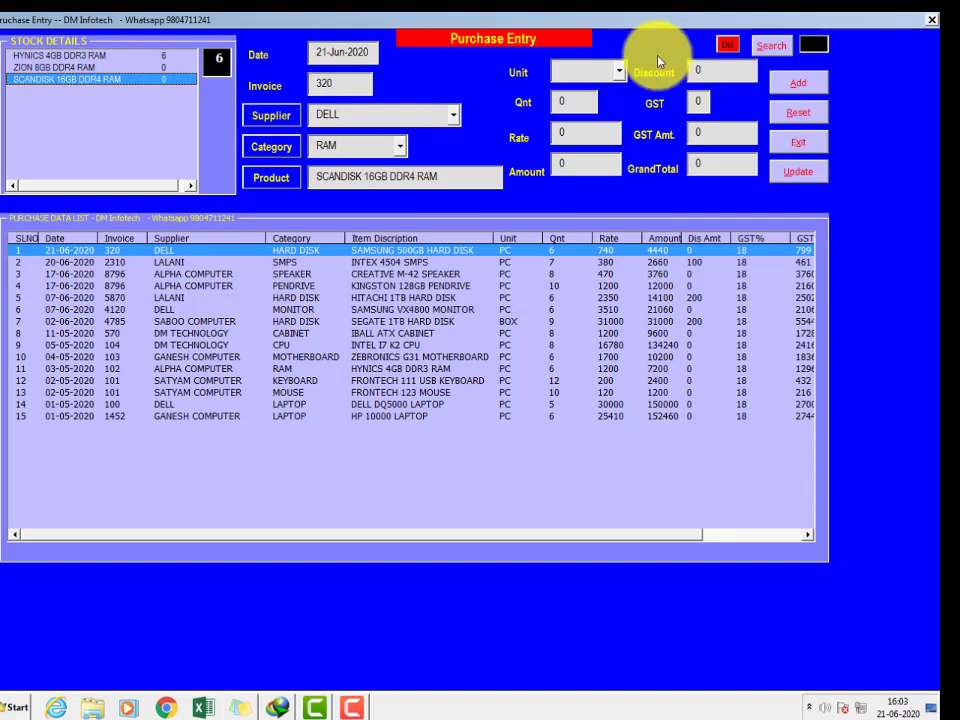
Step: Set the RAM's unit to PC, quantity 10, rate 2100, discount 200 and GST 18, and add the entry to the purchase list
left_click(619, 71)
left_click(578, 107)
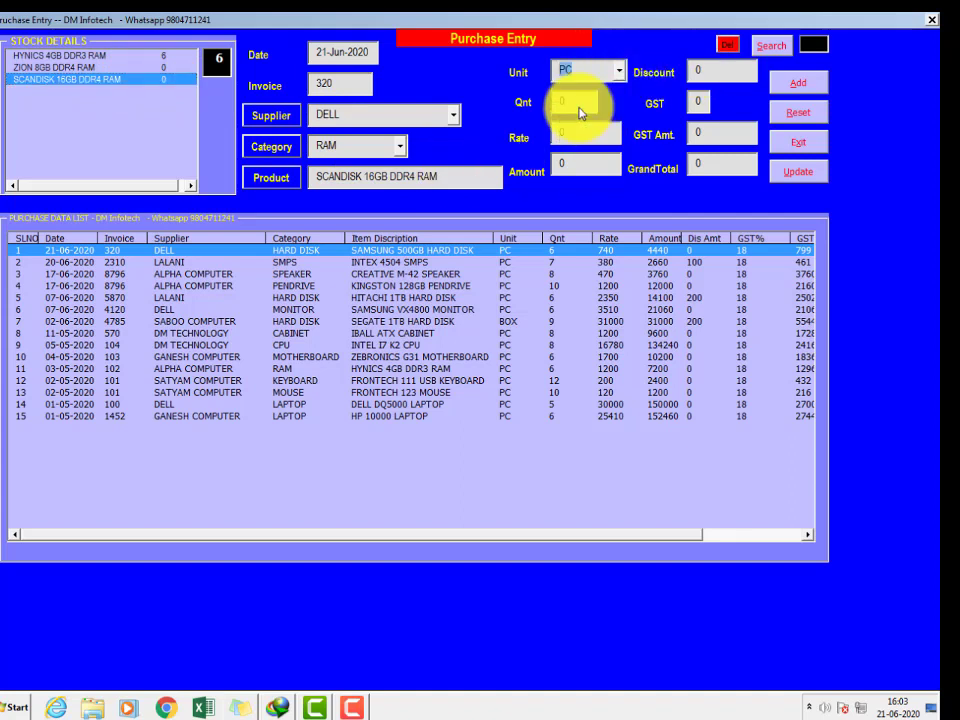
left_click(578, 103)
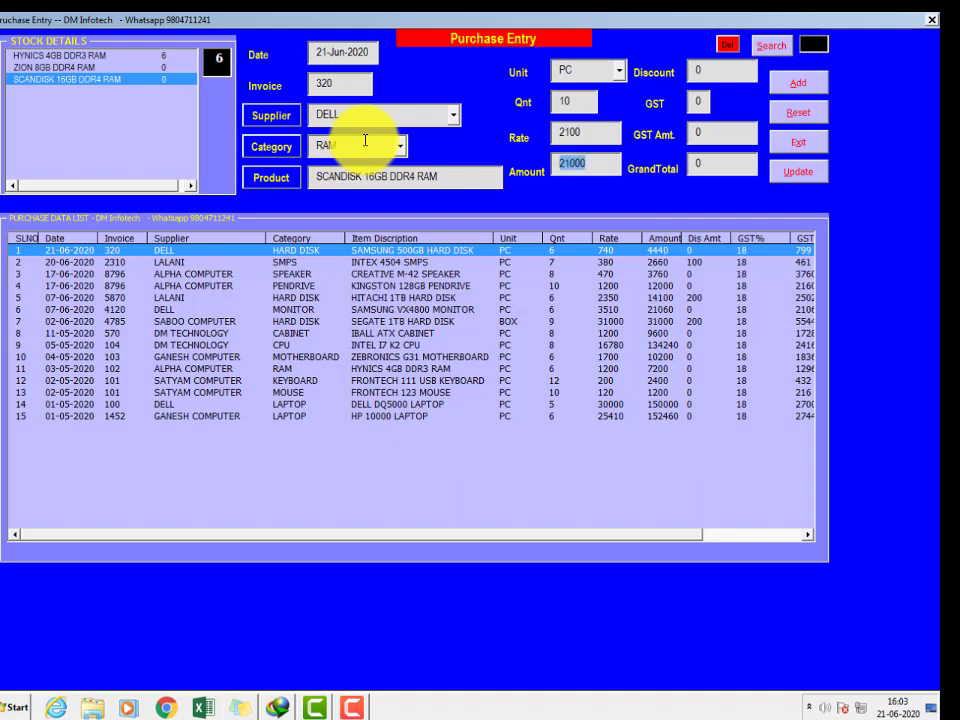
key("Tab")
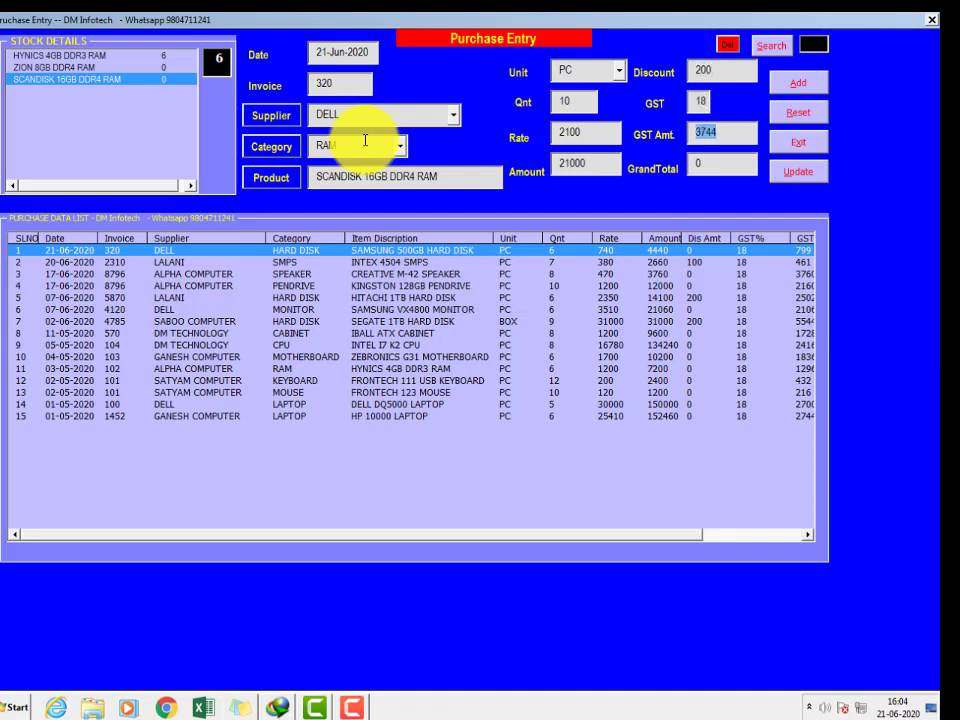
key("Tab")
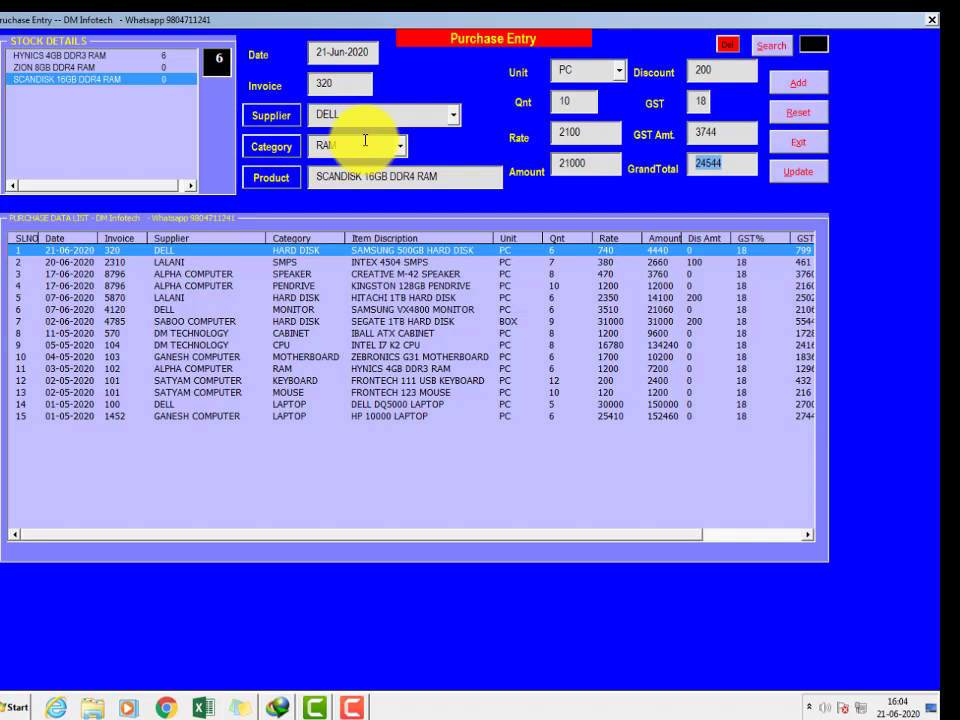
left_click(808, 88)
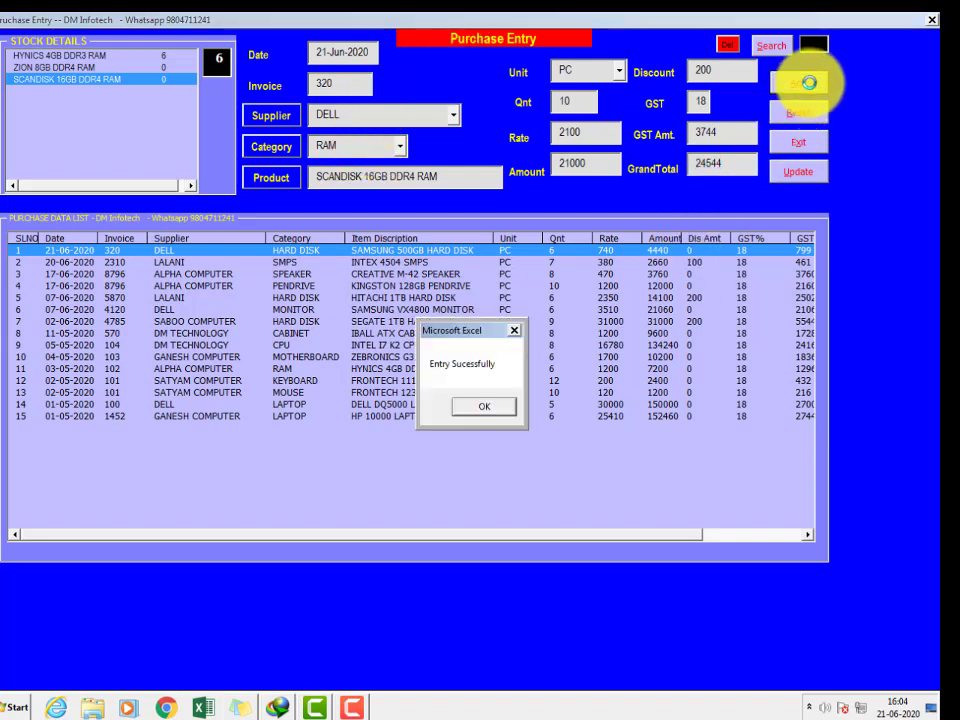
left_click(486, 407)
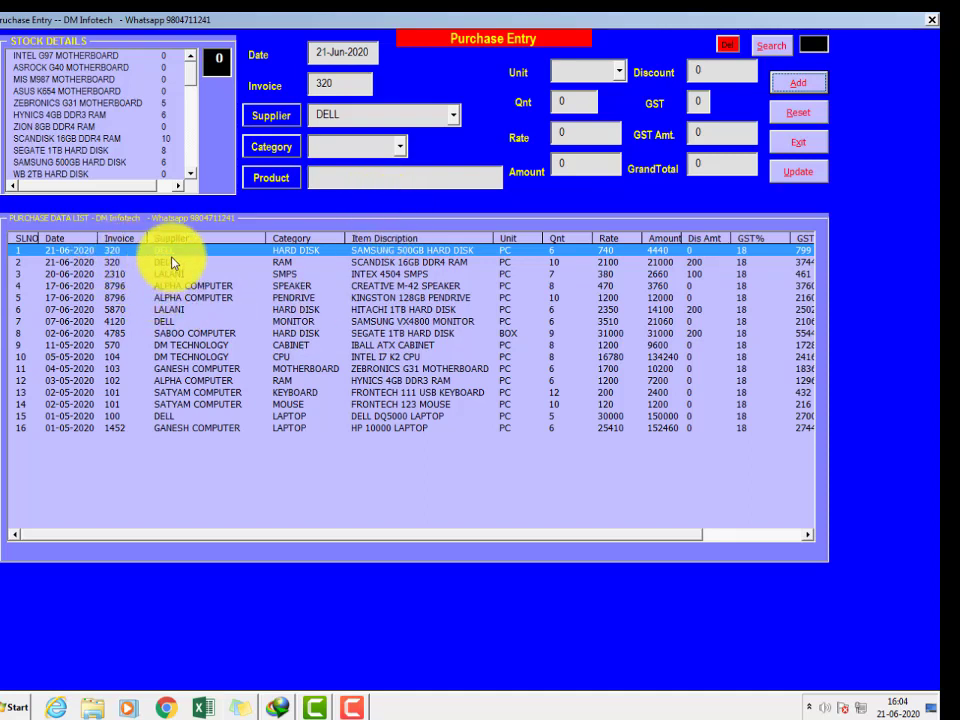
Step: Reset the form, reload the SCANDISK 16GB DDR4 RAM purchase entry, set its quantity to 12 and update it
left_click(815, 118)
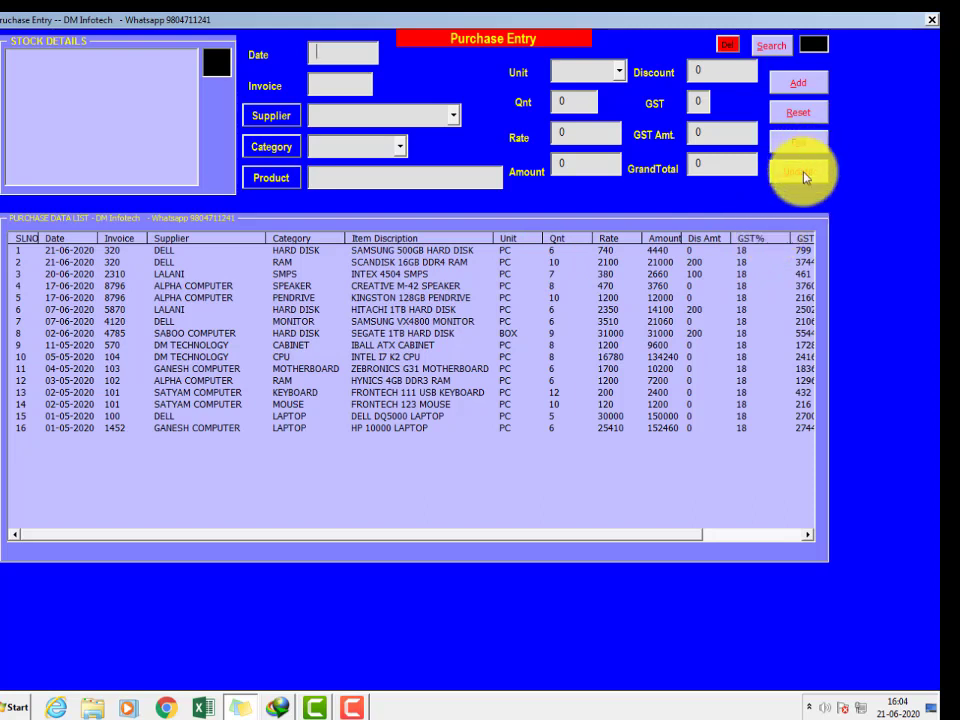
left_click(289, 264)
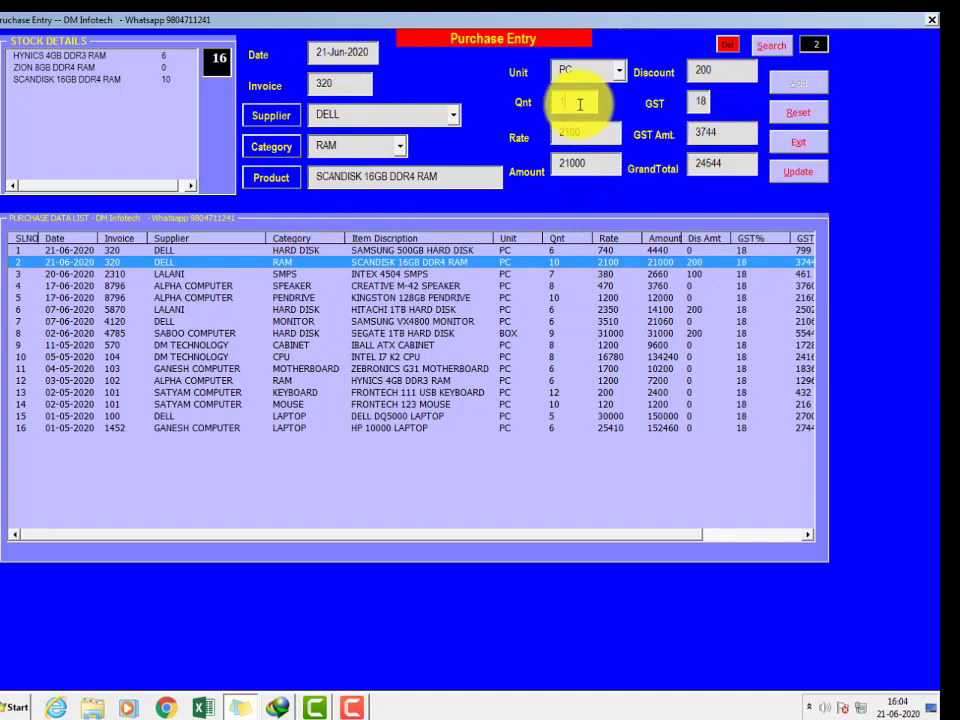
key("Tab")
key("Tab")
key("Tab")
key("Tab")
key("Tab")
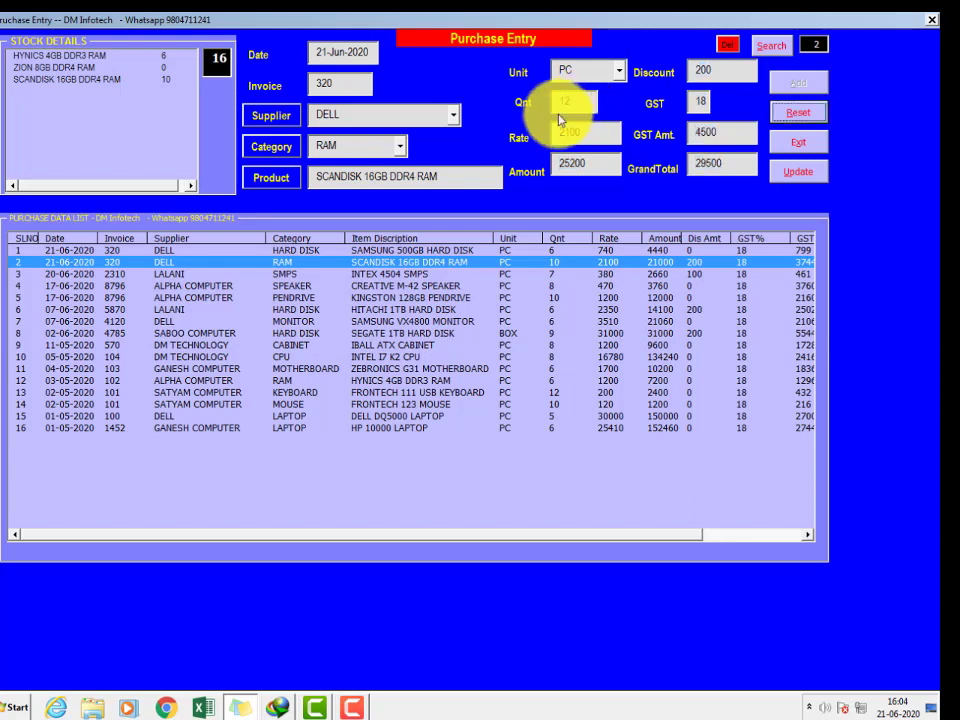
left_click(800, 172)
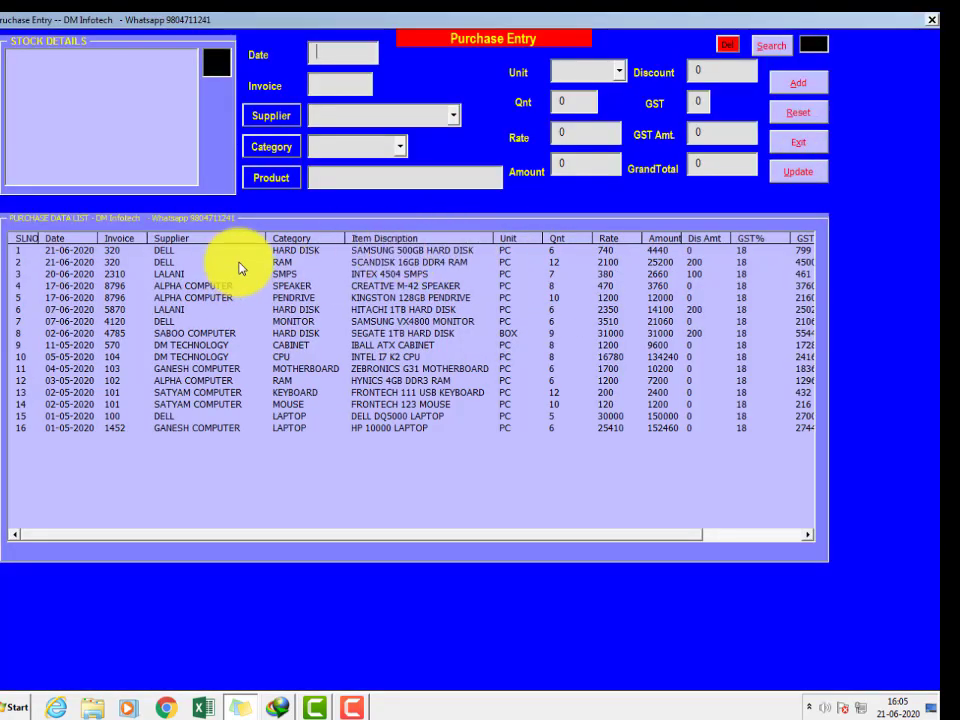
Step: Check the updated purchase quantity and view the stock details of the RAM category
left_click(557, 265)
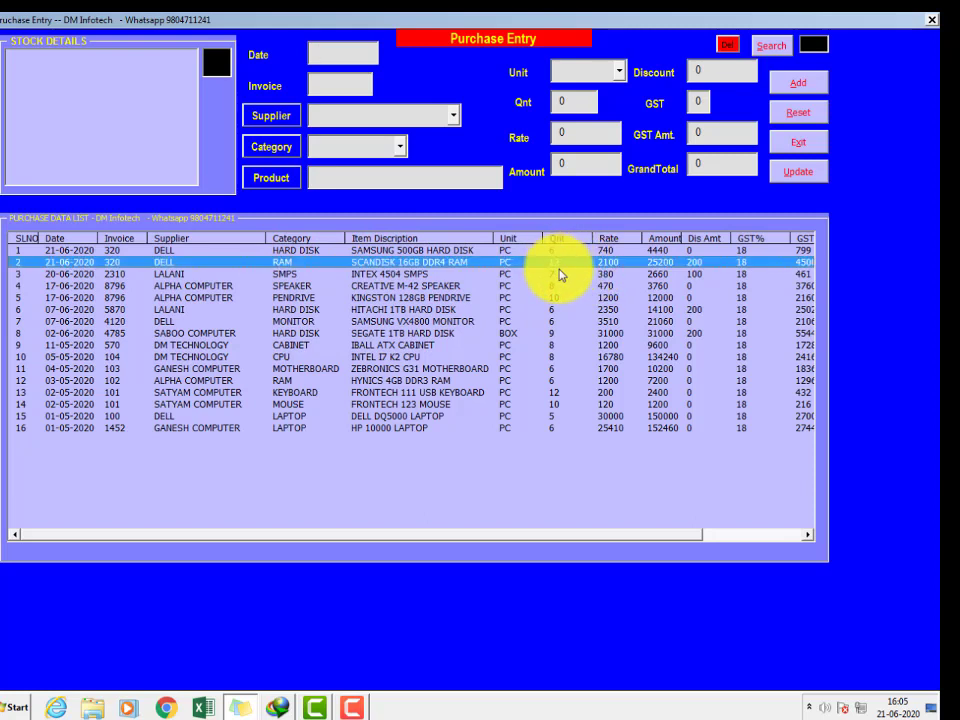
left_click(398, 147)
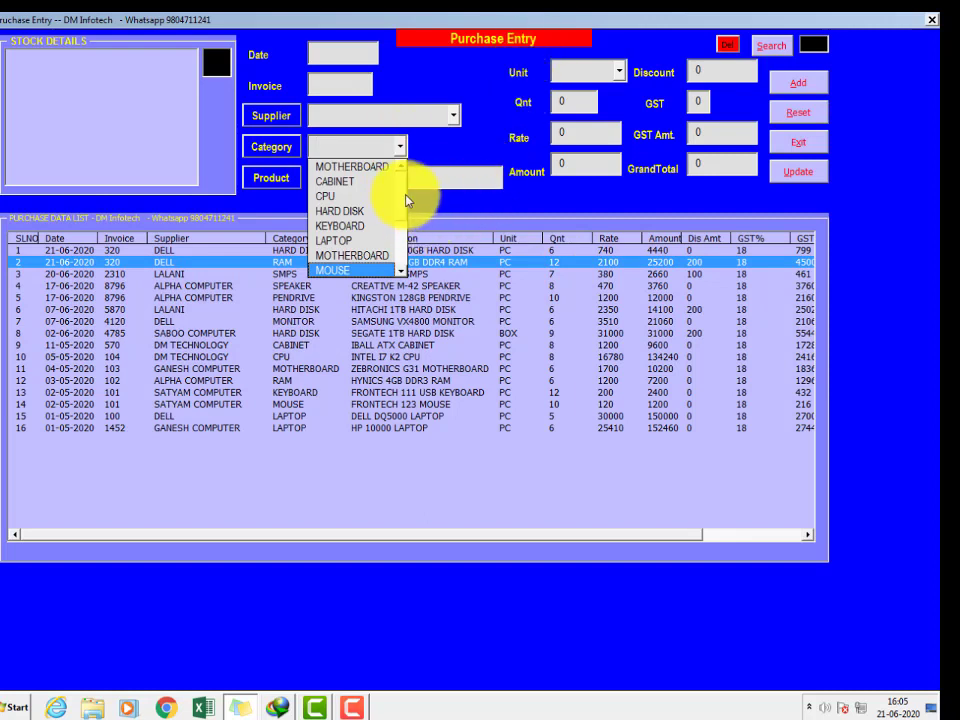
scroll(396, 212, "down", 2)
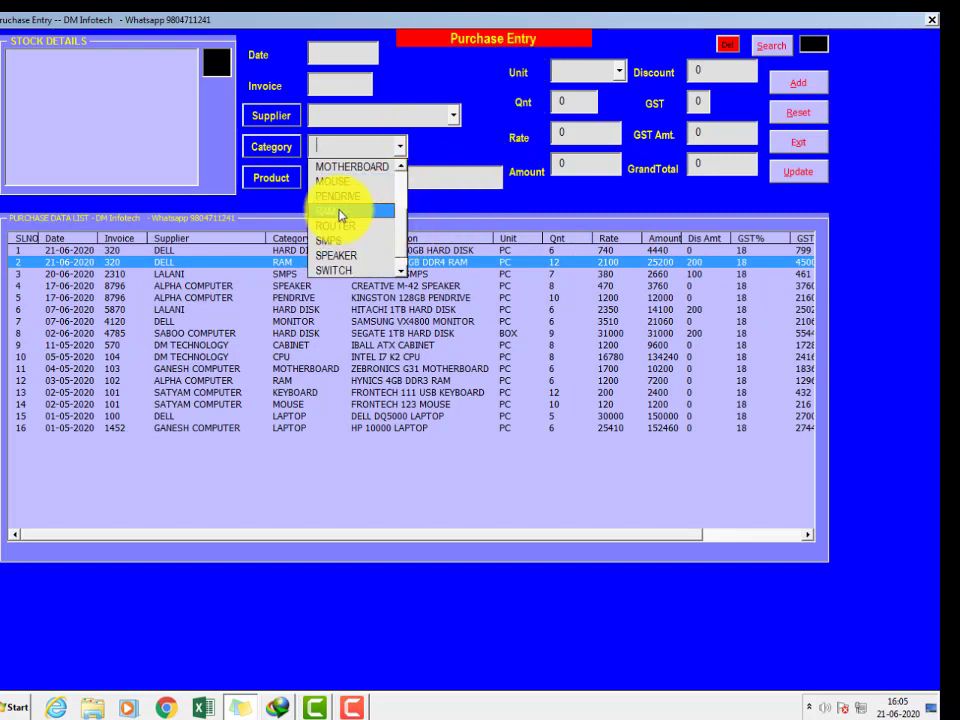
left_click(340, 212)
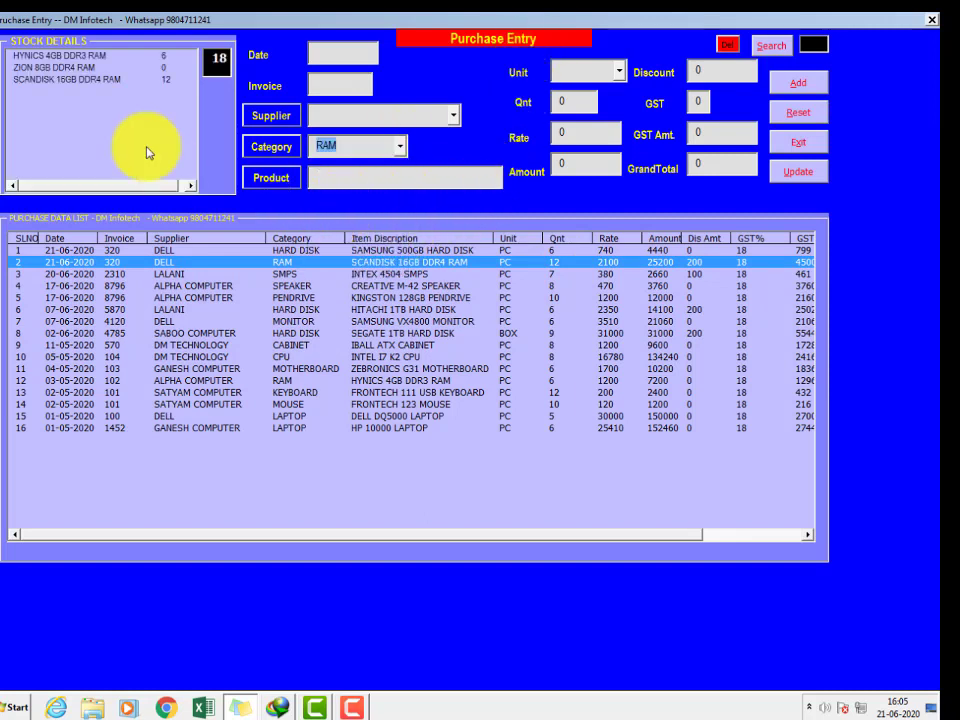
left_click(167, 56)
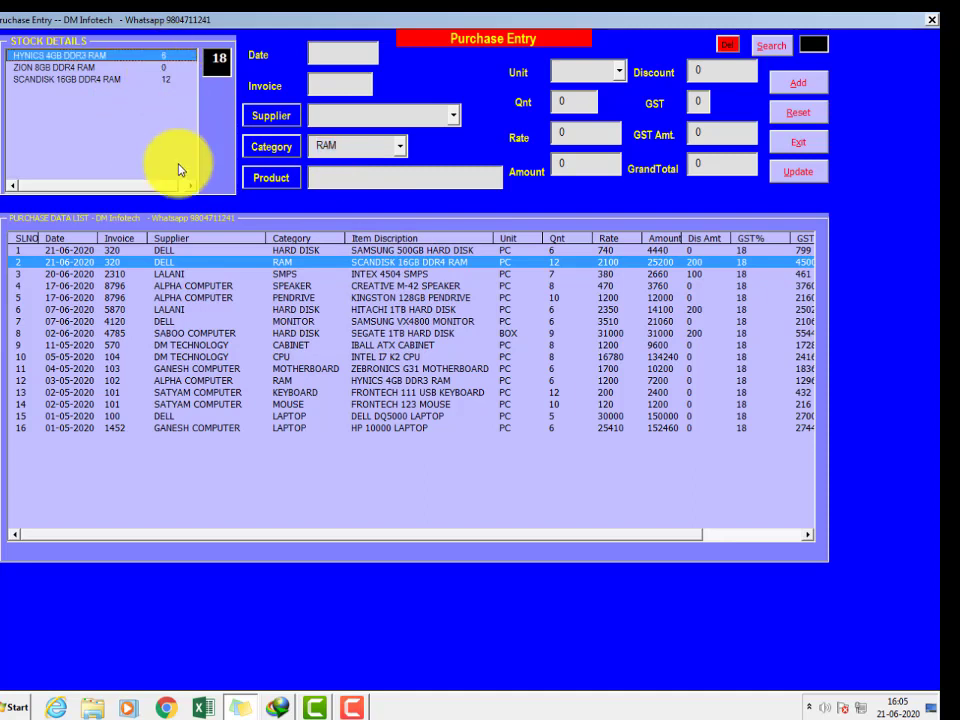
left_click(160, 80)
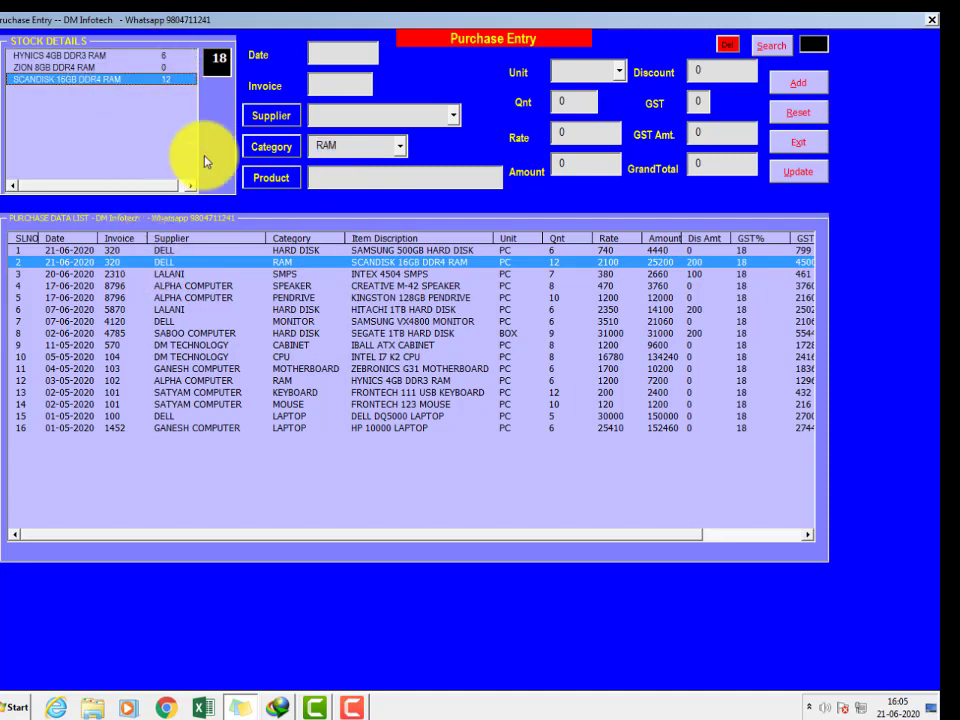
left_click(307, 147)
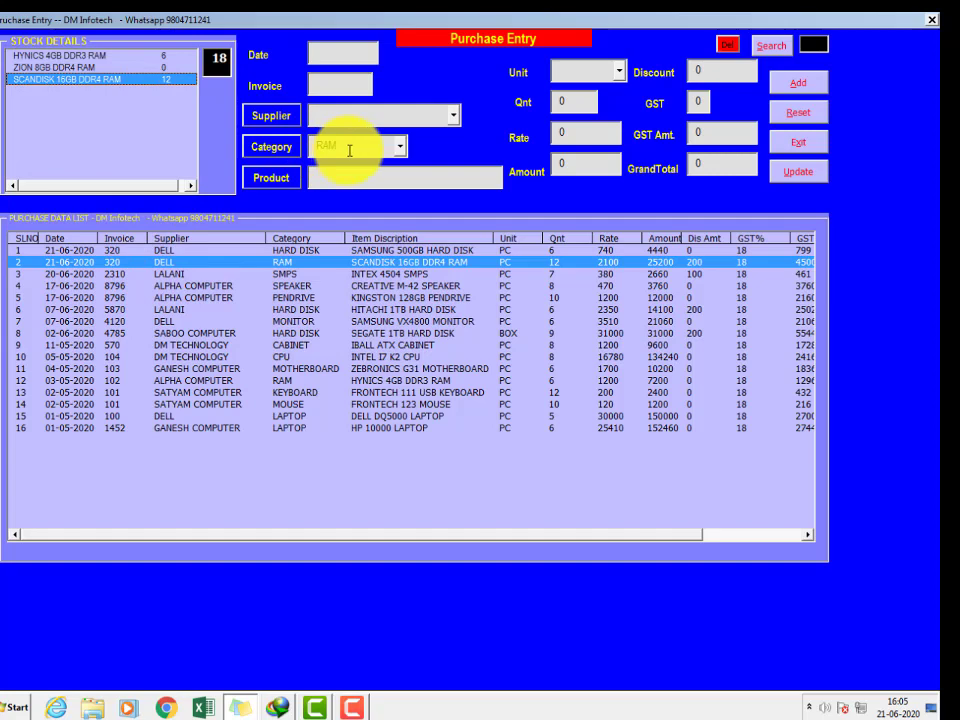
Step: Exit the purchase form, open the Sales Entry form and view the remaining columns of its sales list
left_click(807, 155)
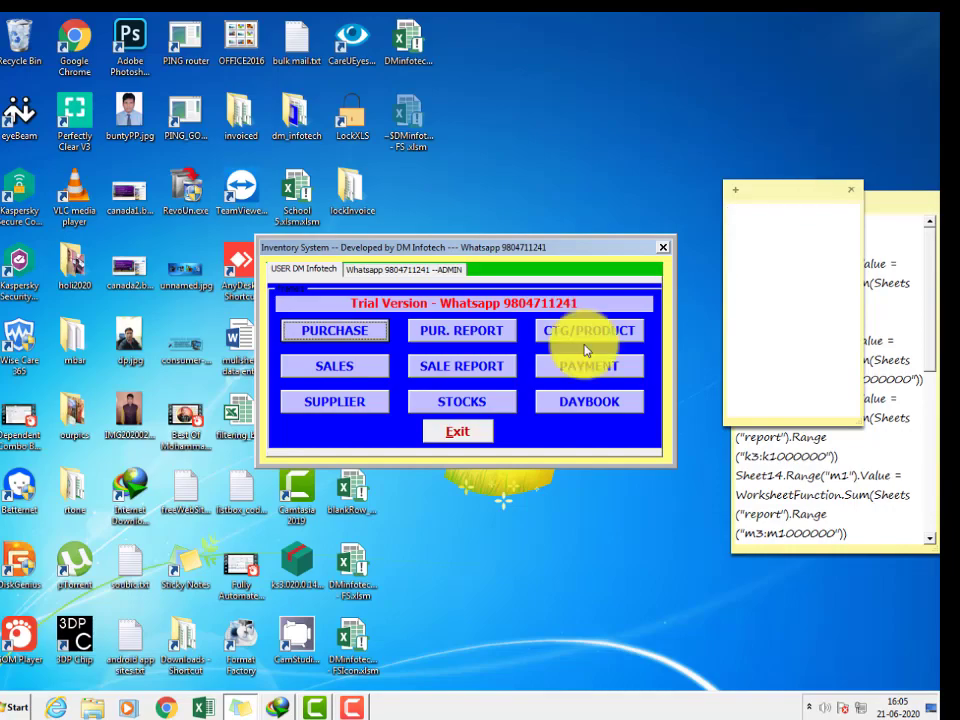
left_click(368, 370)
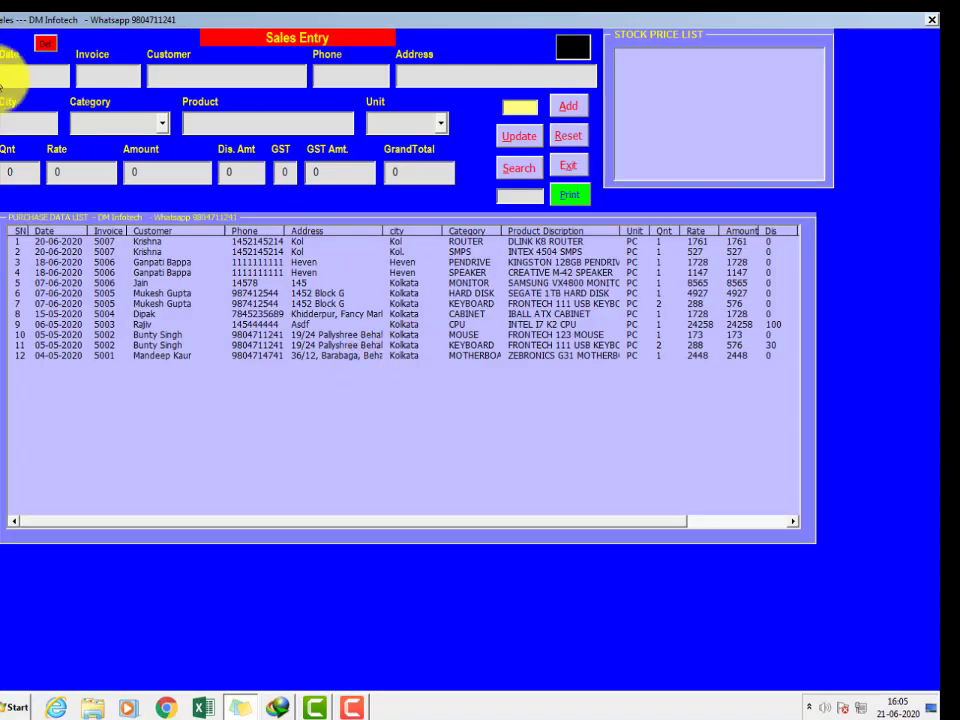
mouse_move(405, 25)
left_mouse_down()
mouse_move(439, 43)
mouse_move(414, 21)
mouse_move(411, 29)
left_mouse_up()
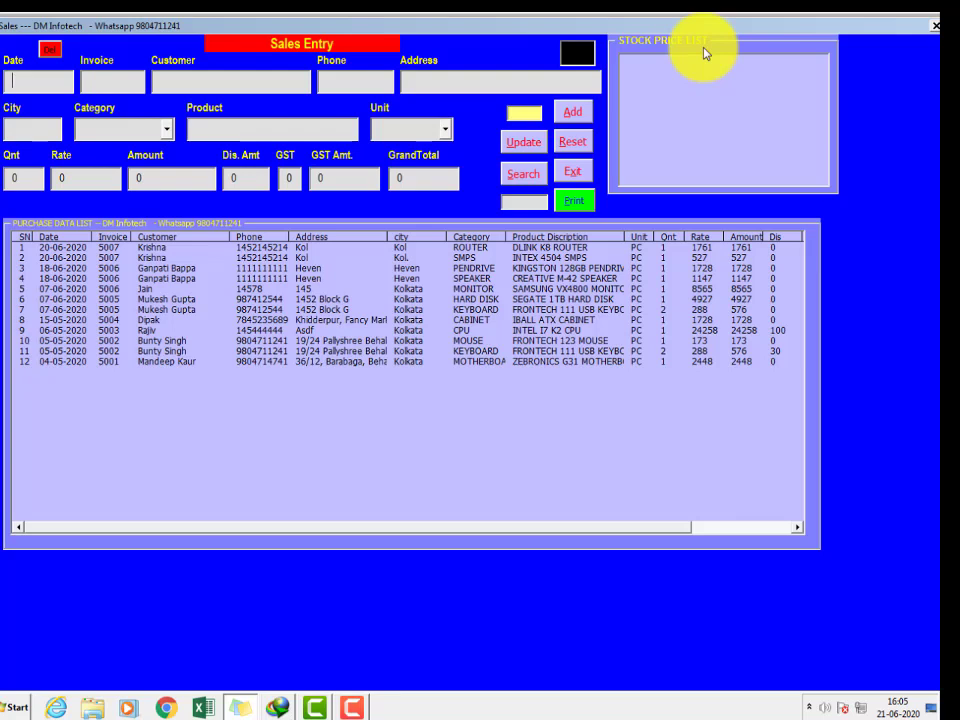
left_click(758, 535)
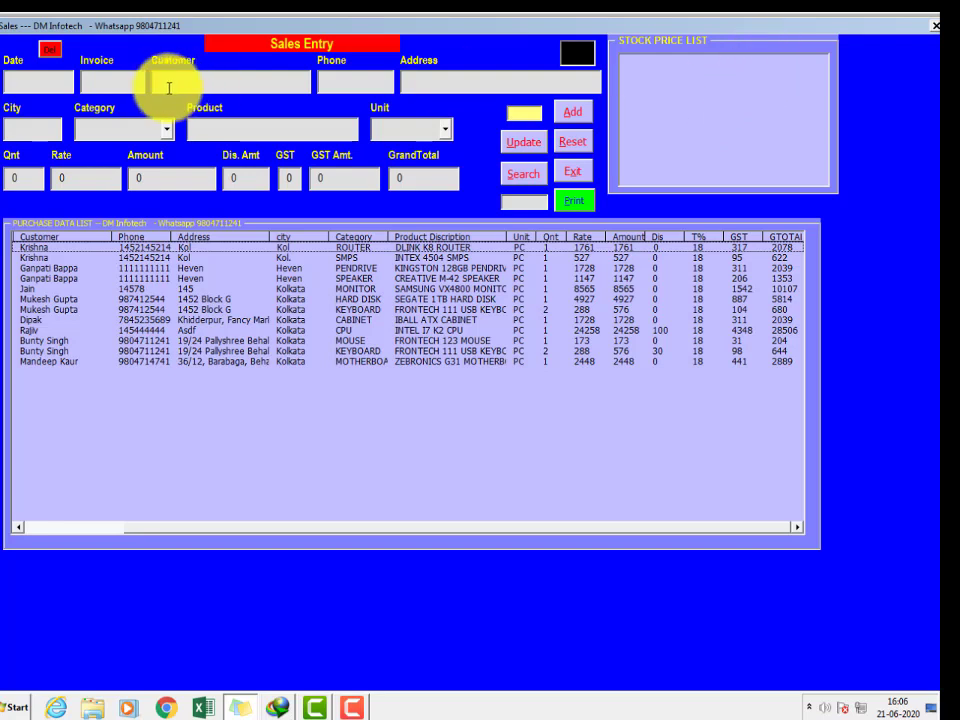
Step: Start a sales entry dated 21-6-20 with invoice number 5008, and enter the customer's name, phone, address and city
left_click(22, 80)
type("21-6-20")
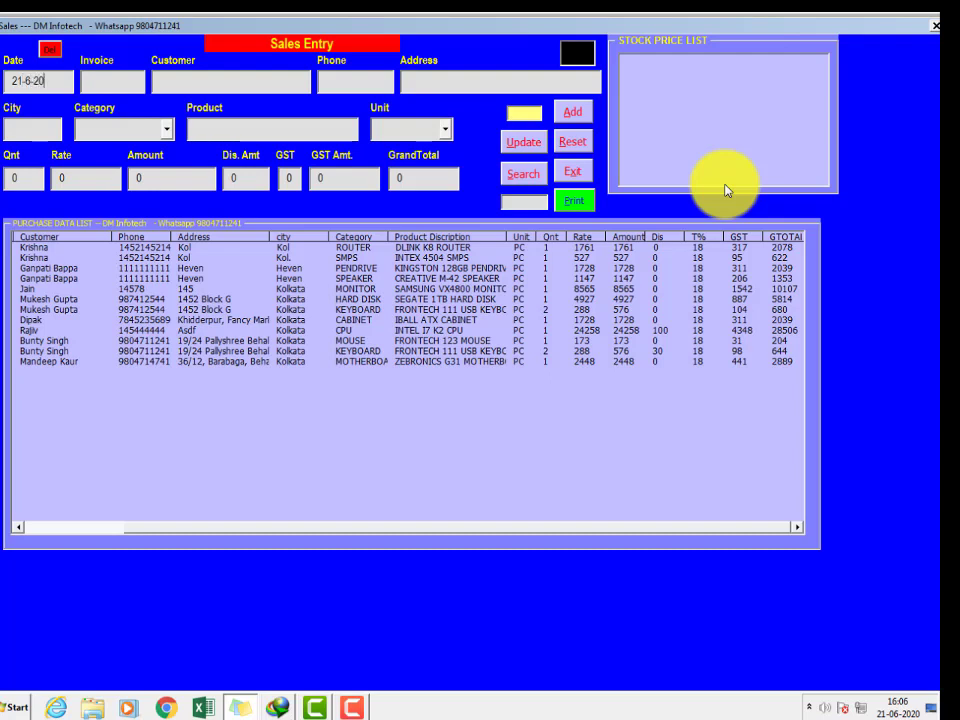
key("Tab")
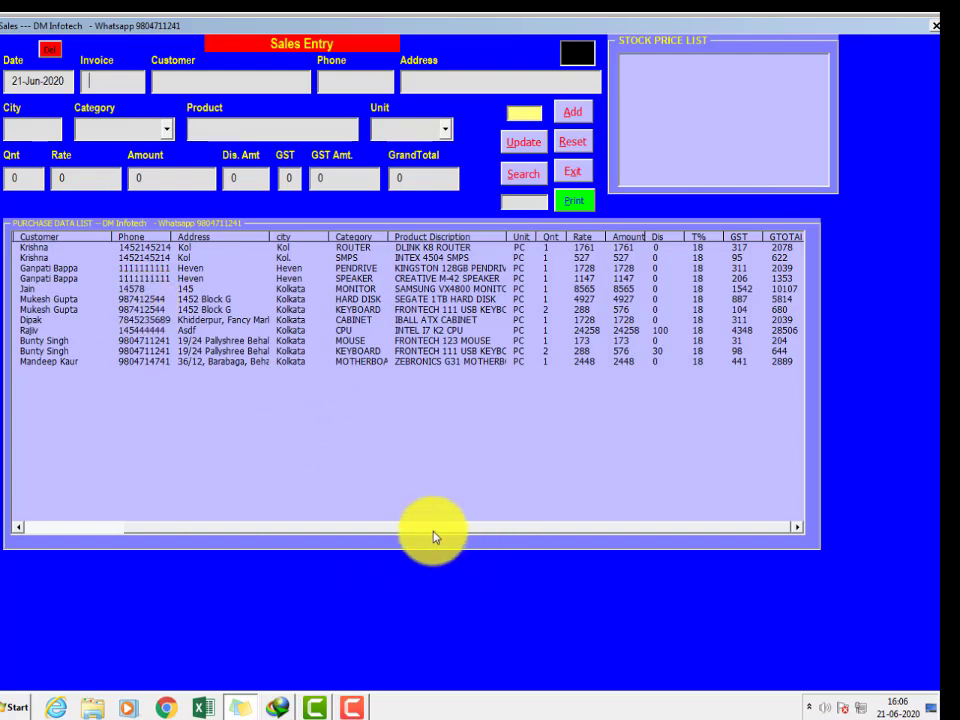
left_click_drag(433, 530, 108, 547)
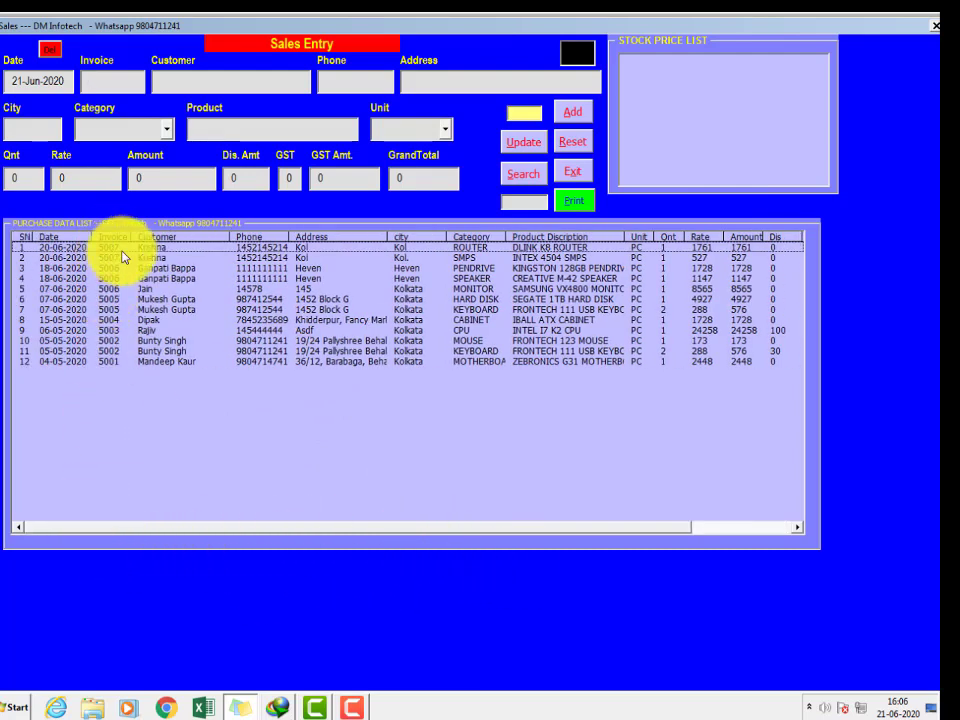
left_click(100, 87)
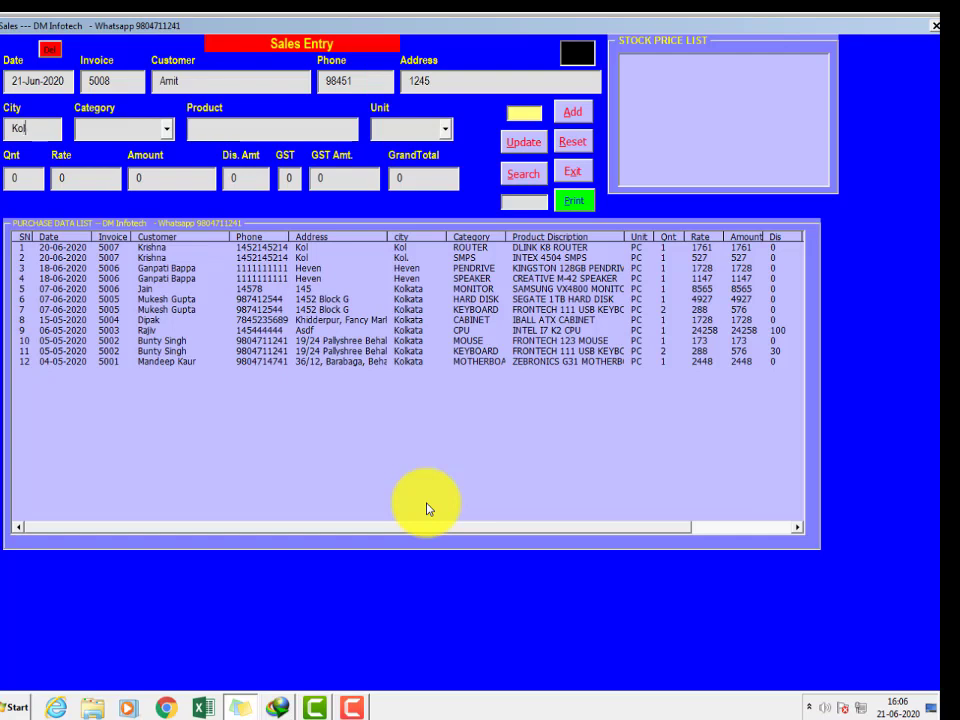
key("Tab")
Step: Set the category to RAM and select SCANDISK 16GB DDR4 RAM from the stock price list as the product
left_click(168, 129)
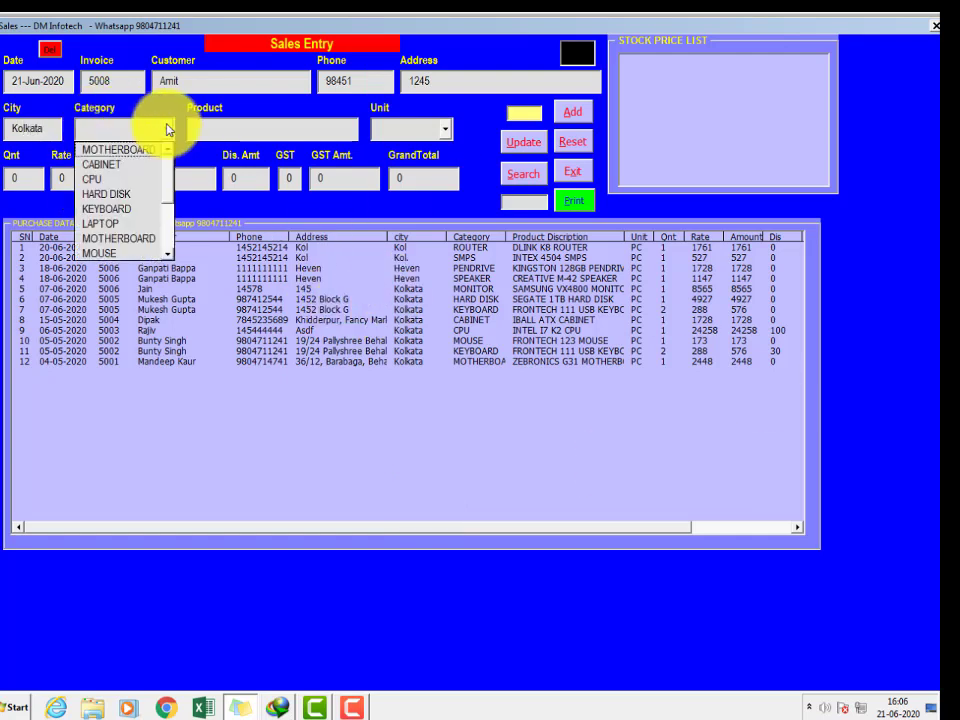
left_click(131, 130)
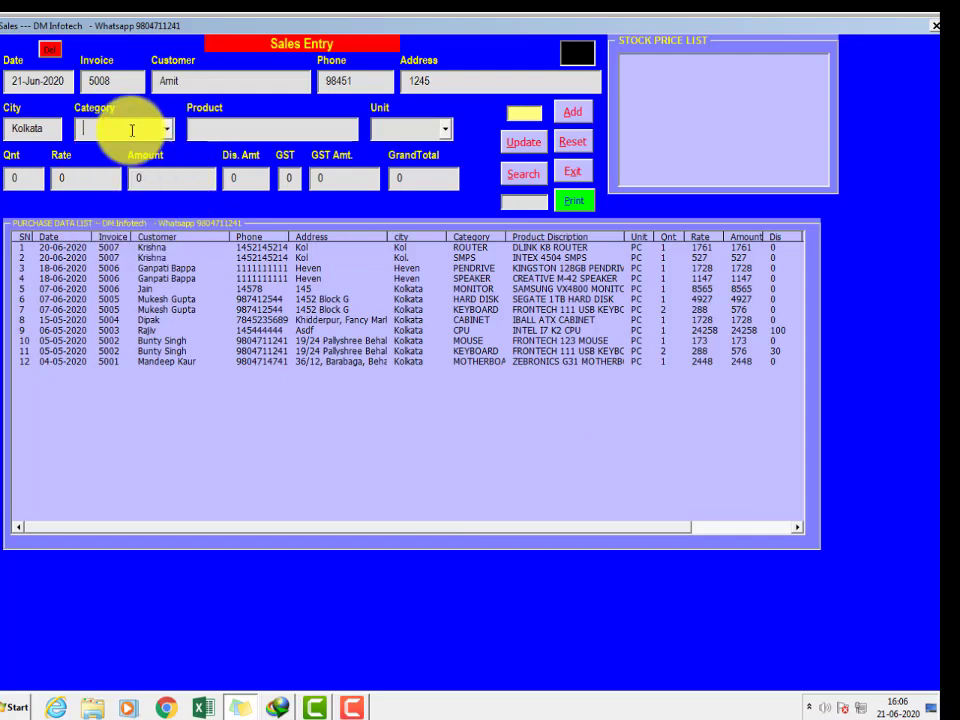
type("RAM")
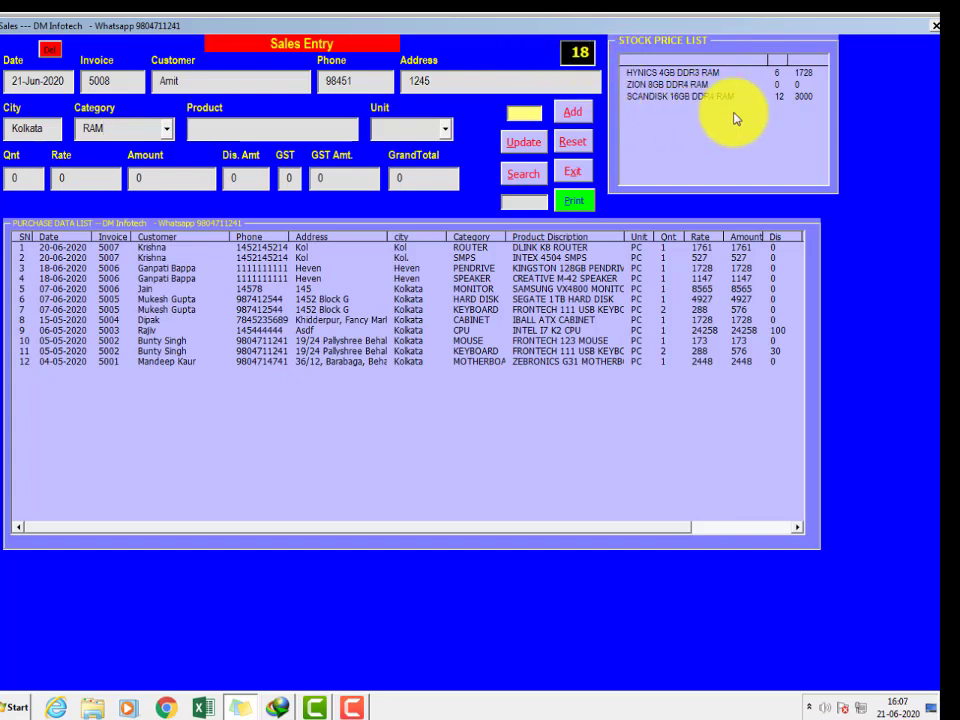
left_click(778, 76)
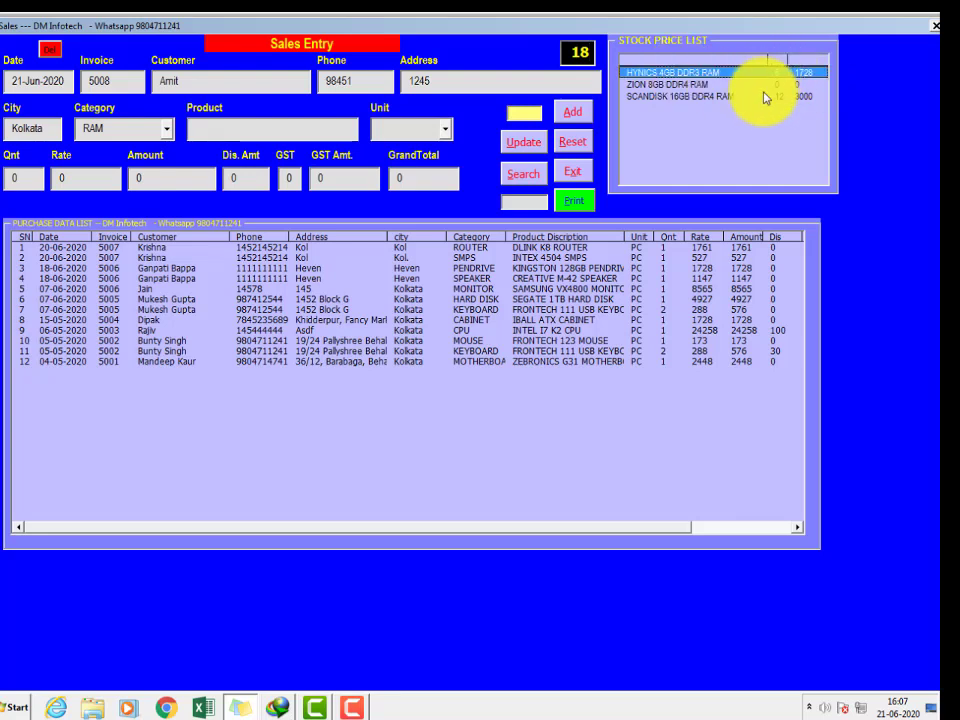
left_click(680, 97)
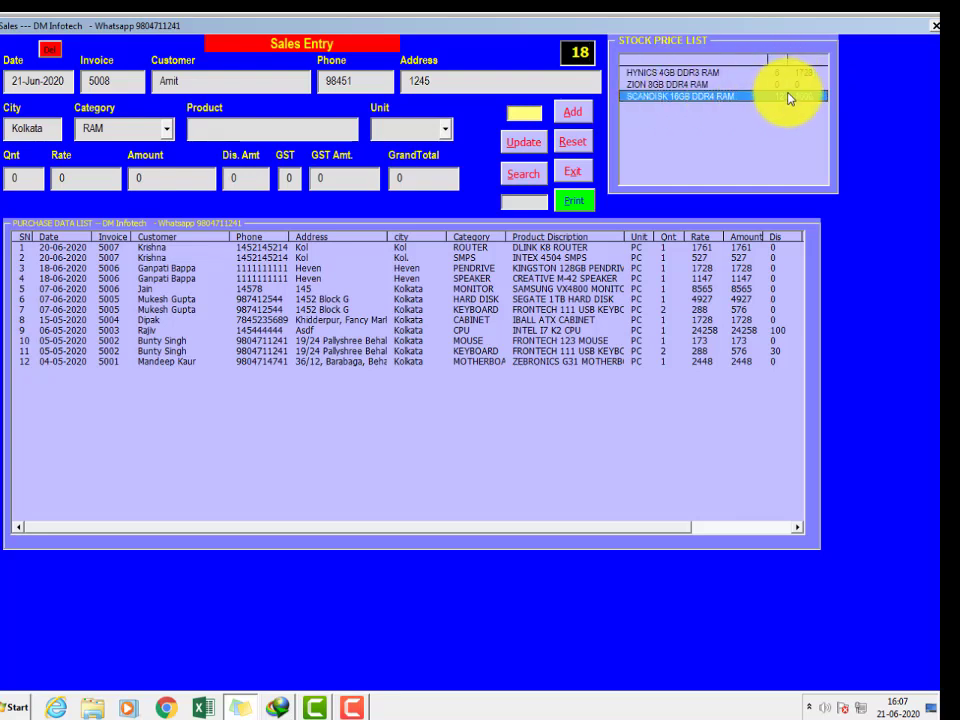
double_click(686, 99)
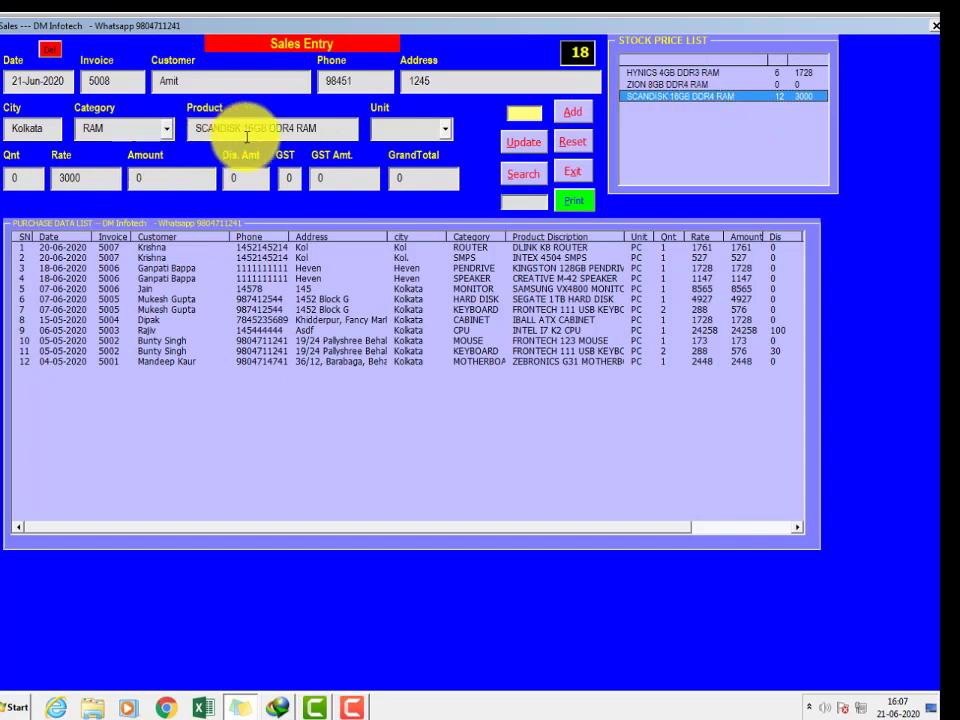
Step: Set the unit to PC, quantity to 2 and GST to 18 for the RAM item and add it to the sales list
left_click(442, 129)
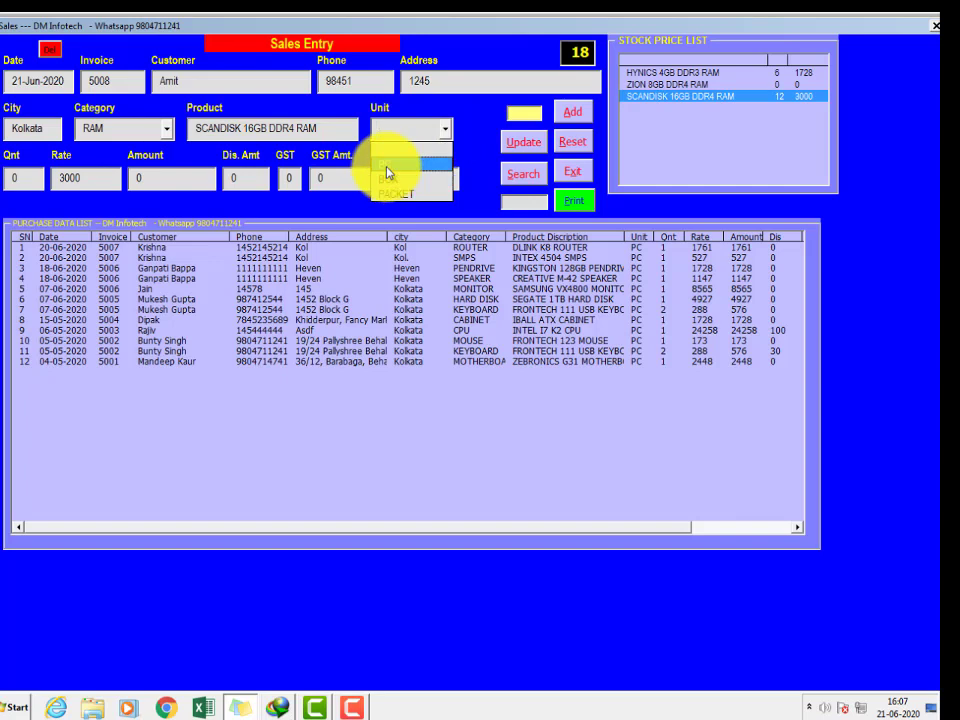
left_click(386, 165)
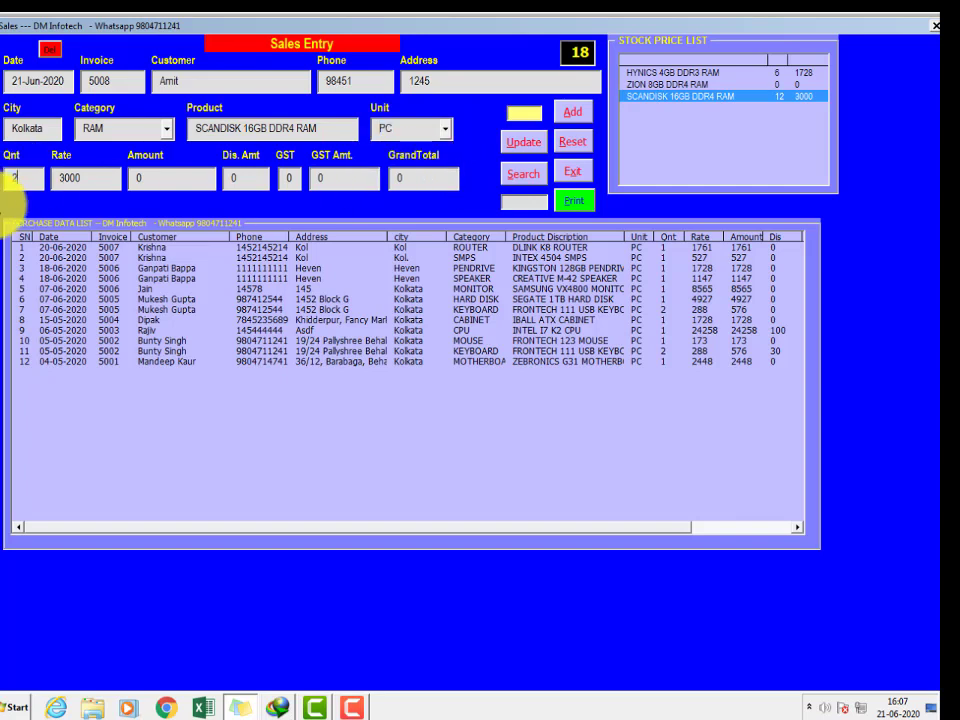
type("2")
key("Tab")
key("Tab")
key("Tab")
key("Tab")
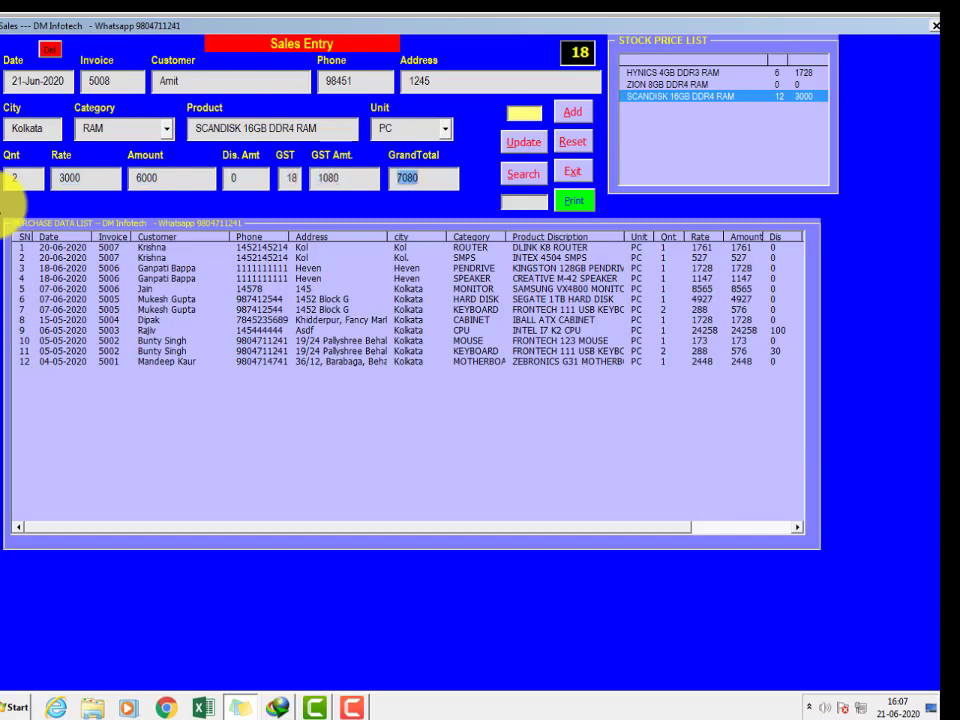
key("Tab")
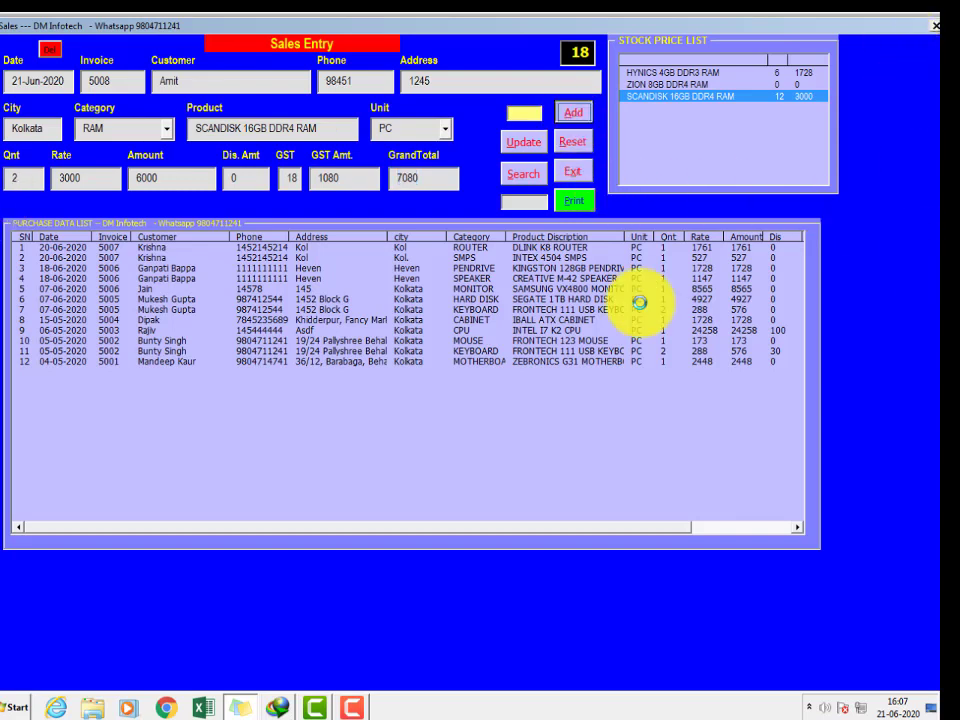
left_click(489, 408)
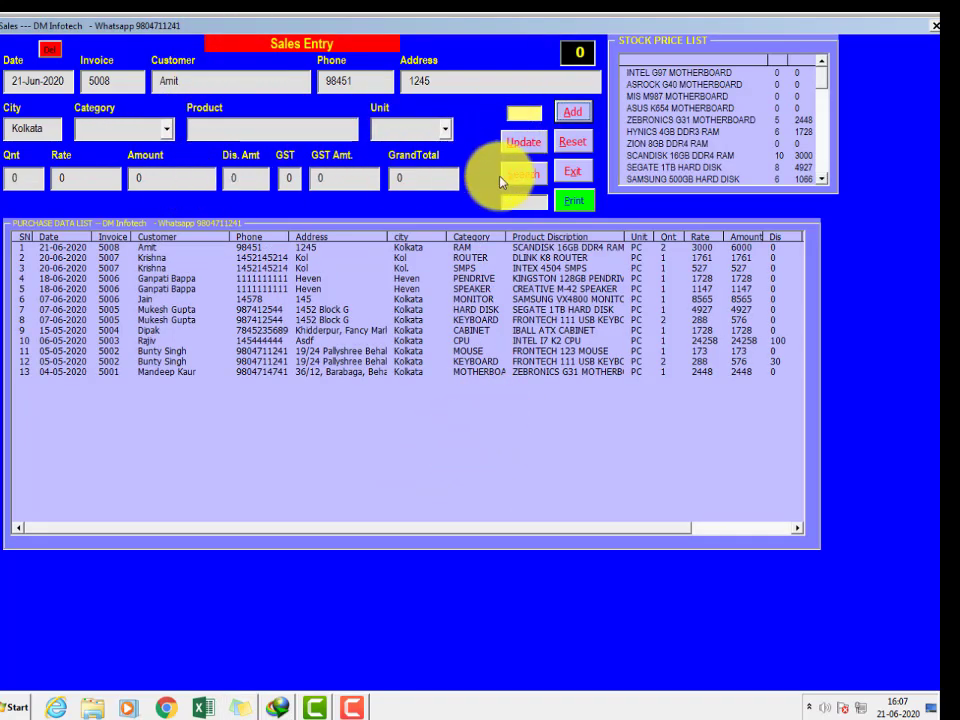
Step: Set the category of the next item to HARD DISK and select SAMSUNG 500GB HARD DISK from the stock price list
left_click(170, 130)
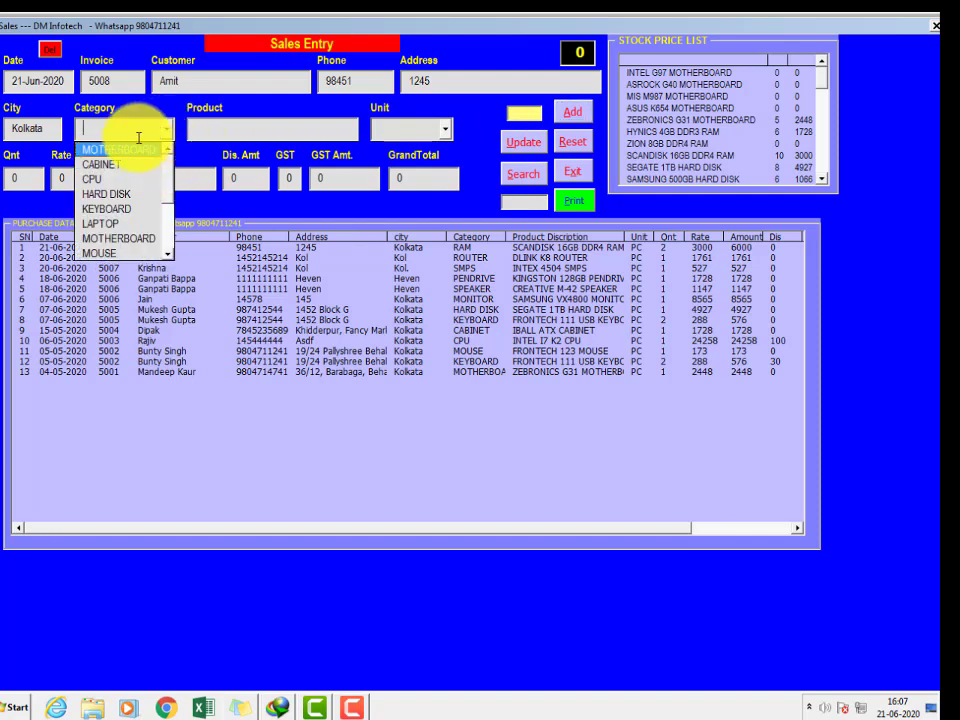
left_click(138, 138)
type("HARD DISK")
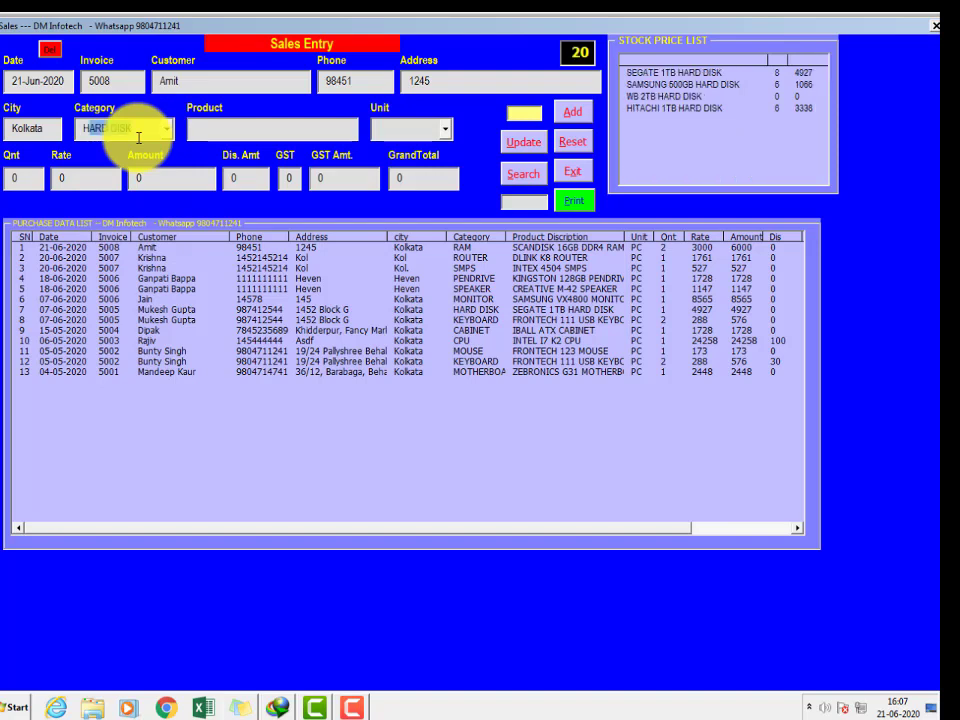
left_click(149, 128)
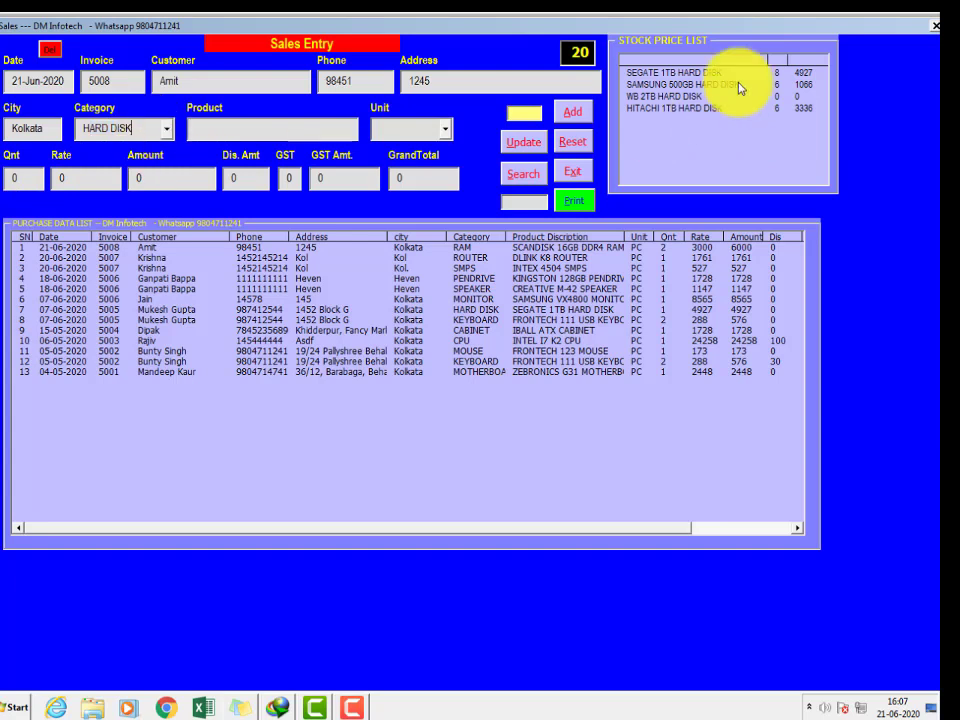
left_click(645, 86)
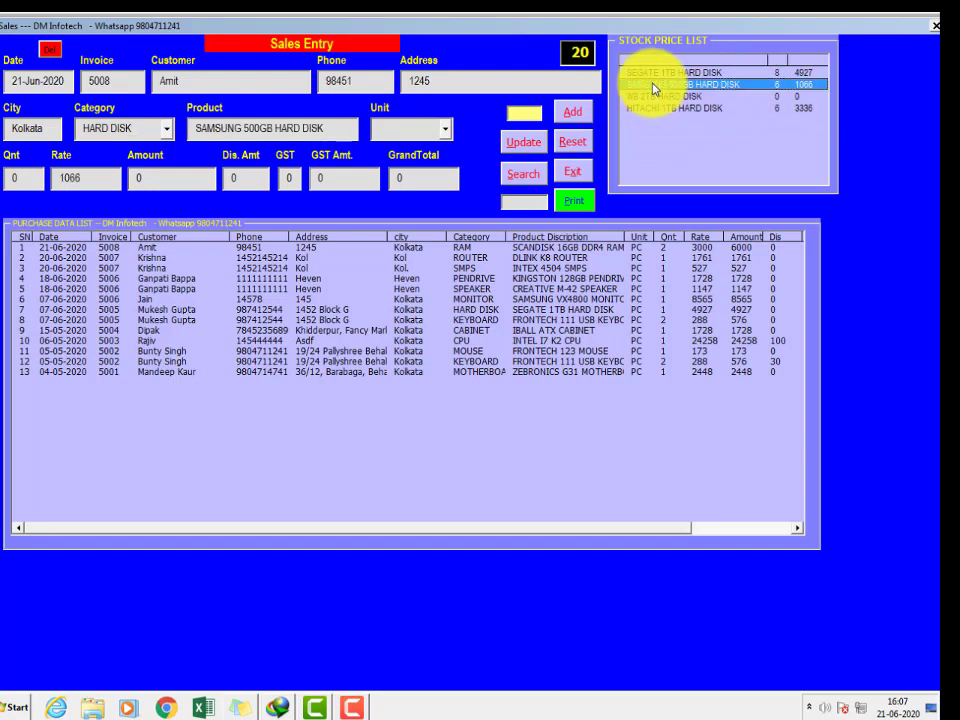
Step: Set the hard disk item's unit to PC, quantity to 1 and GST to 18, and add it to the sales list
left_click(448, 135)
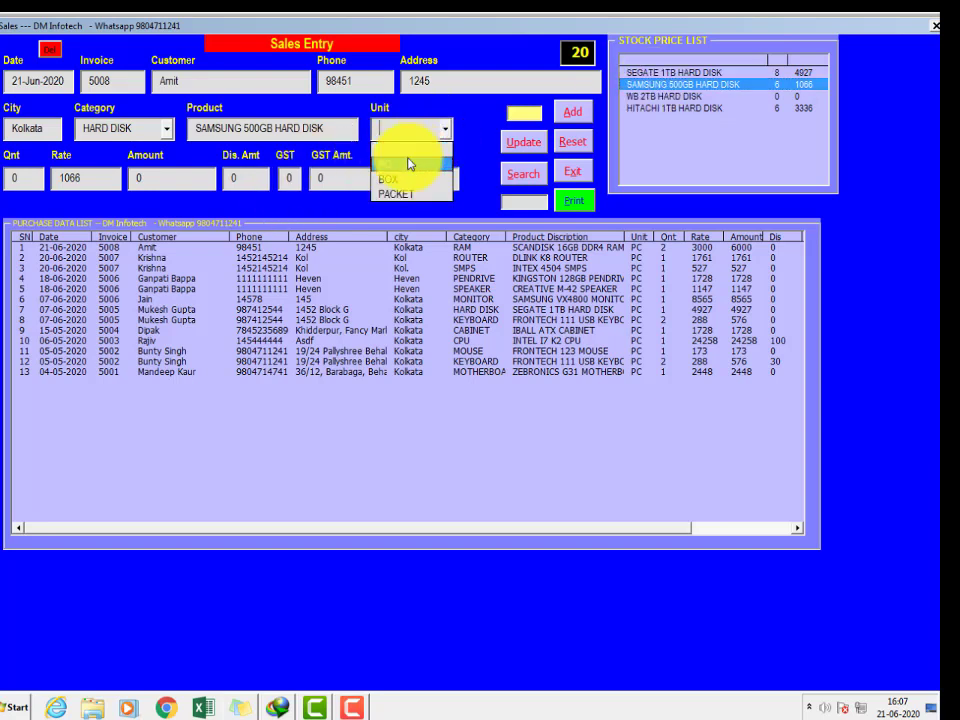
left_click(407, 163)
left_click(32, 179)
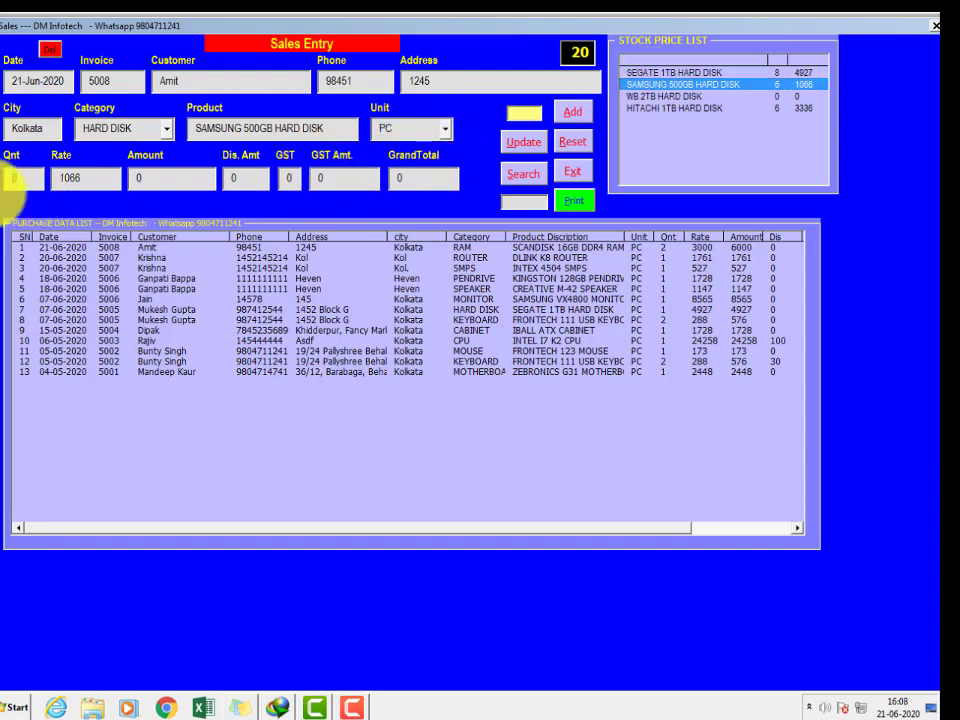
type("1")
key("Tab")
key("Tab")
key("Tab")
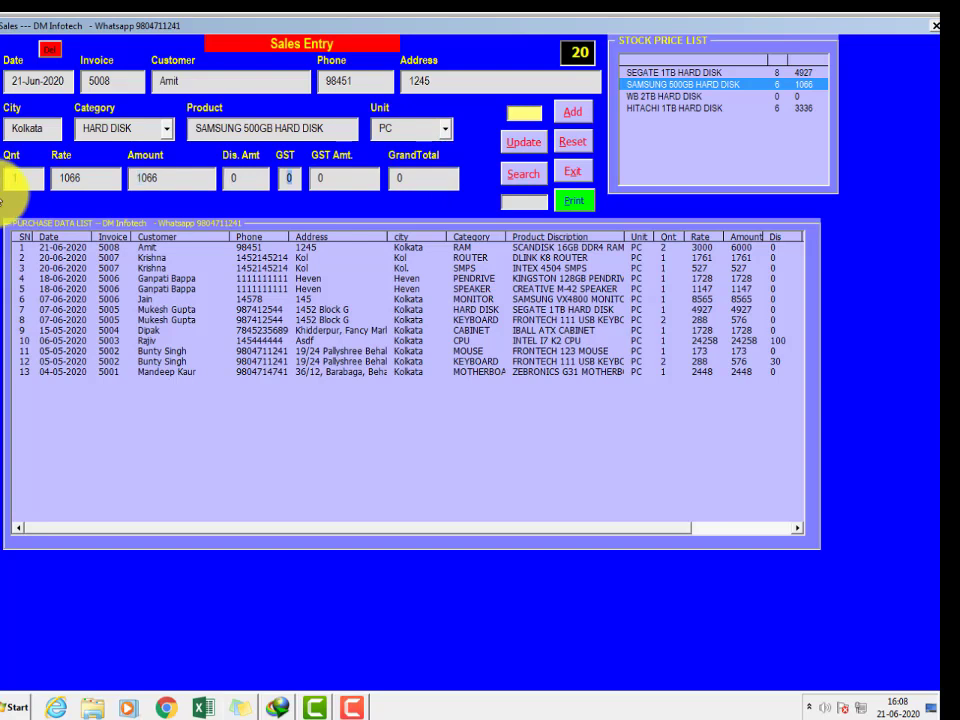
key("Tab")
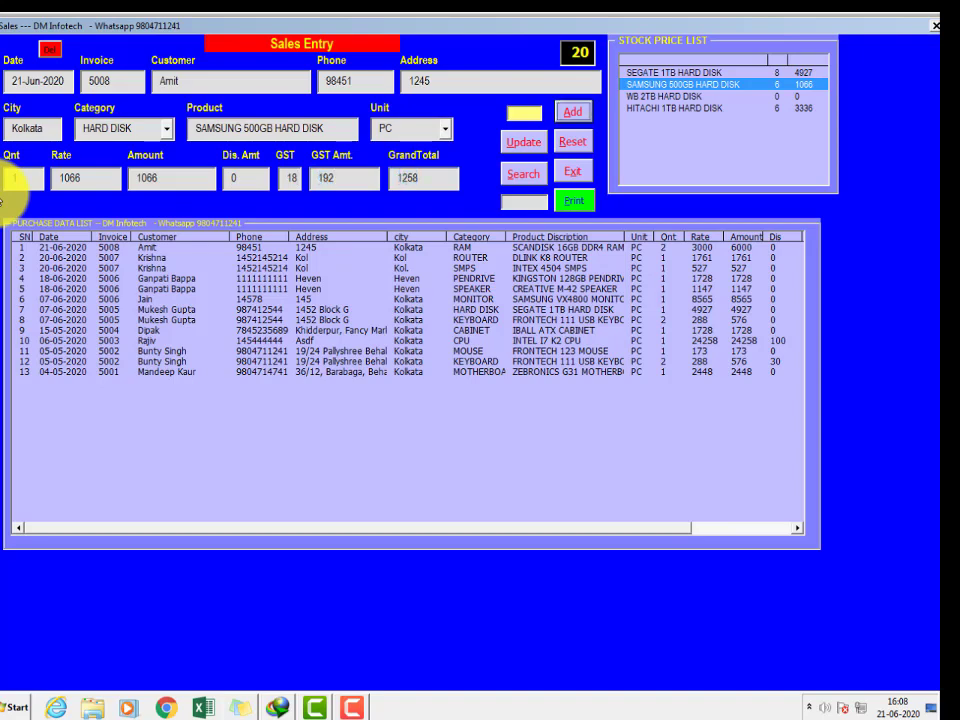
left_click(572, 109)
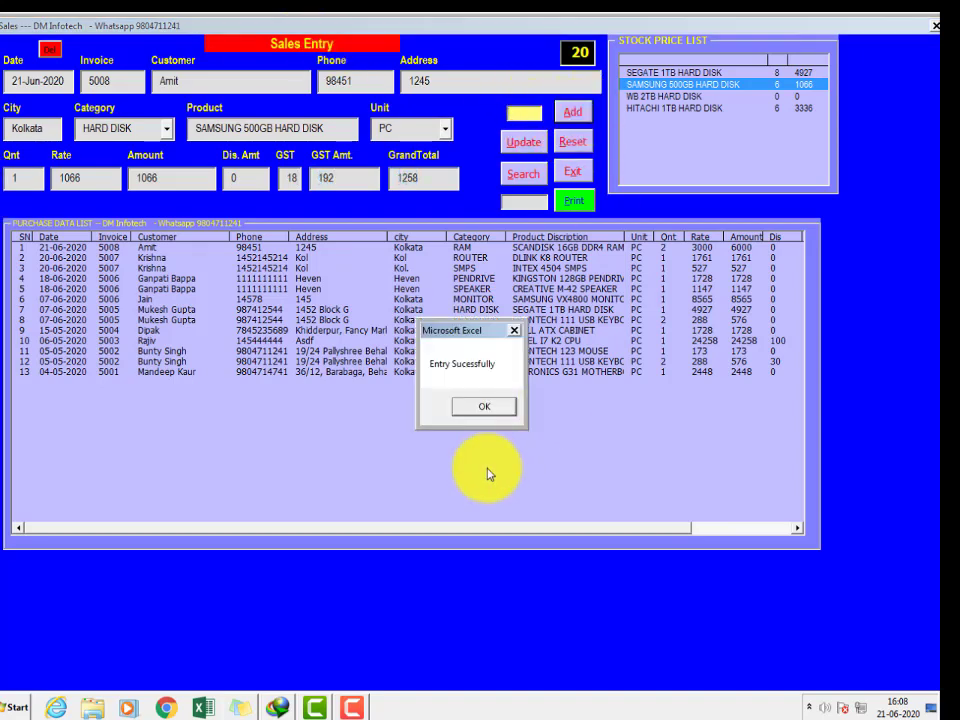
left_click(484, 407)
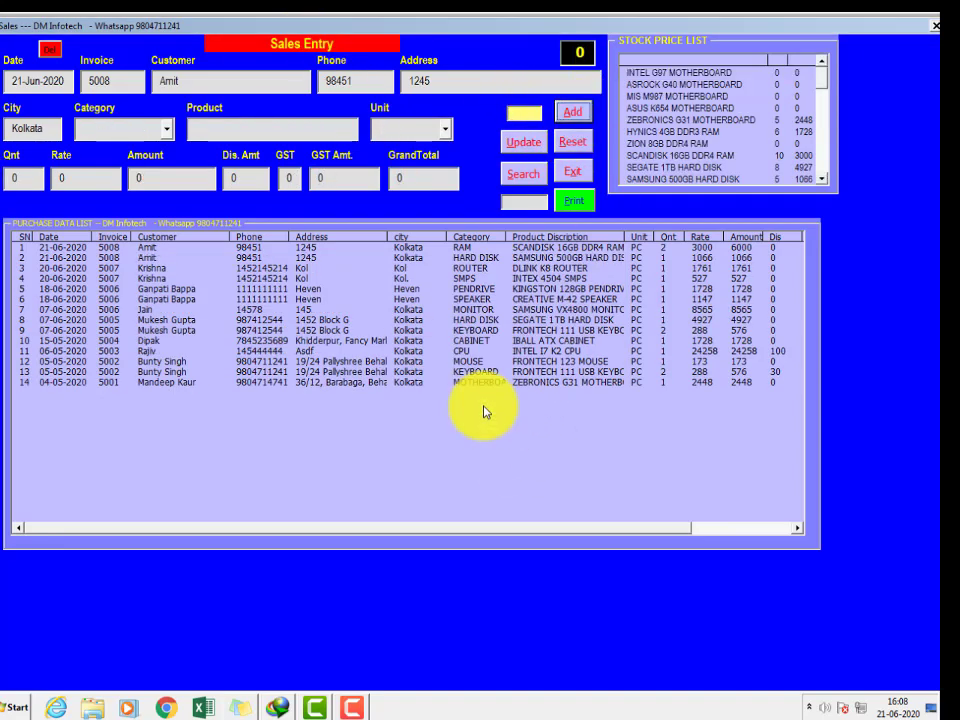
Step: Reset the sales form, load the RAM sale of invoice 5008 to view its details, and clear the form again
left_click(240, 248)
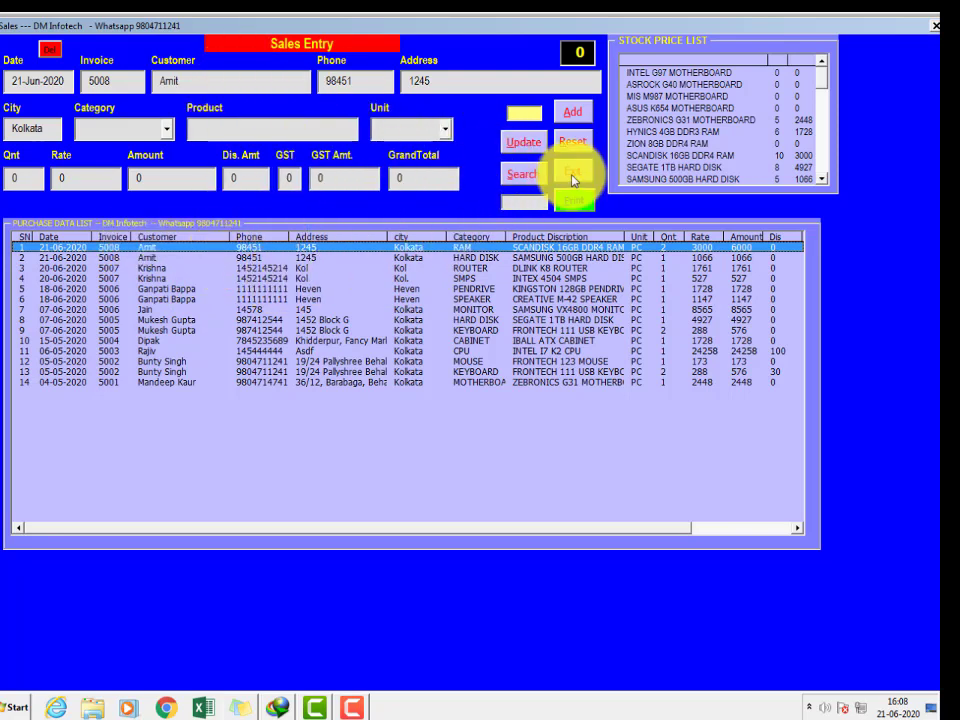
left_click(571, 143)
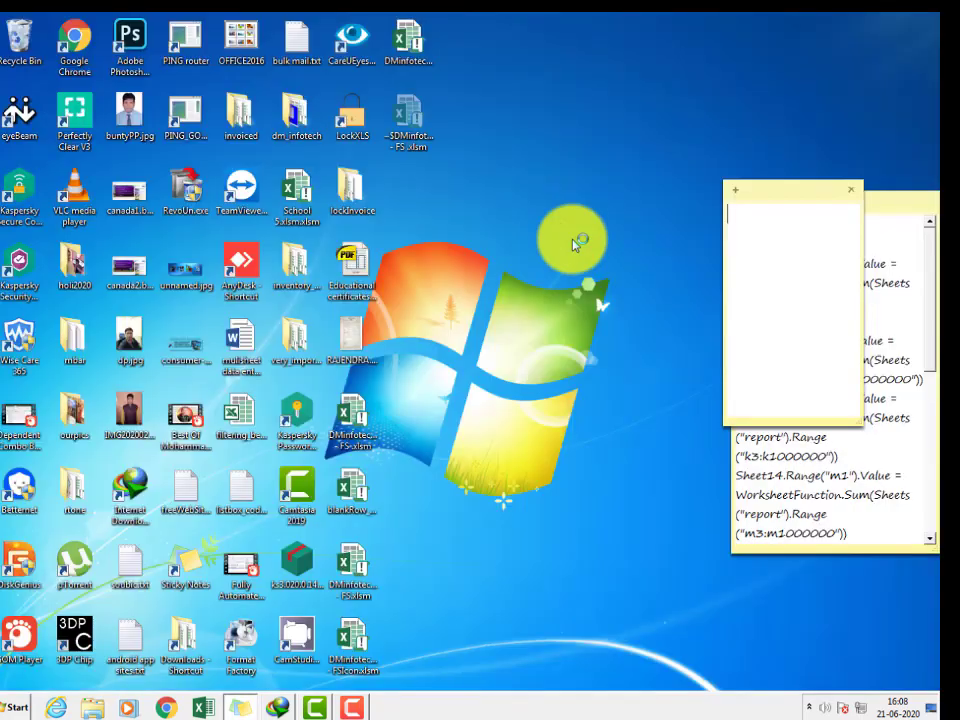
left_click(241, 246)
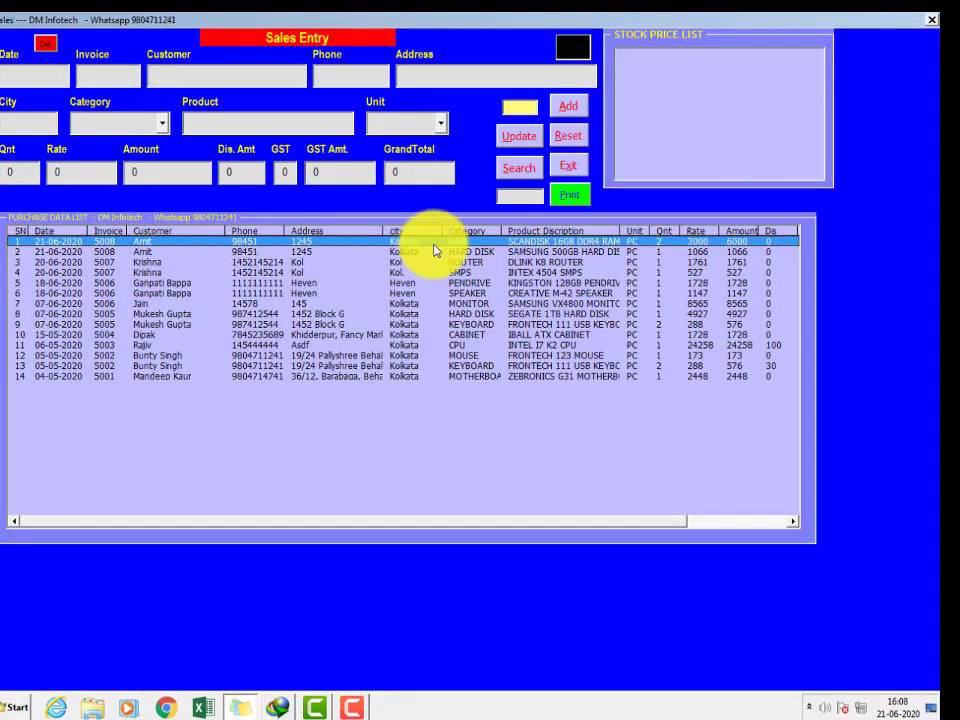
double_click(466, 244)
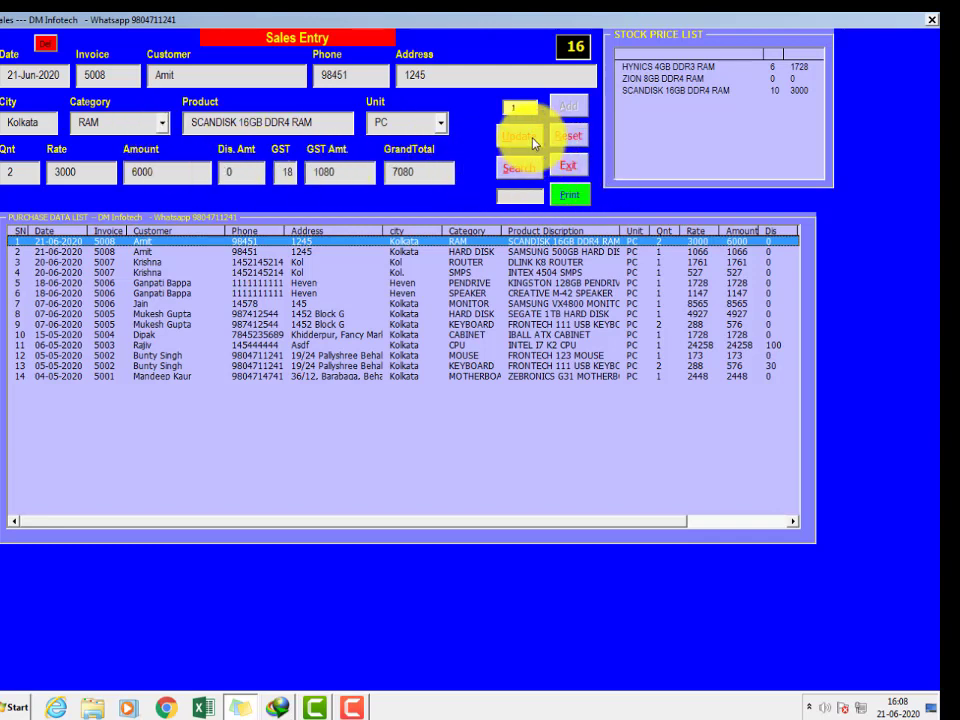
left_click(573, 138)
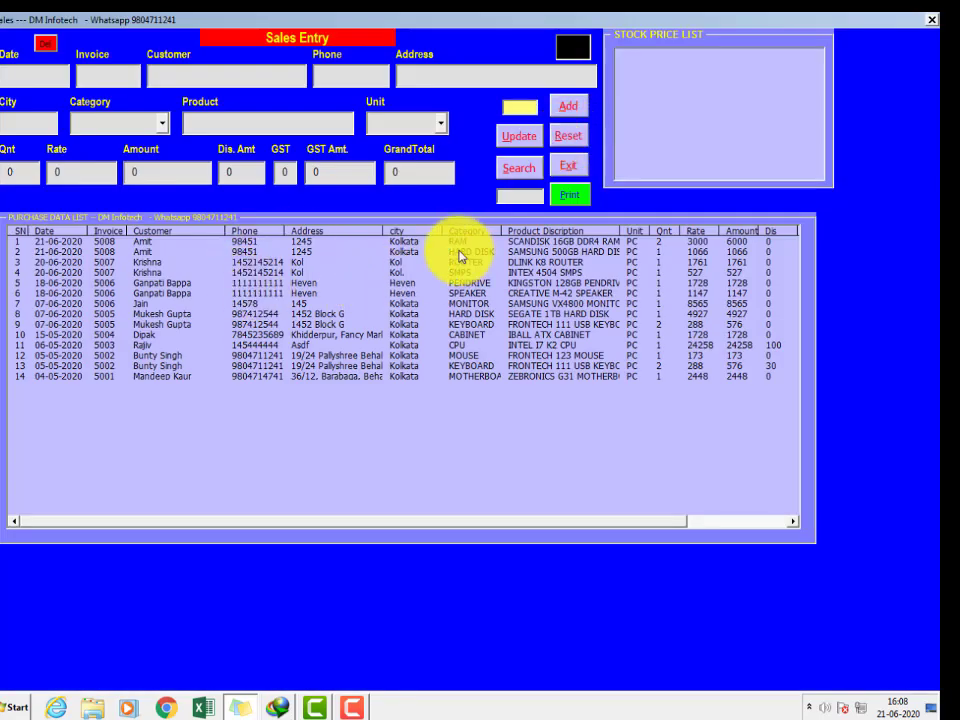
Step: Load the hard disk sale of invoice 5008, change its product to SEGATE 1TB HARD DISK and update the record
left_click(460, 252)
double_click(475, 258)
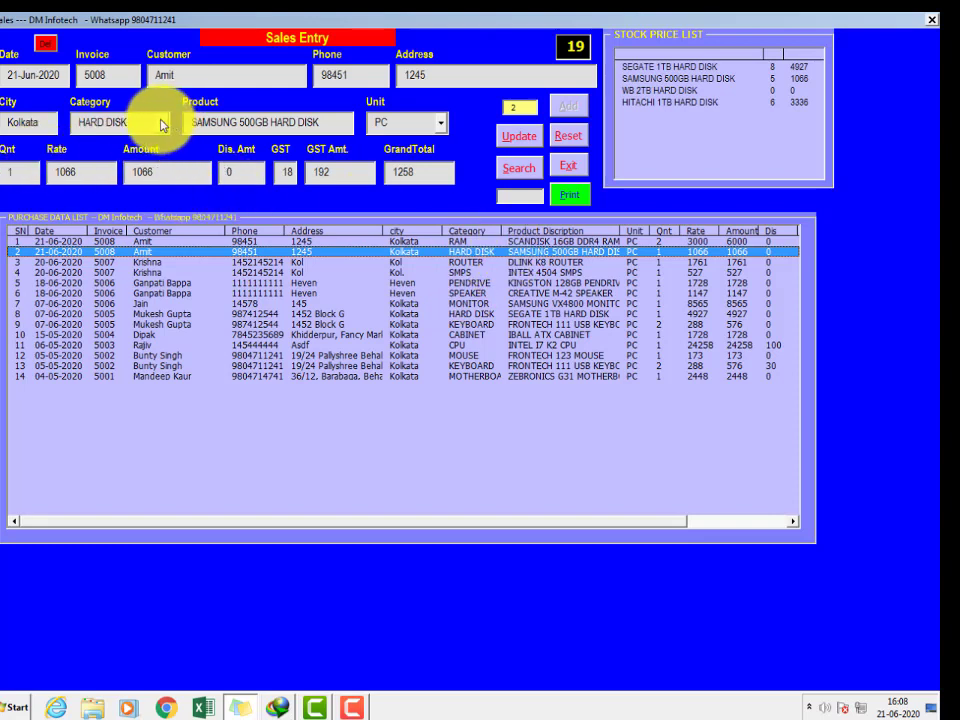
left_click(259, 122)
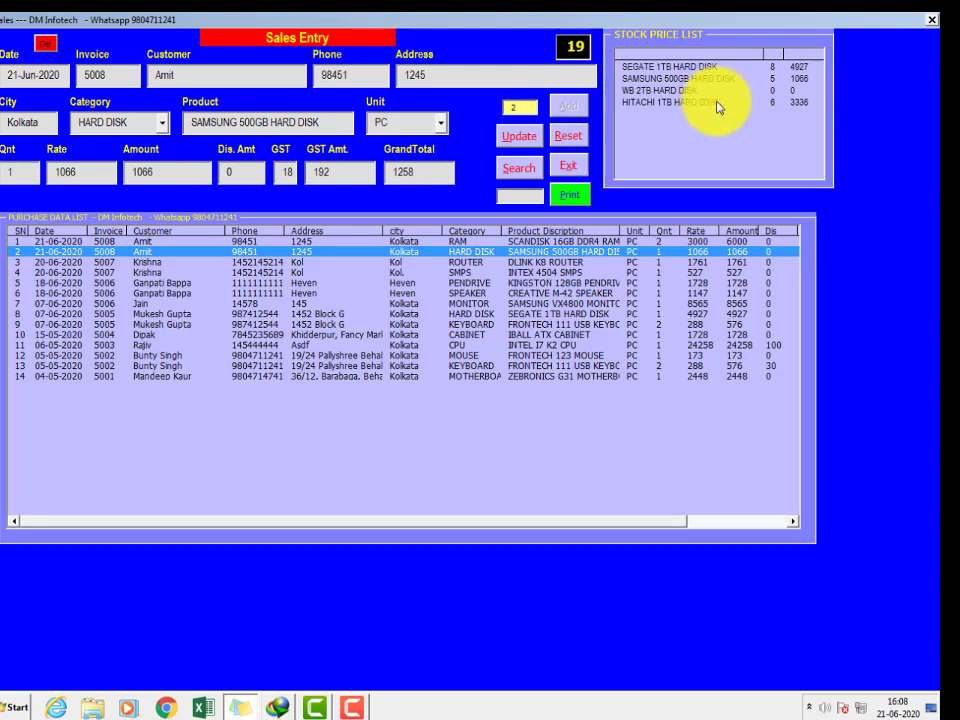
left_click(677, 67)
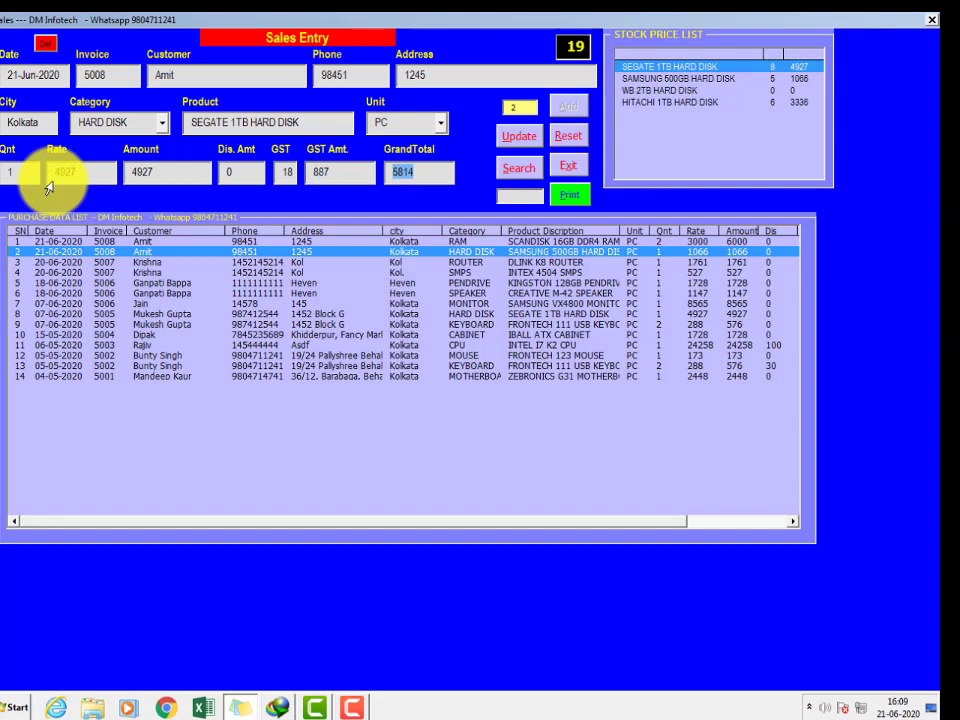
left_click(509, 138)
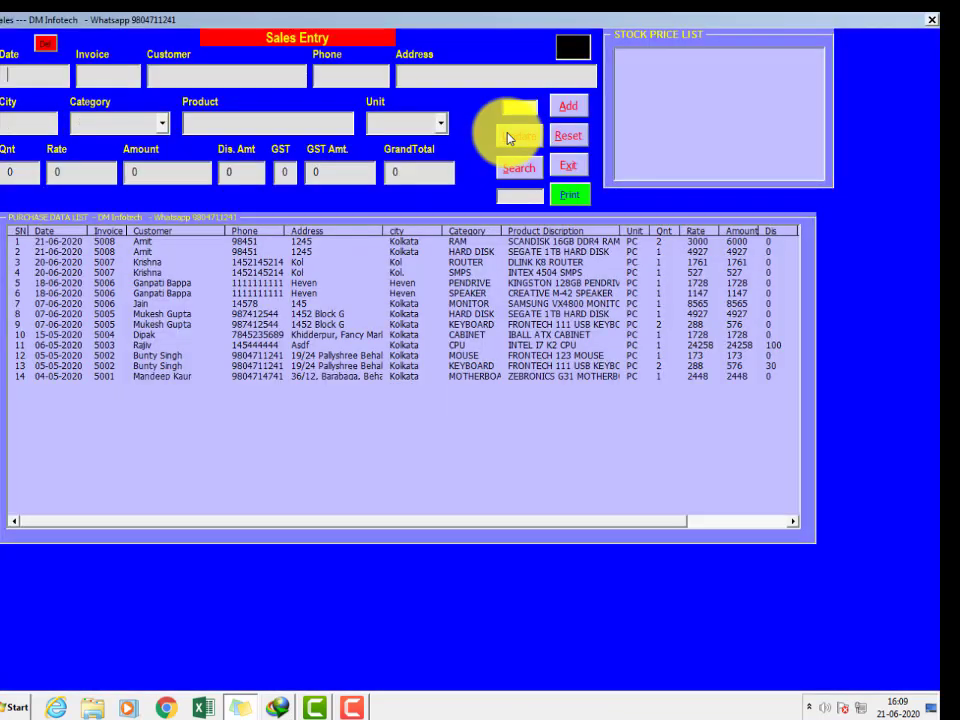
Step: Review the two invoice 5008 entries in the sales list
left_click(306, 242)
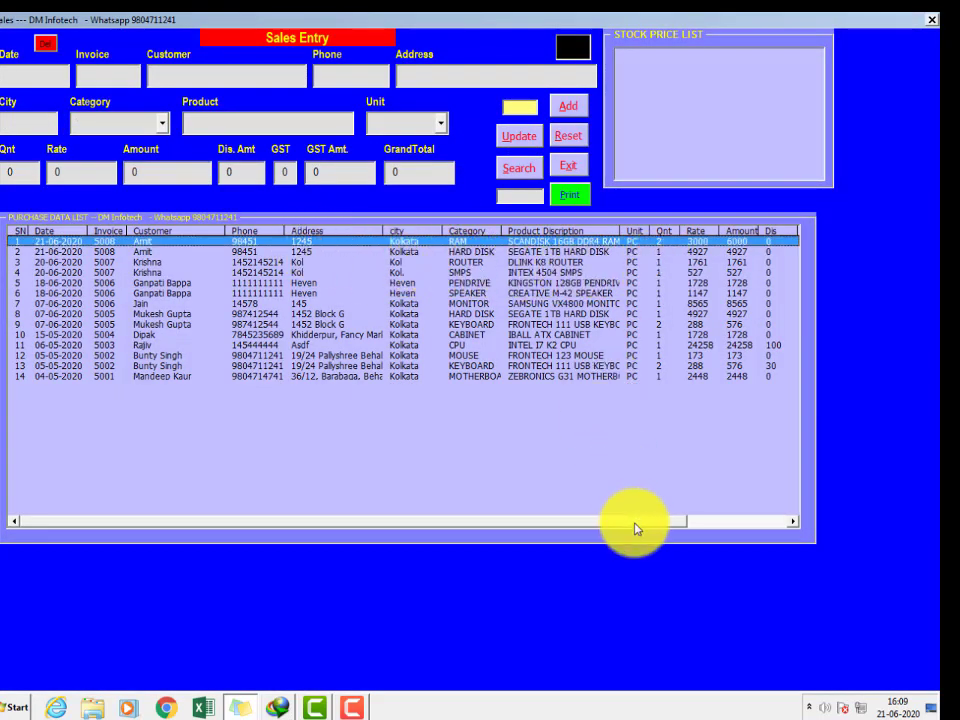
left_click_drag(636, 526, 514, 536)
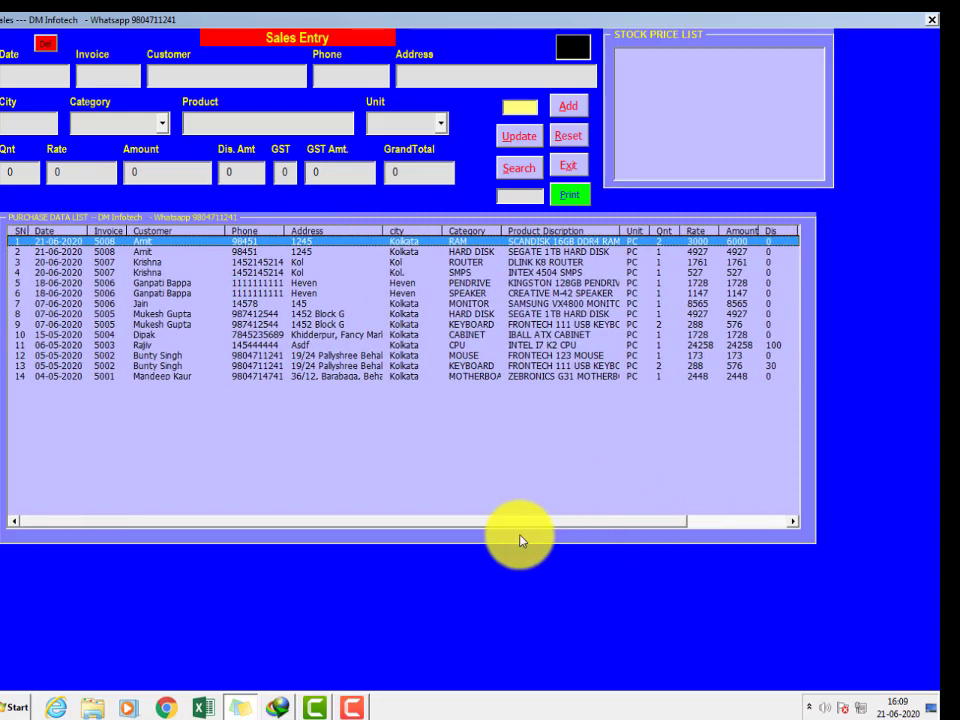
left_click(480, 253)
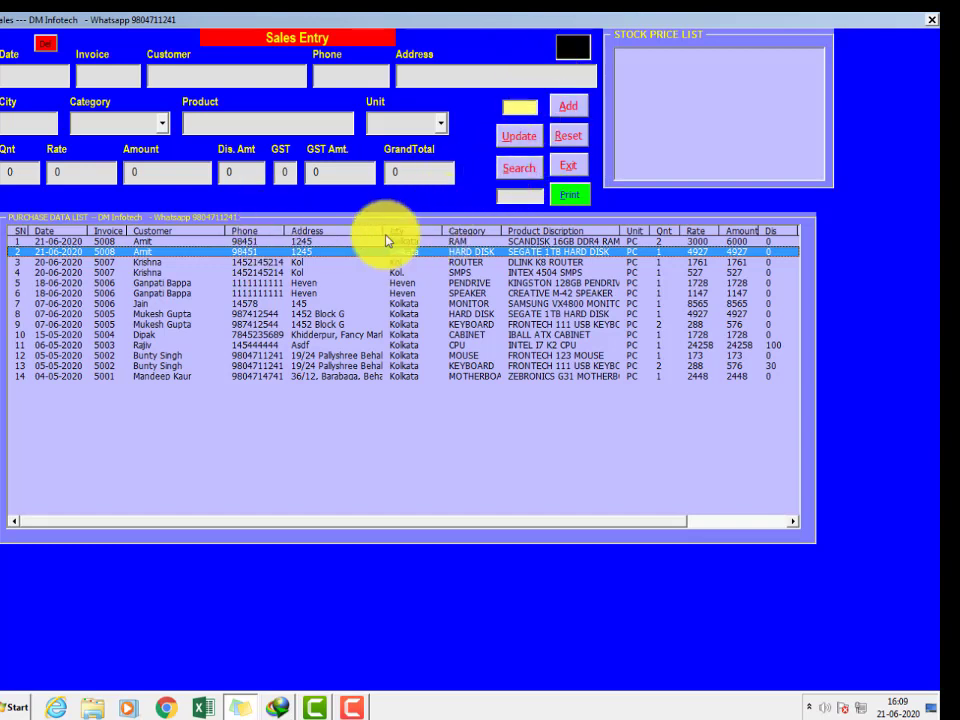
Step: Open the sales record search and find the sales dated from 1-5-20 to 31-5-20
left_click(518, 175)
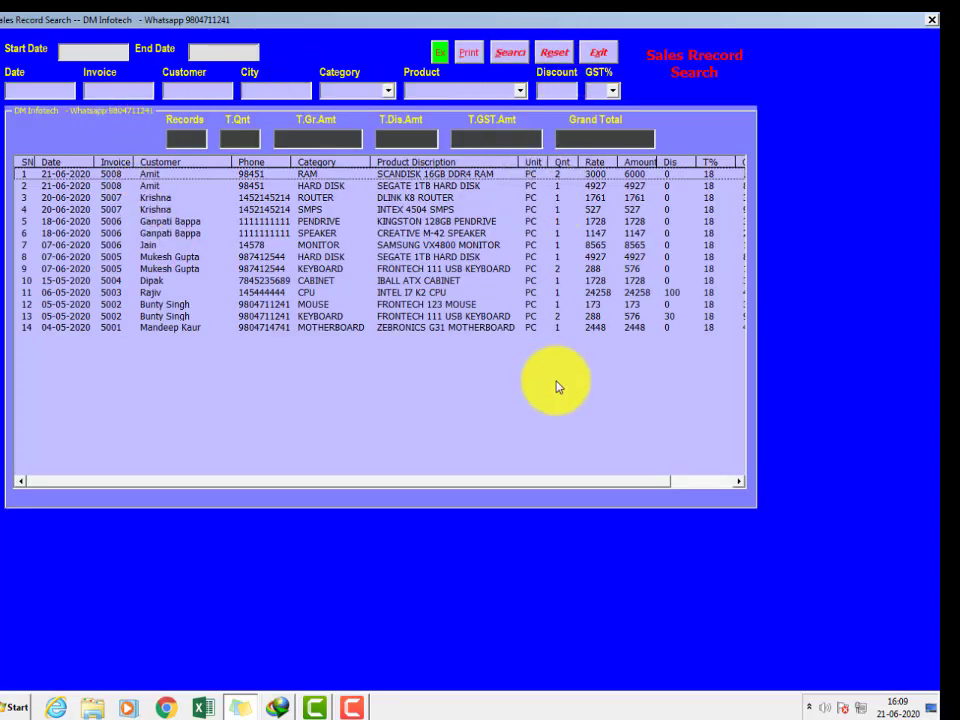
left_click(101, 51)
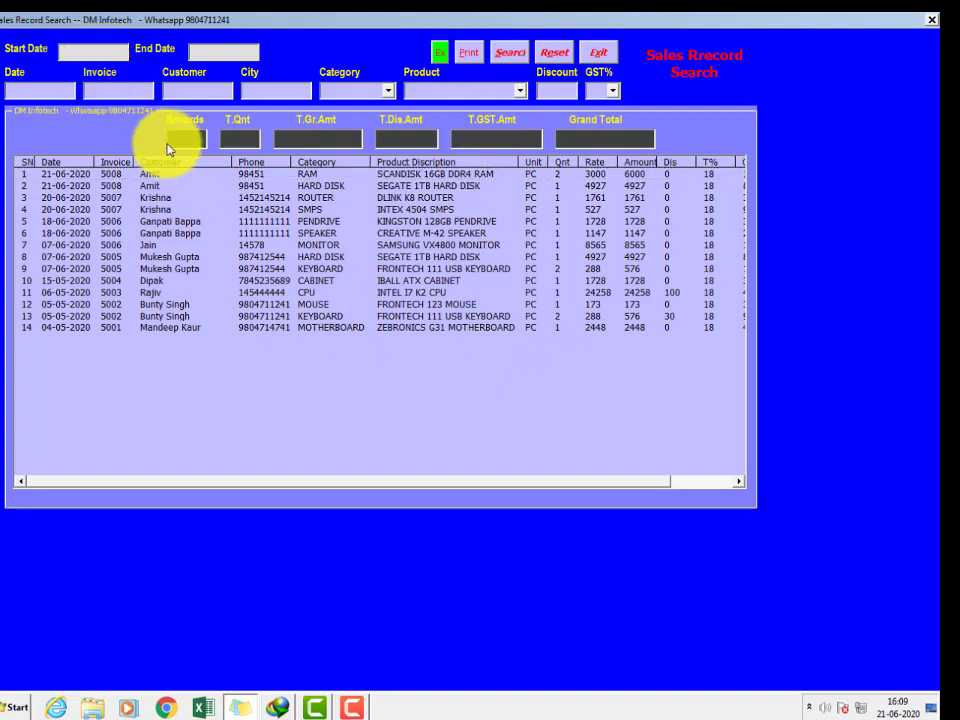
type("1-5-20")
left_click(205, 53)
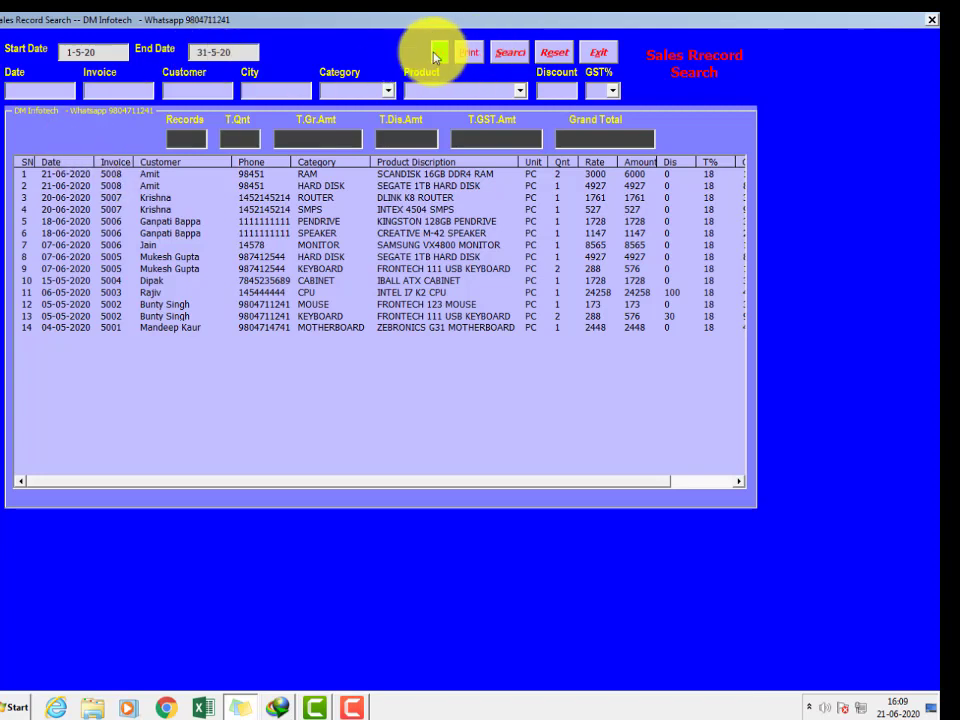
left_click(507, 55)
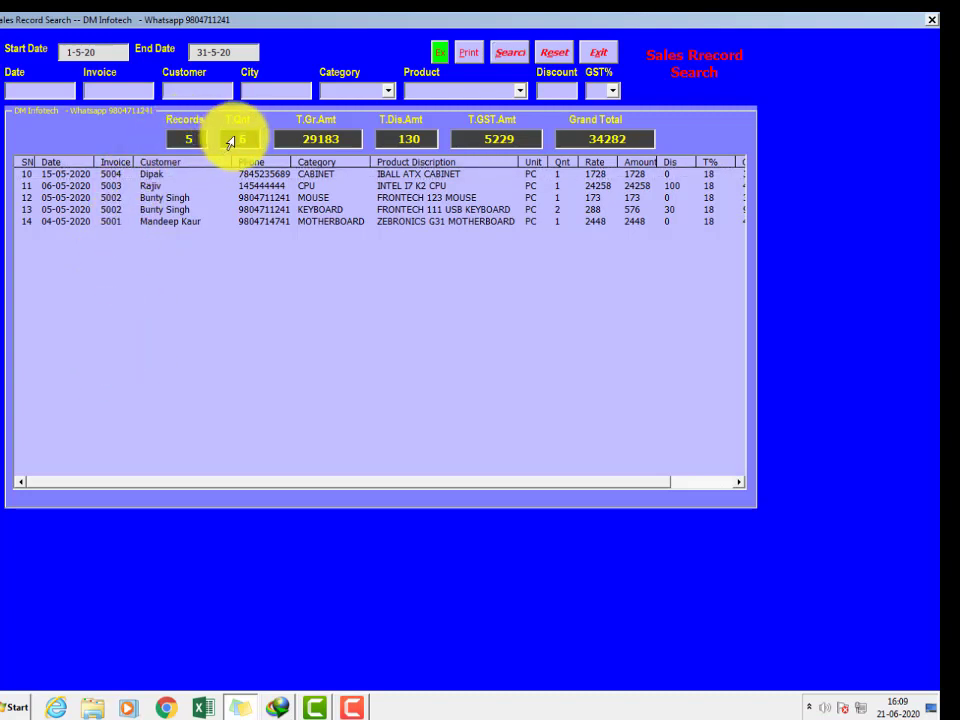
Step: Check the quantity, discount, GST and grand totals of the found sales against the list's GST and grand total columns
left_click_drag(234, 138, 252, 140)
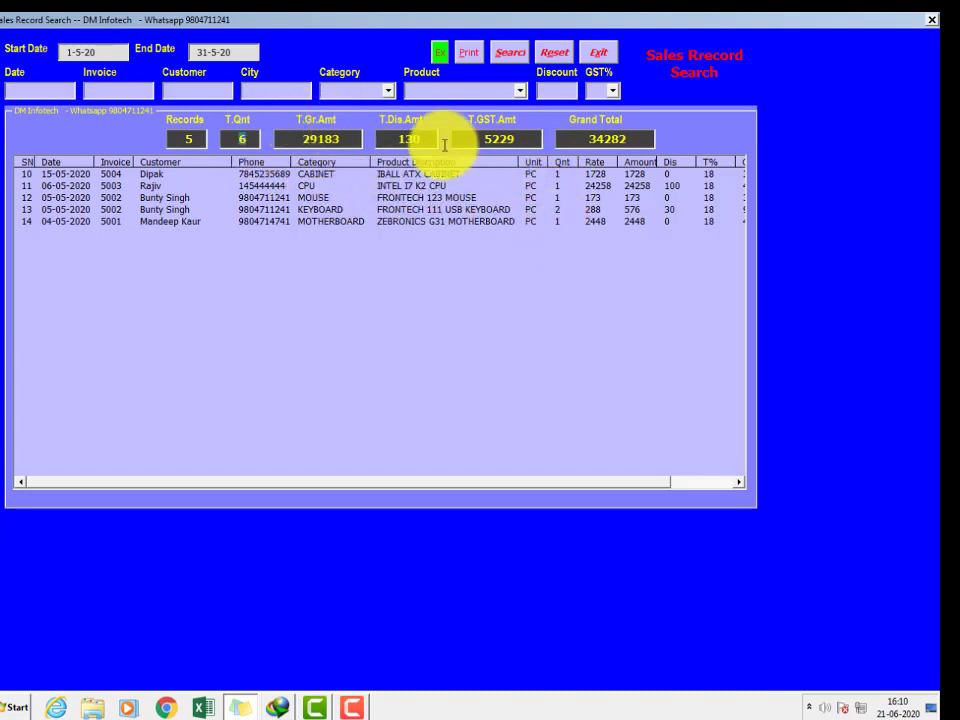
left_click(624, 175)
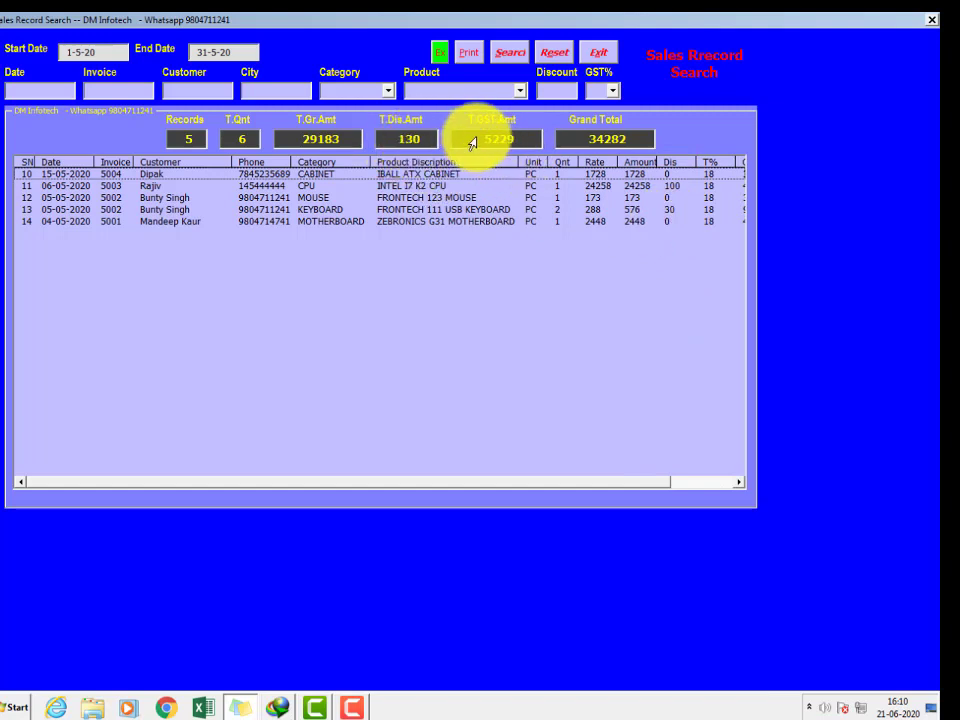
double_click(523, 143)
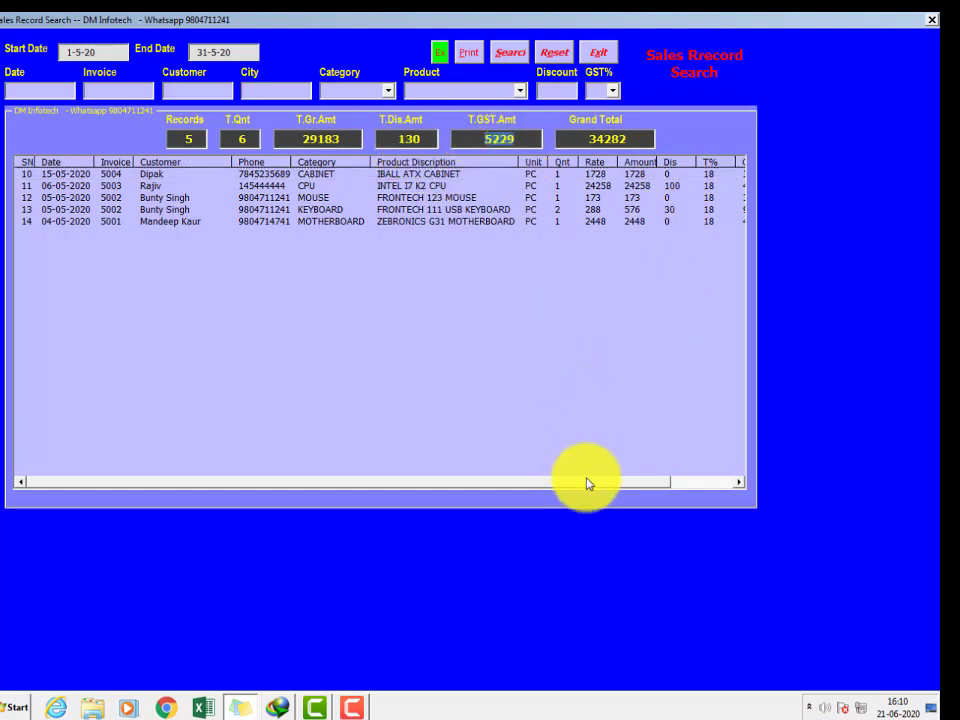
left_click_drag(588, 484, 677, 474)
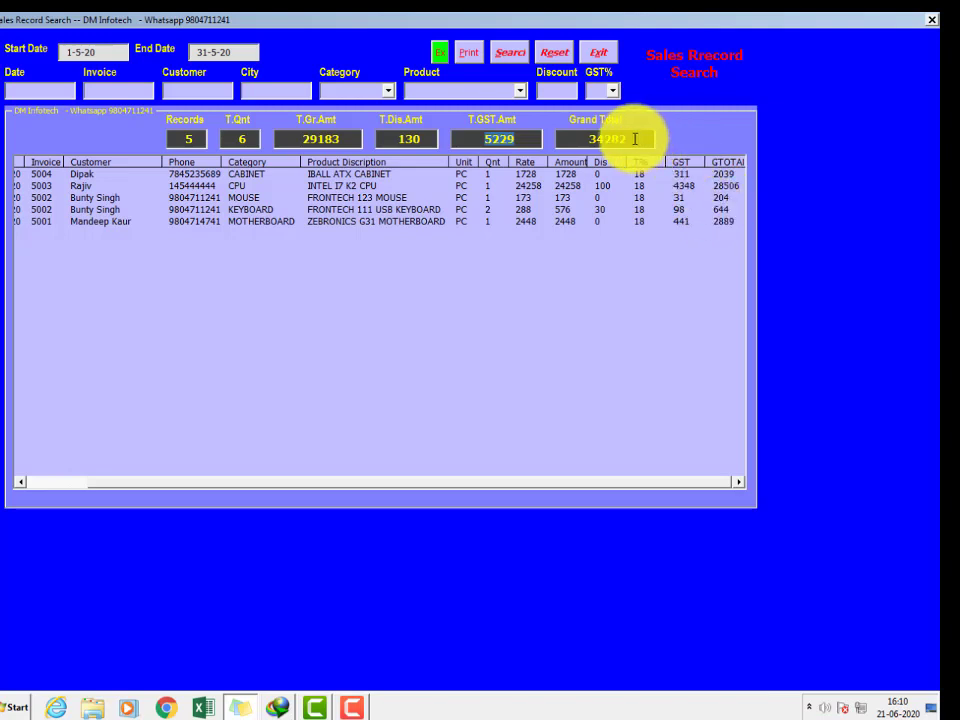
Step: Check the grand total of the found sales, reset the search and find all sales in the HARD DISK category
left_click_drag(635, 146, 571, 147)
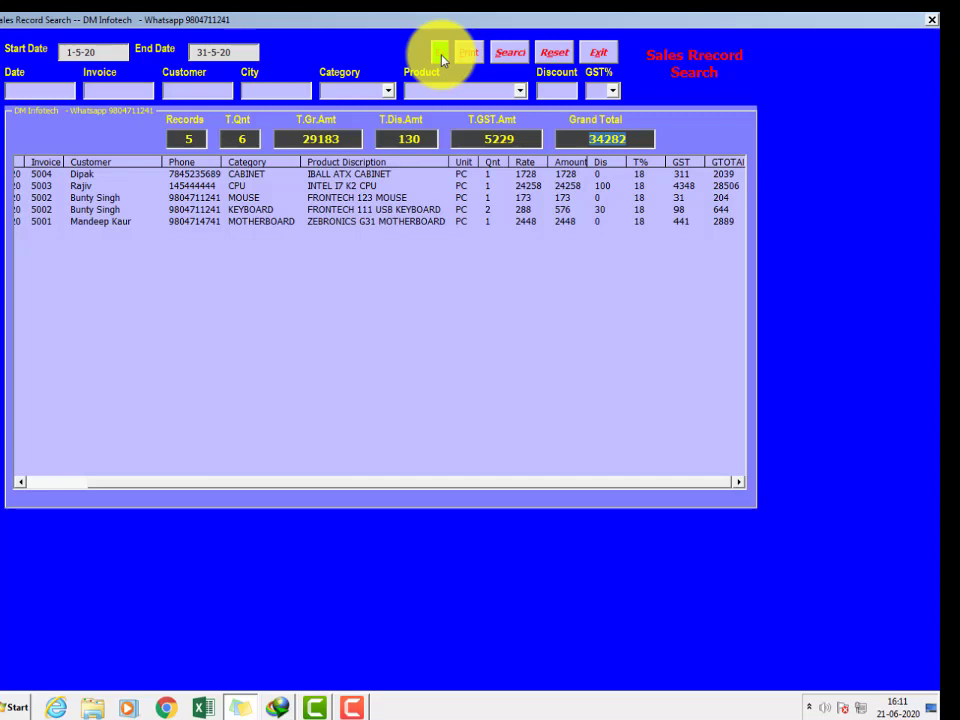
left_click(562, 55)
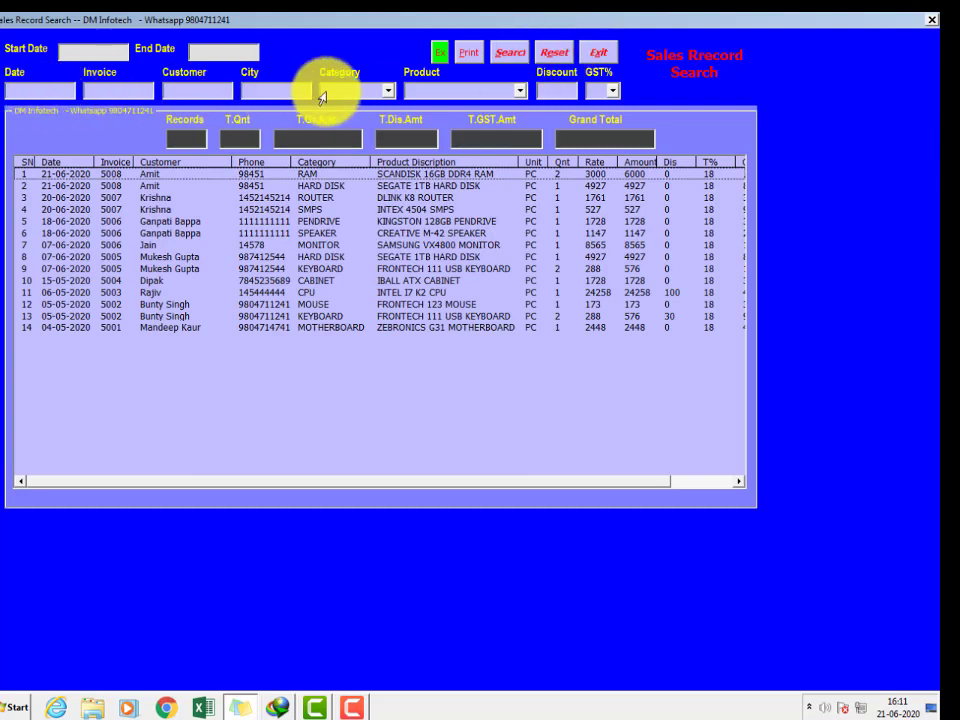
left_click(388, 91)
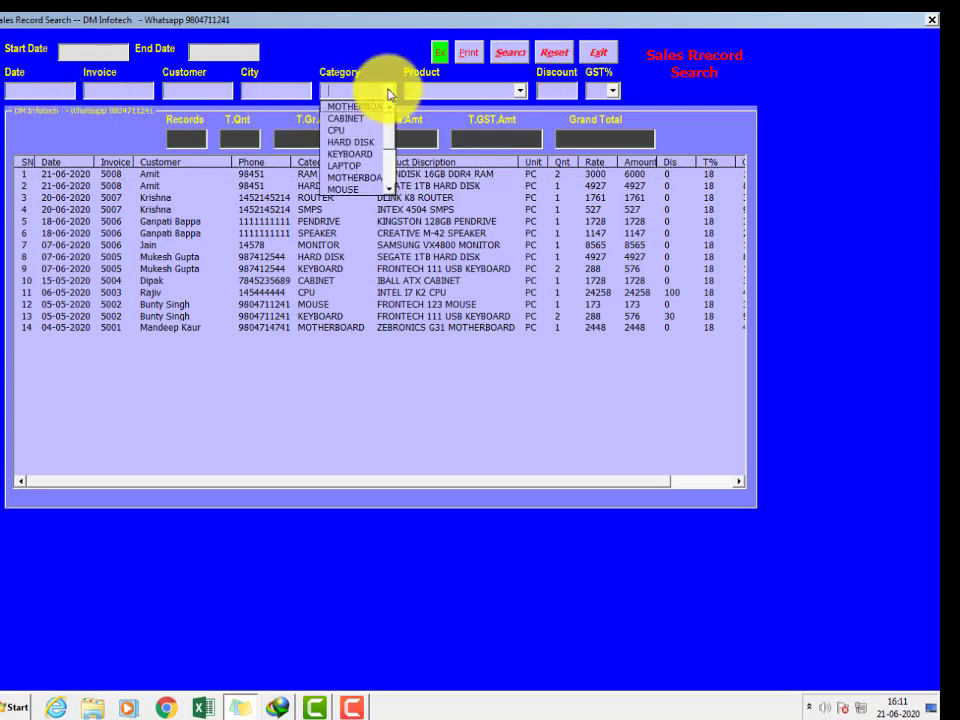
left_click(358, 144)
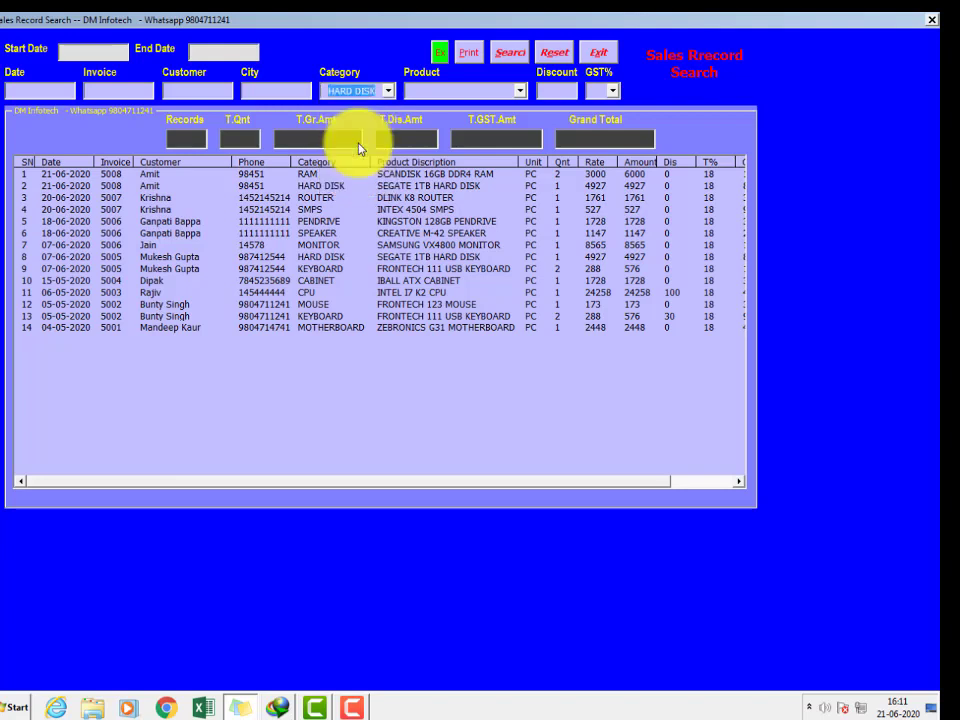
left_click(505, 54)
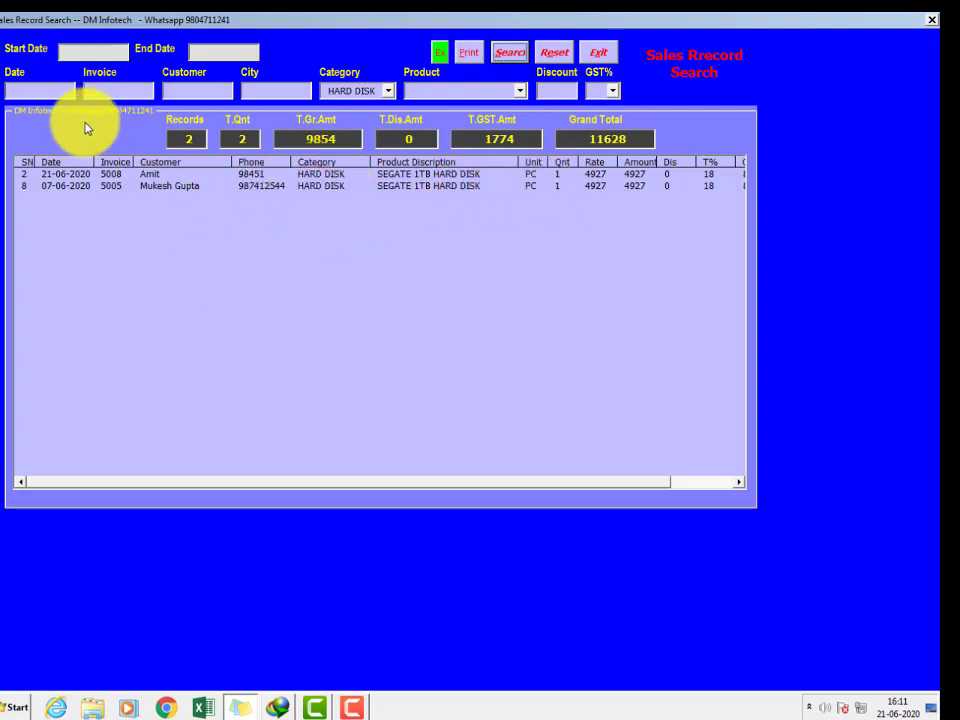
left_click(109, 89)
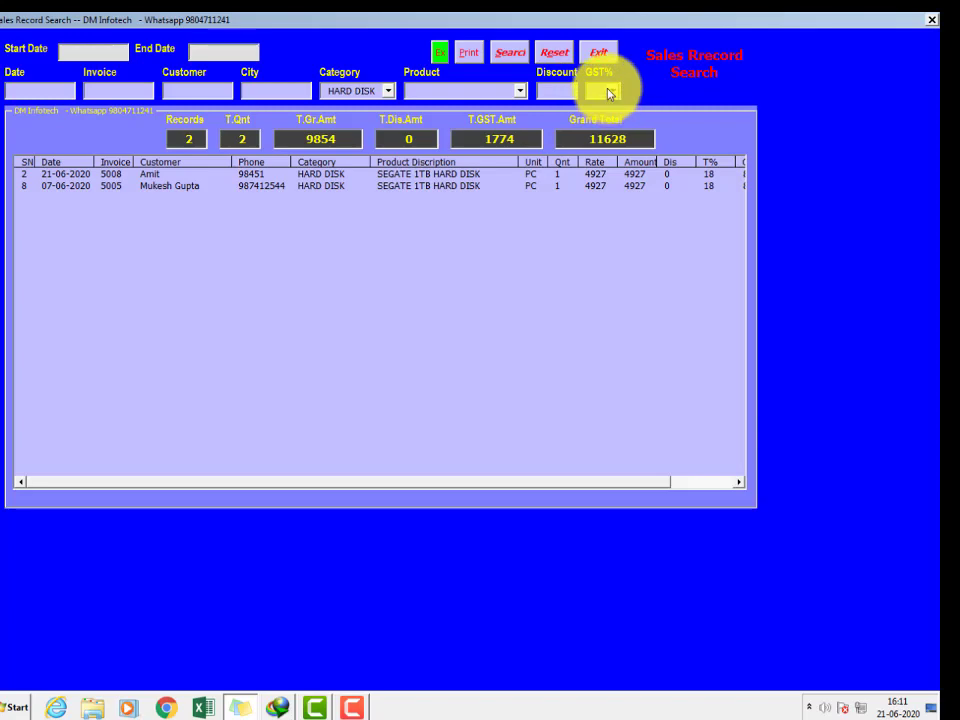
left_click(556, 52)
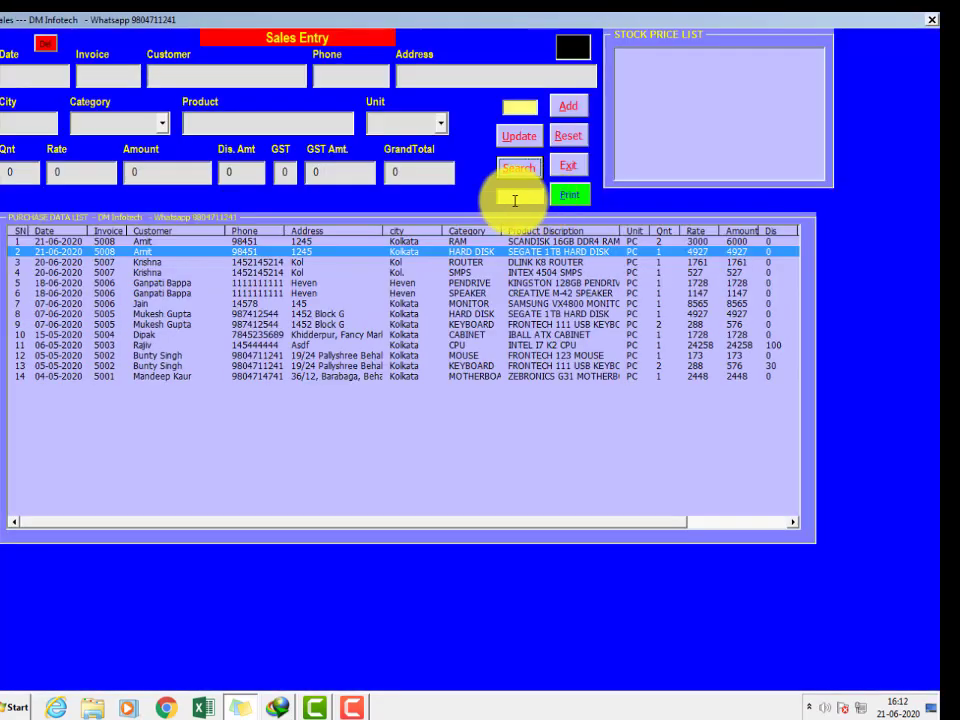
Step: Print the bill for invoice 5008 from the sales entry form, saving it as the XPS document bill5008
left_click(512, 198)
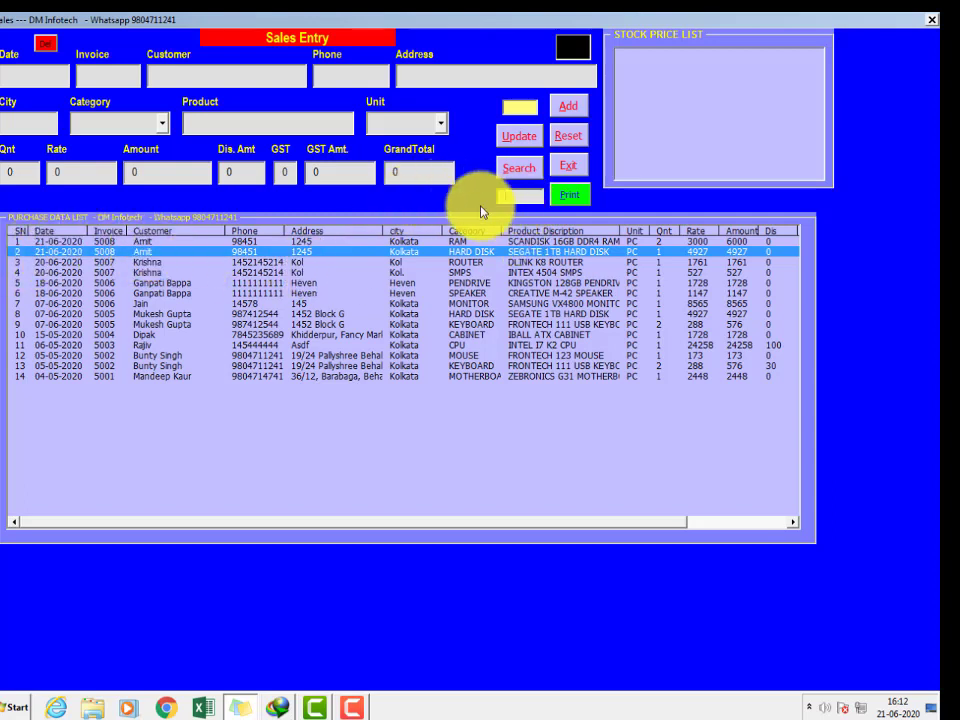
type("5008")
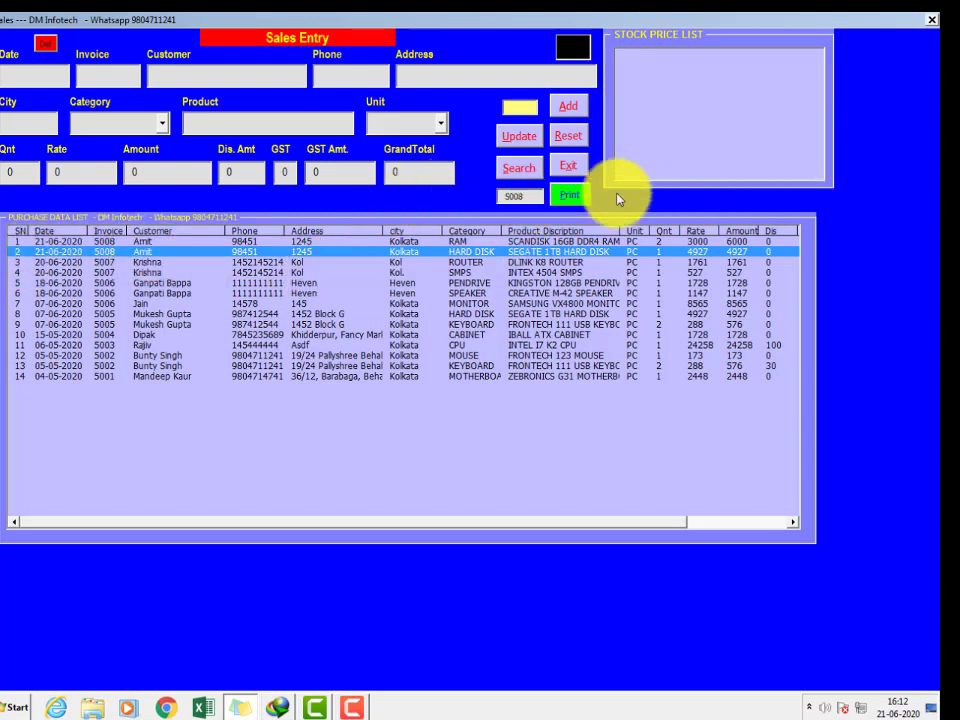
left_click(565, 199)
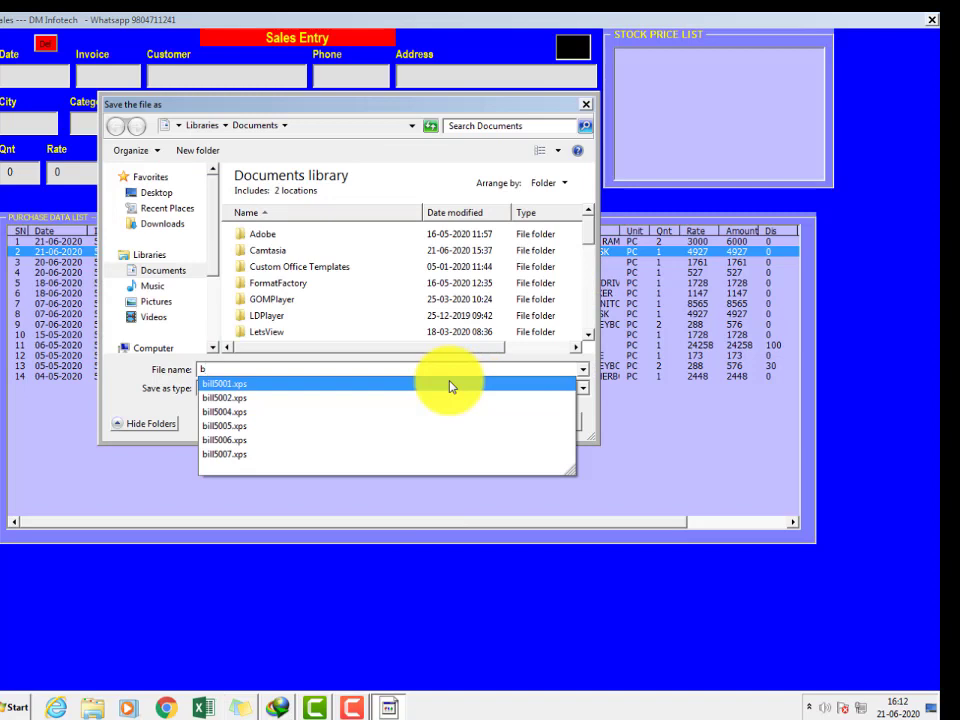
type("ill5008")
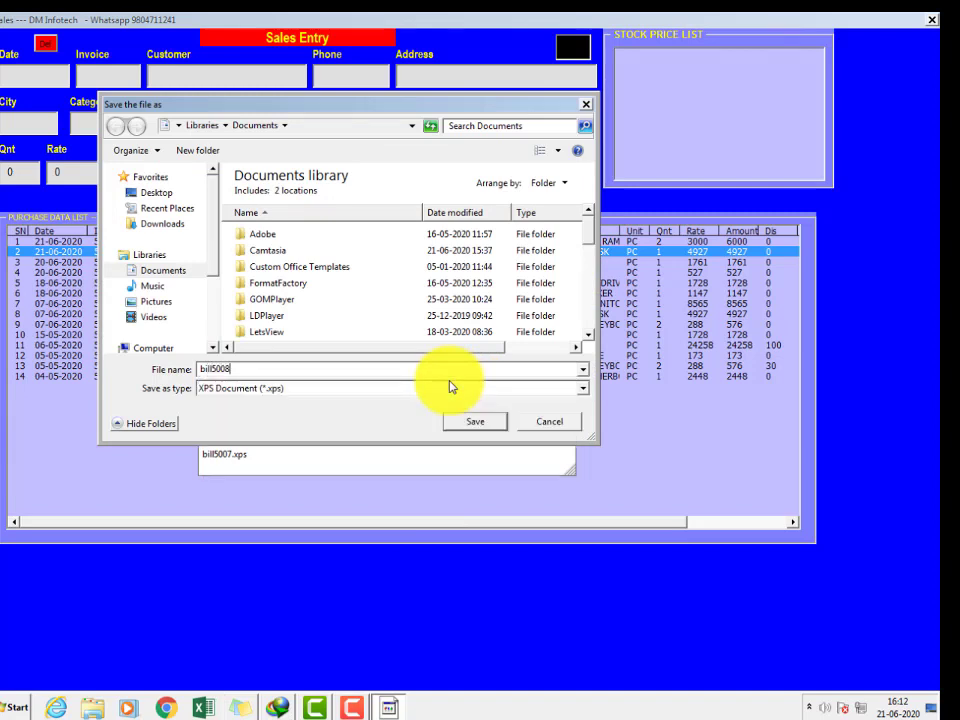
left_click(480, 425)
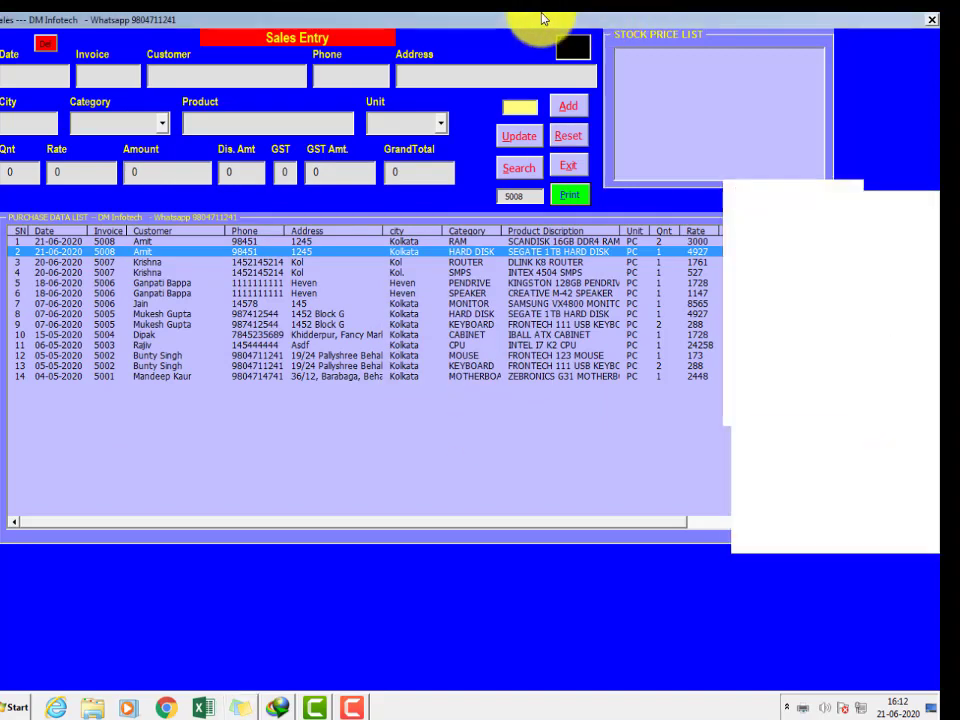
left_click(561, 165)
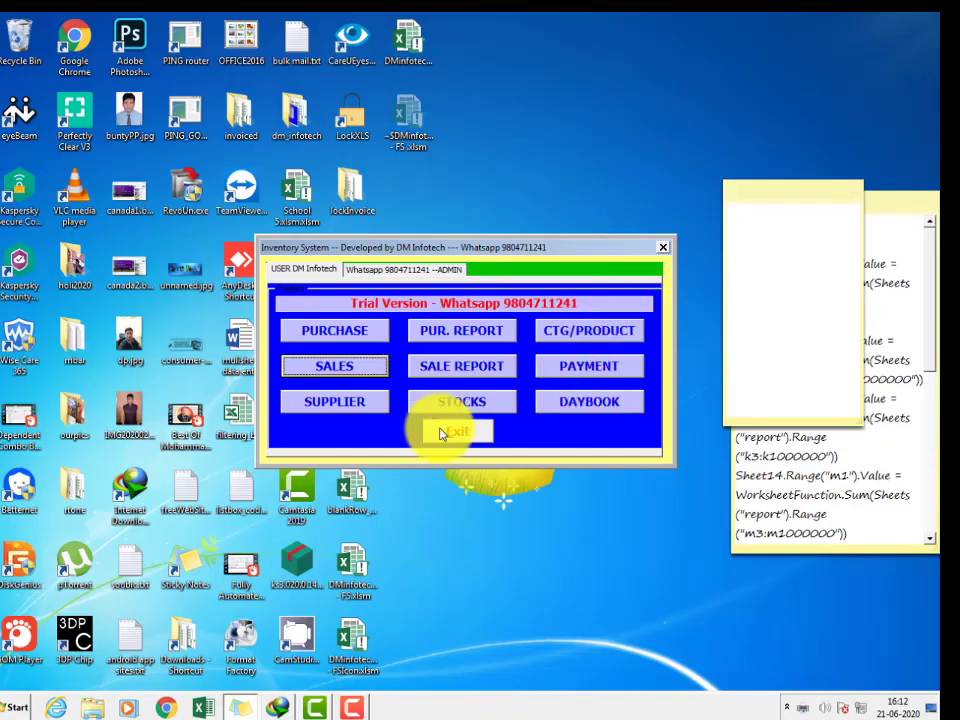
Step: Open the supplier records, load SATYAM COMPUTER, update its record and leave the form
left_click(352, 406)
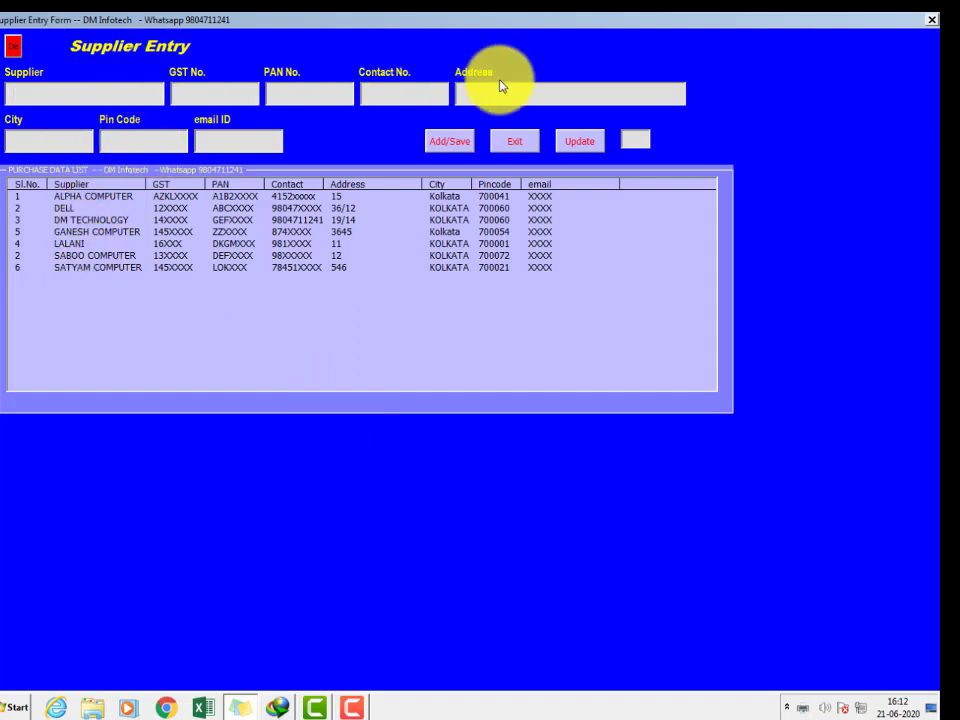
left_click(110, 141)
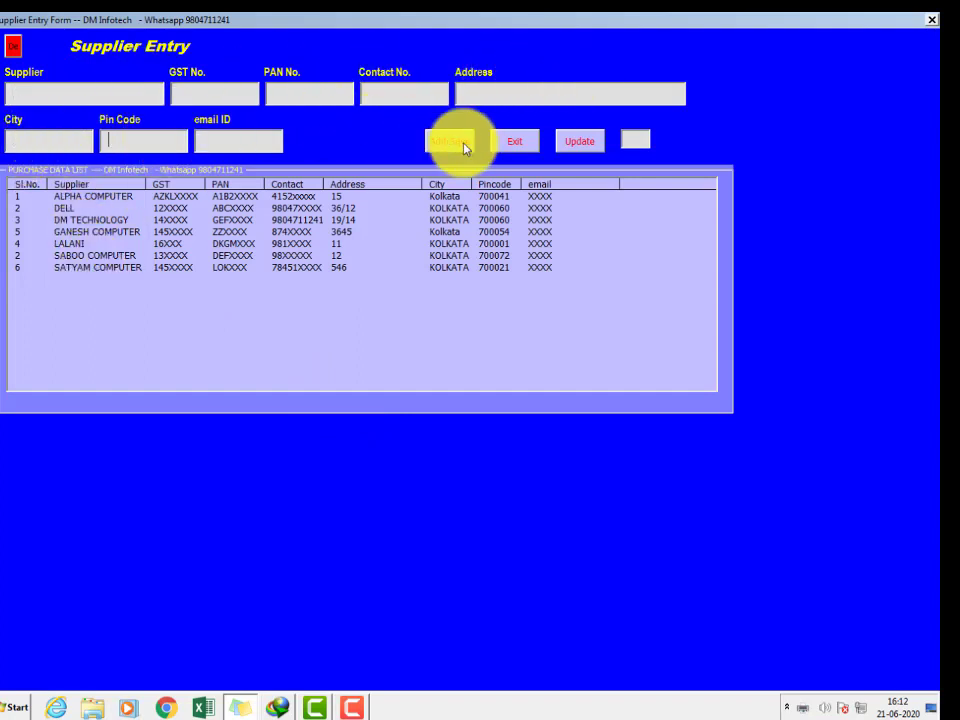
left_click(101, 268)
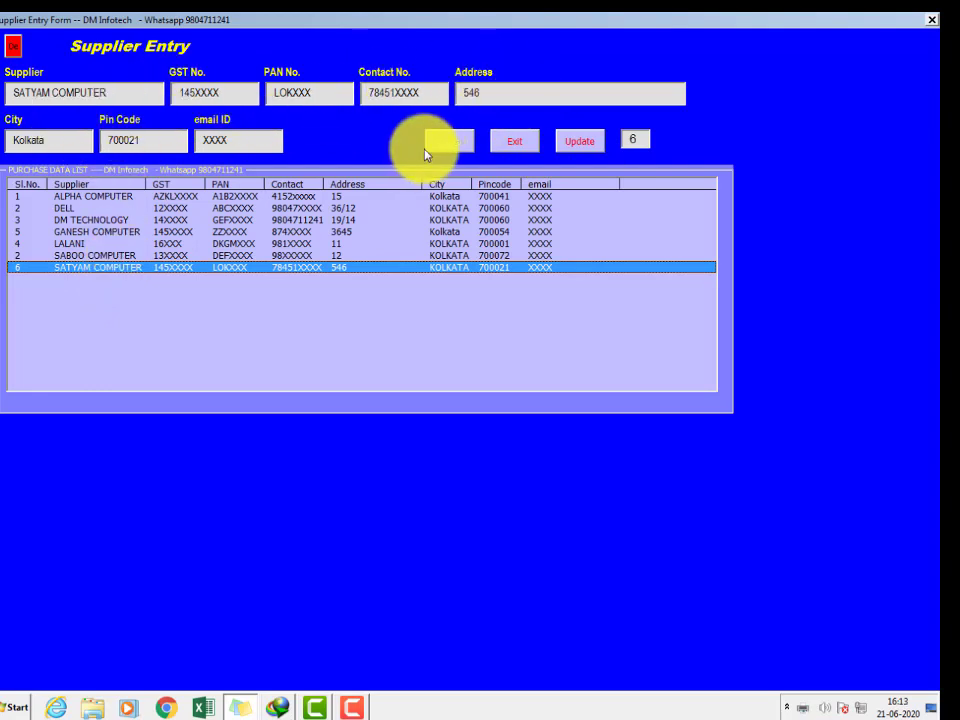
left_click(596, 146)
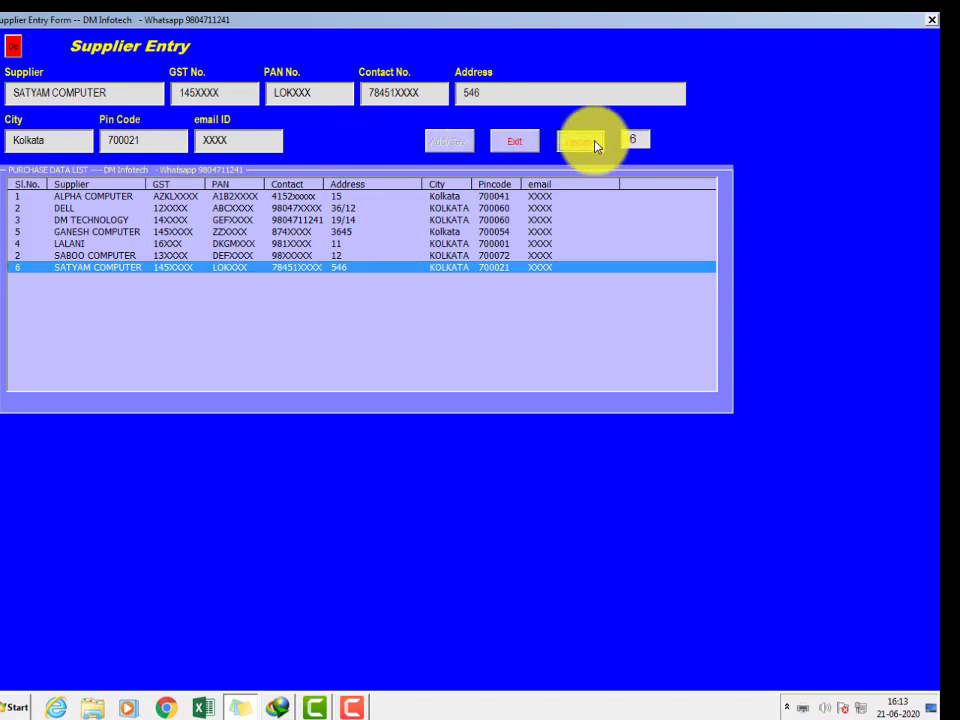
left_click(512, 404)
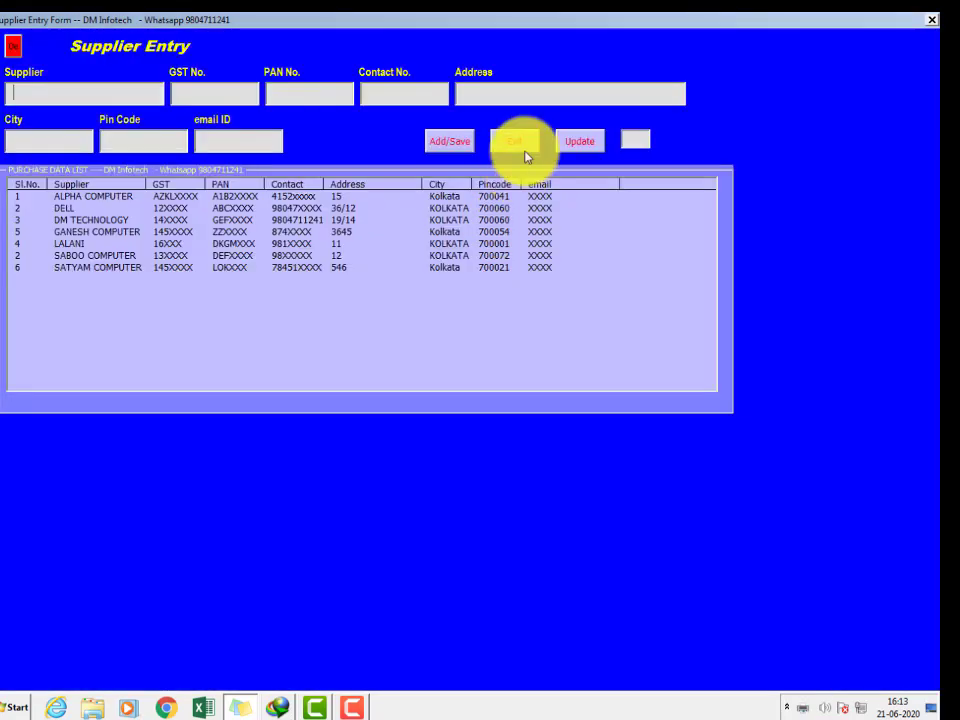
left_click(522, 146)
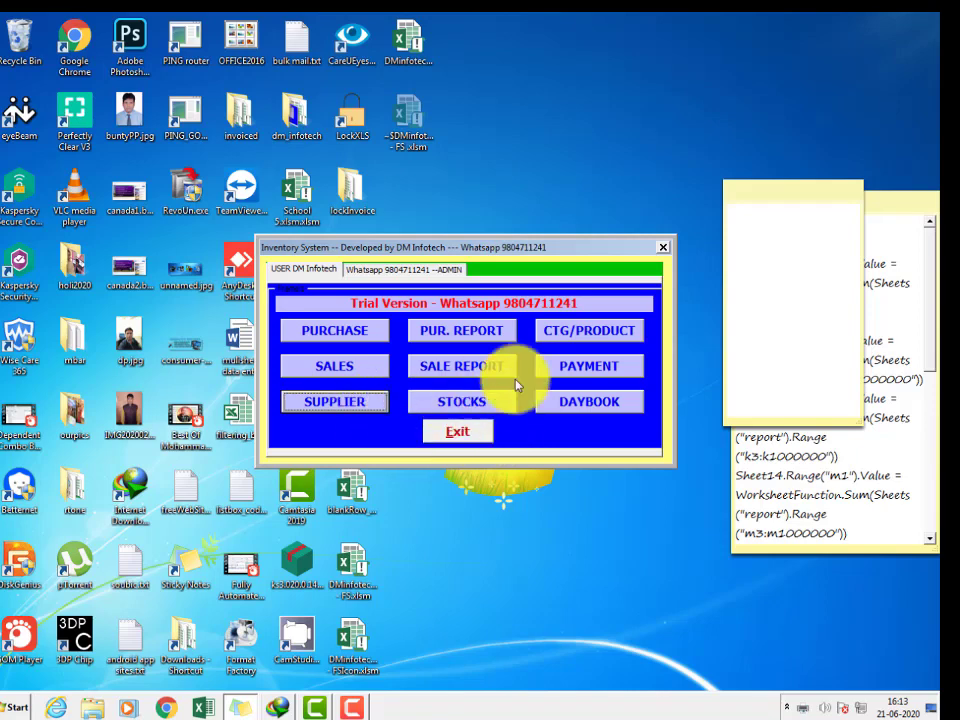
Step: Open the purchase report and search the purchase records by category
left_click(460, 333)
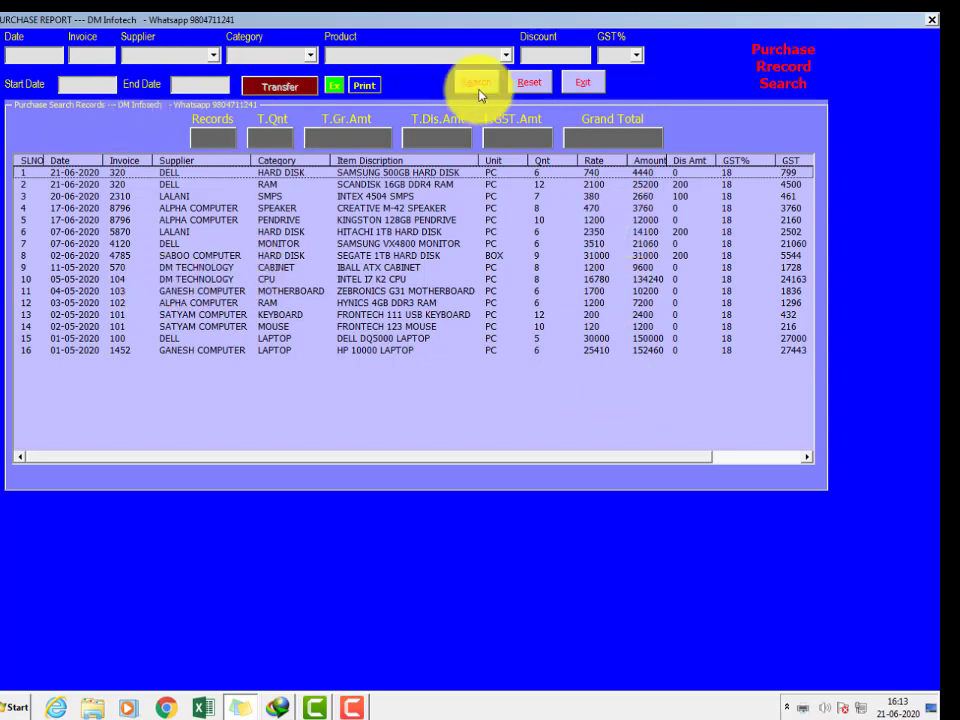
left_click(311, 56)
left_click(250, 83)
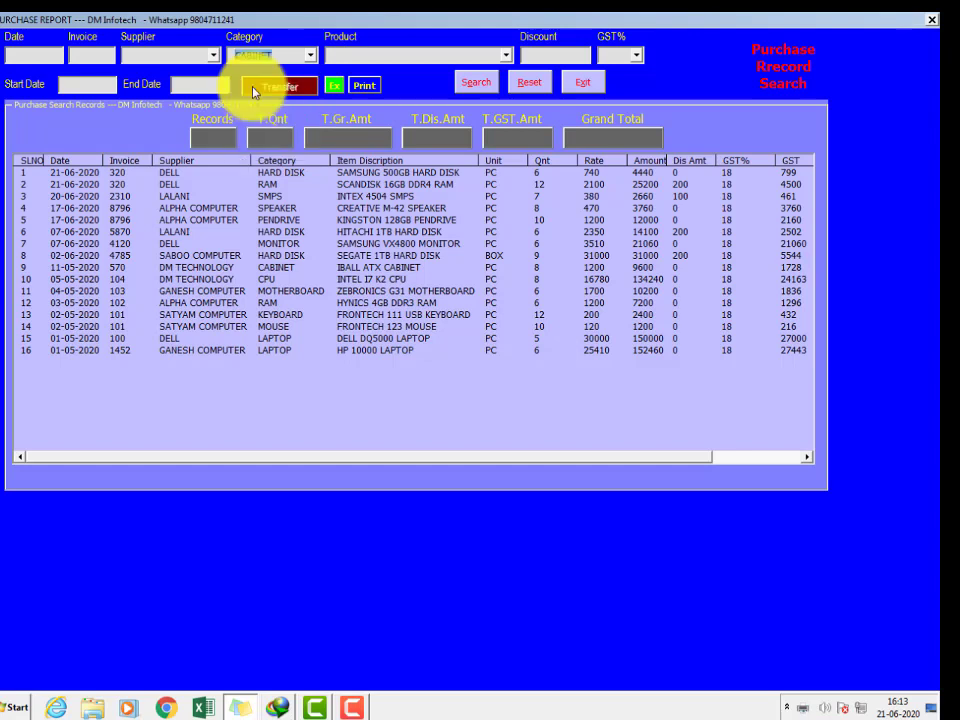
left_click(479, 82)
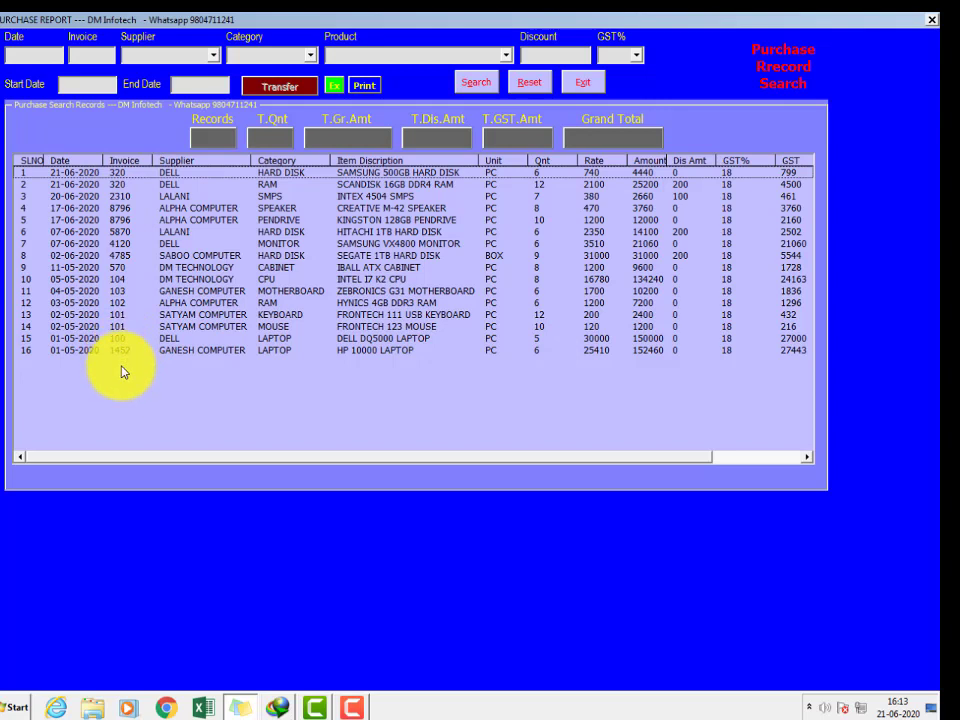
Step: Find the GANESH COMPUTER purchase by invoice 1452, transfer it to the payment records and leave the purchase report
left_click(205, 352)
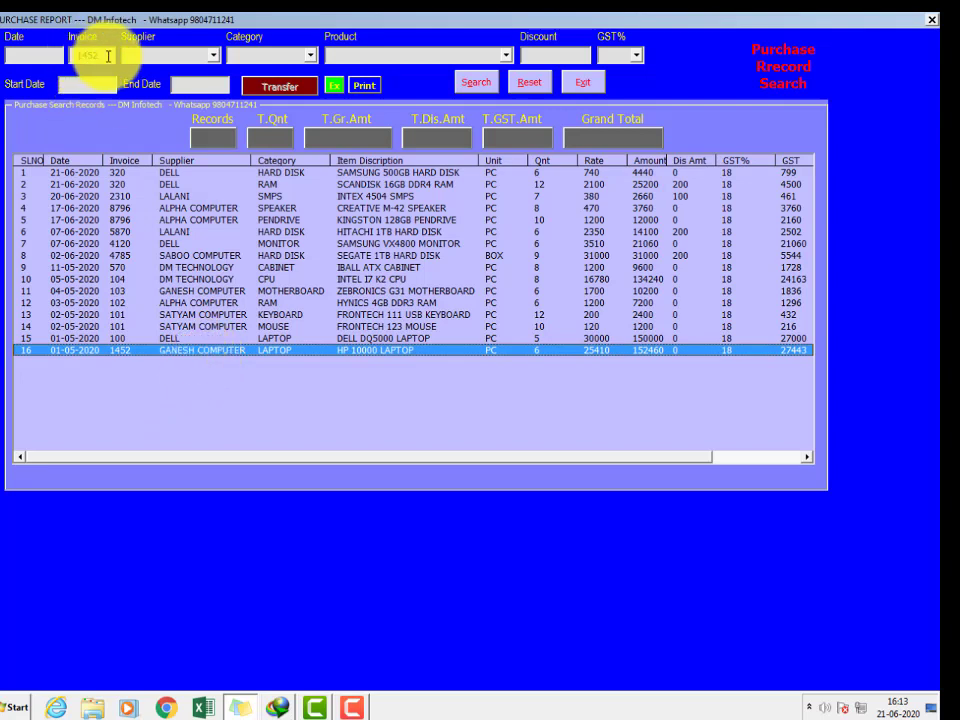
left_click_drag(108, 55, 0, 70)
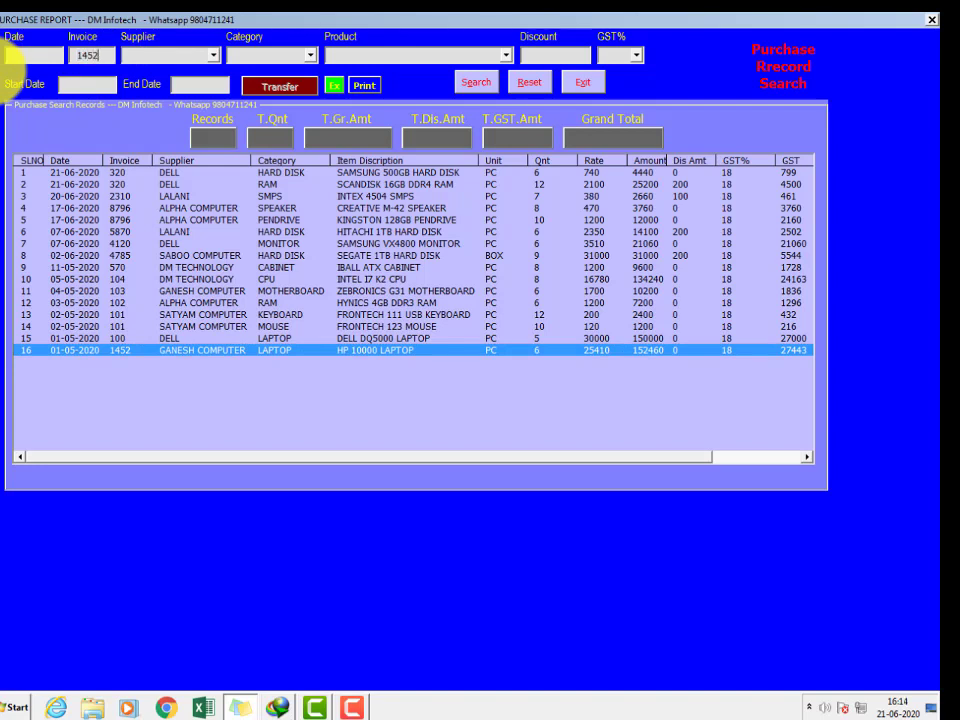
left_click(478, 83)
left_click(107, 176)
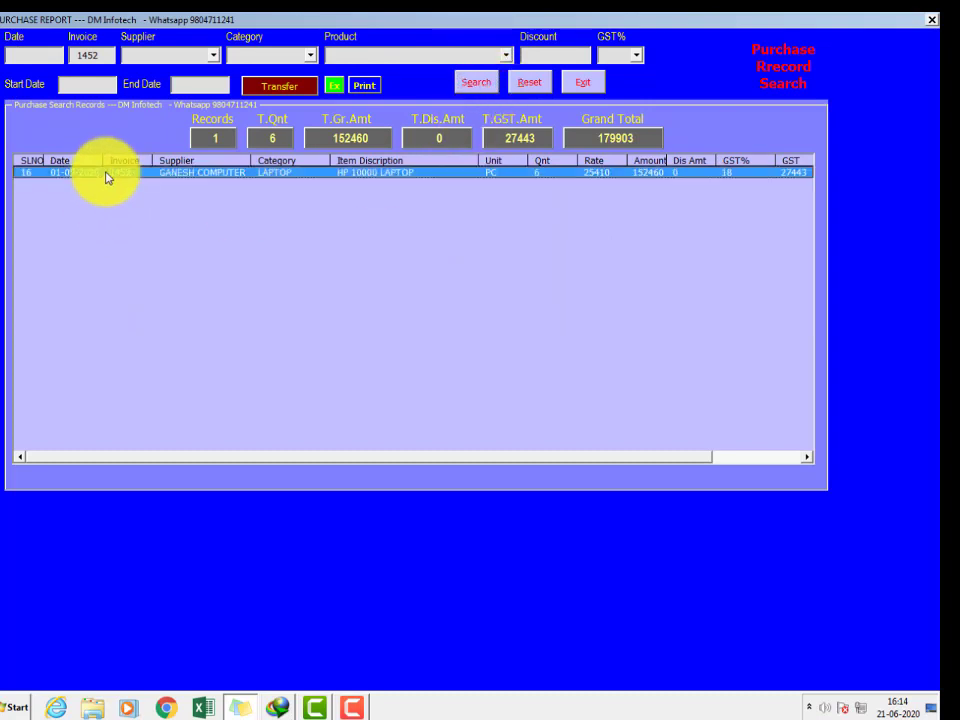
left_click(283, 87)
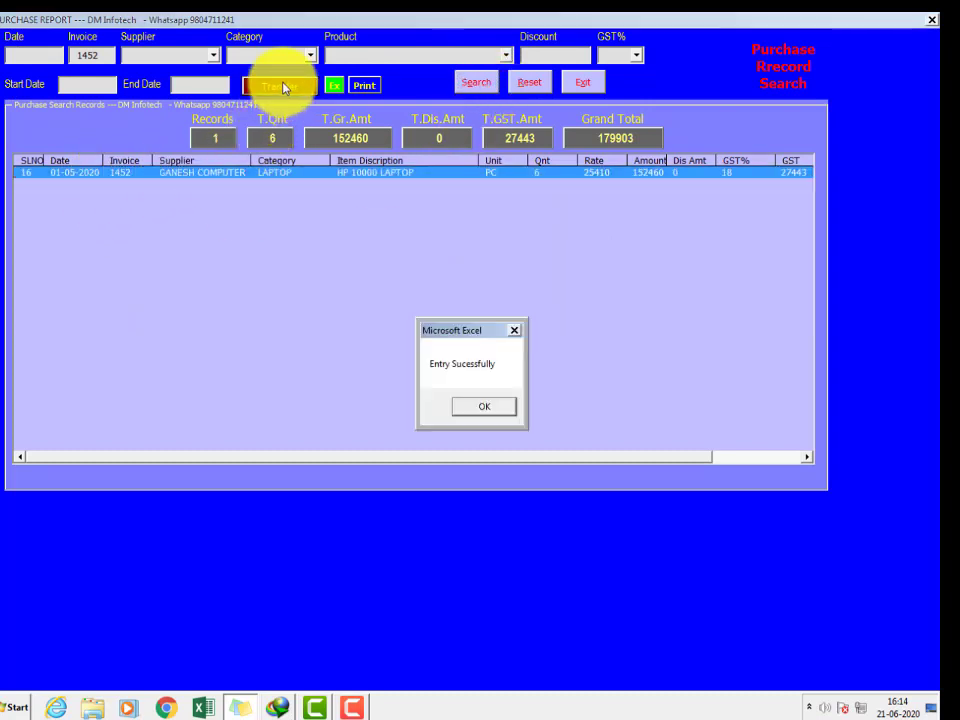
left_click(481, 407)
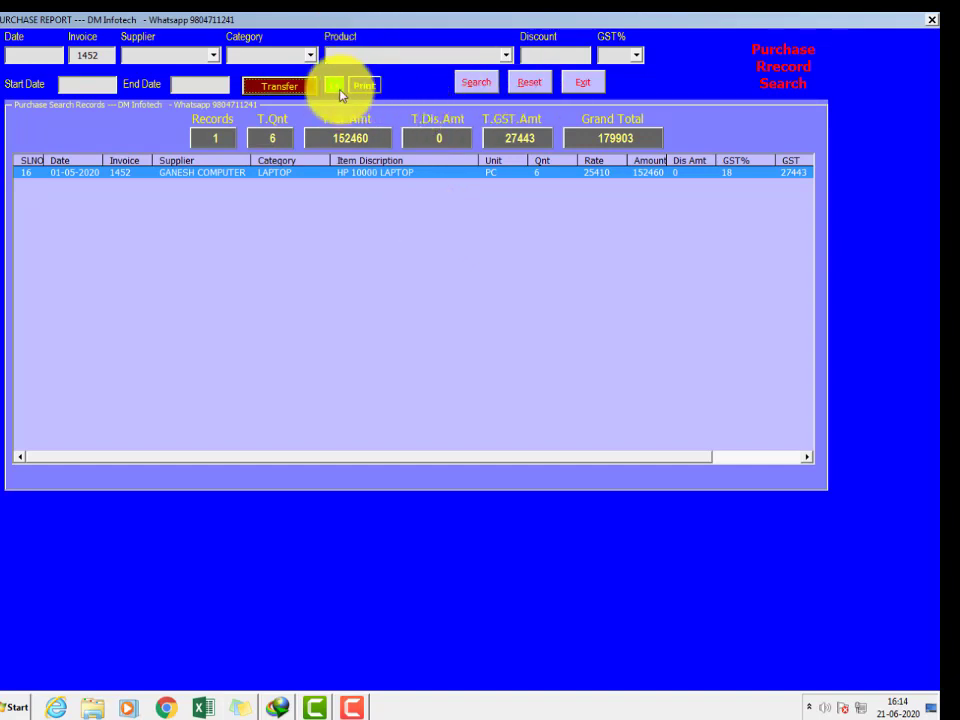
left_click(585, 84)
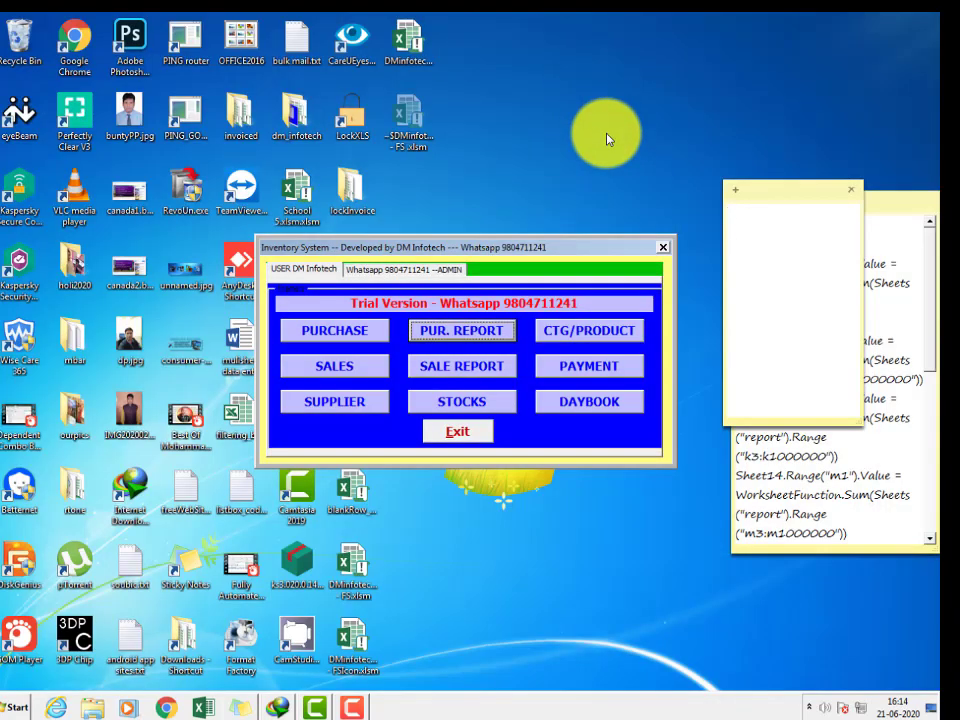
Step: Open the payments form and load the transferred GANESH COMPUTER invoice 1452
left_click(590, 377)
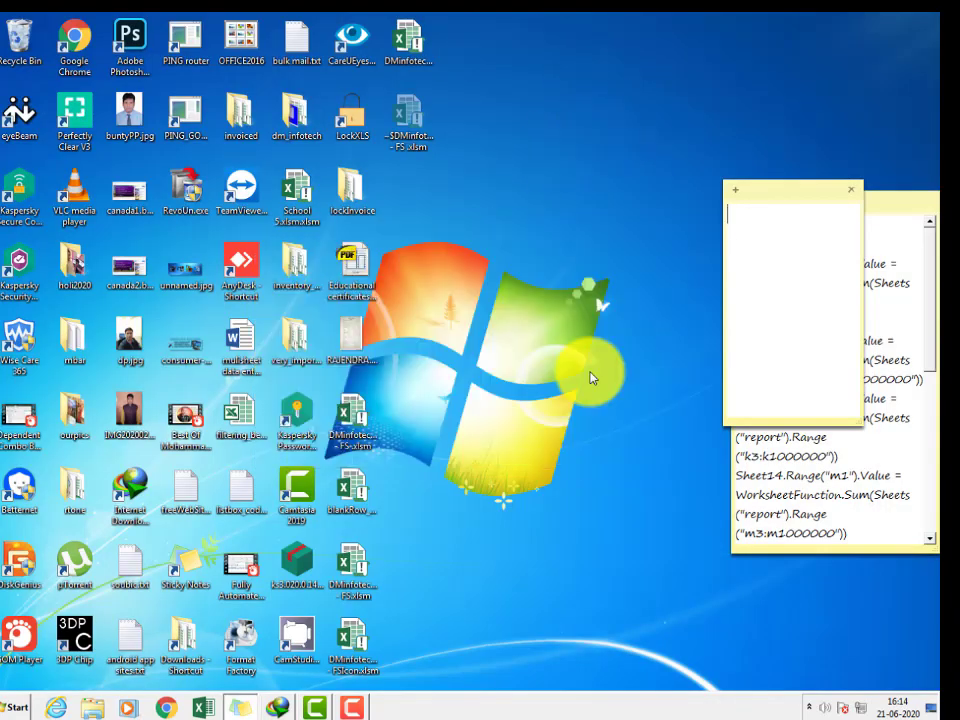
left_click(171, 234)
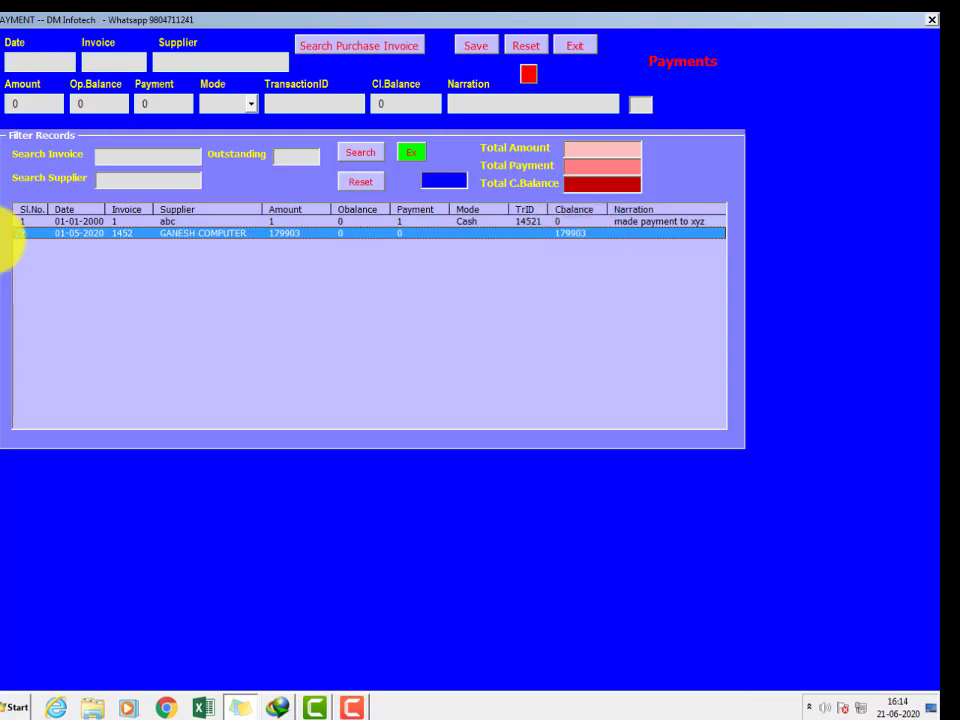
double_click(86, 236)
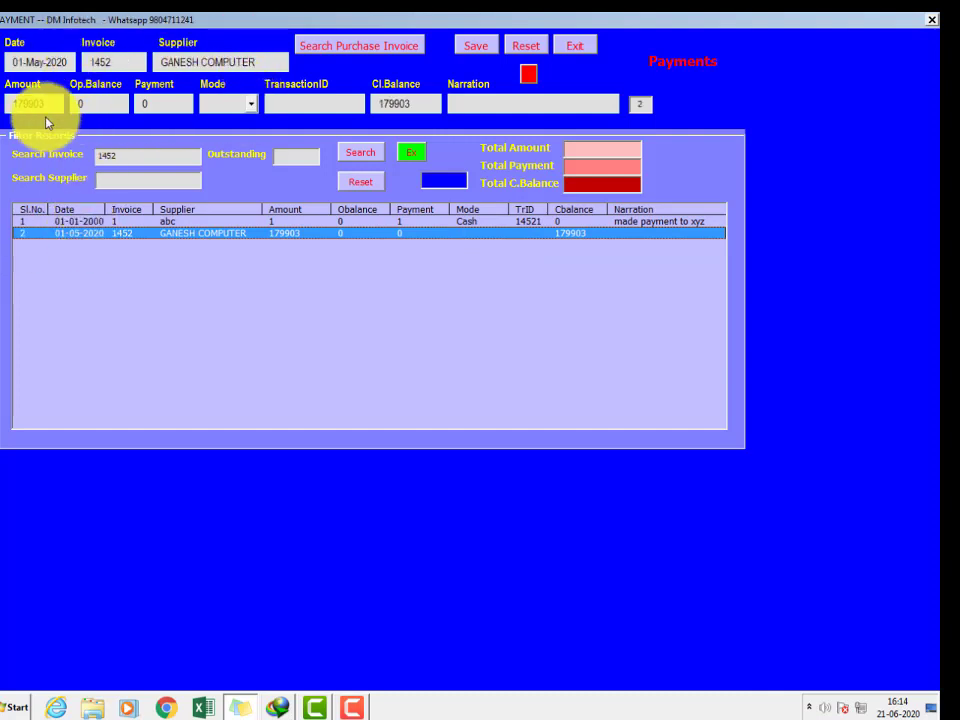
Step: Record a payment of 100000 by Cheque for invoice 1452, with transaction ID 14523 and narration "21-5-2020,", and save it
left_click(145, 104)
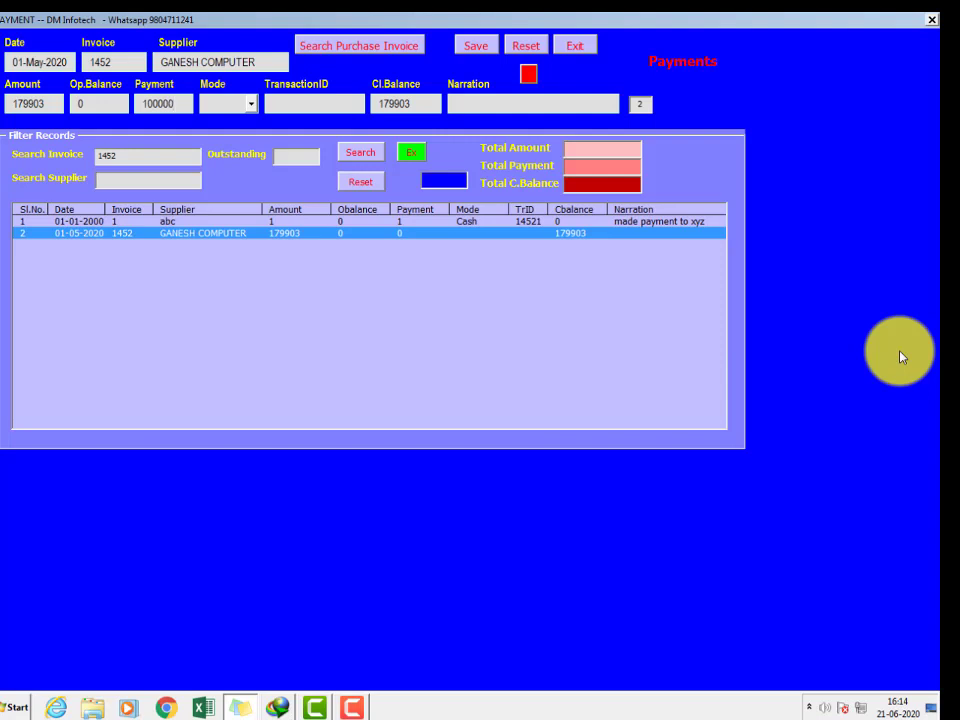
left_click(253, 105)
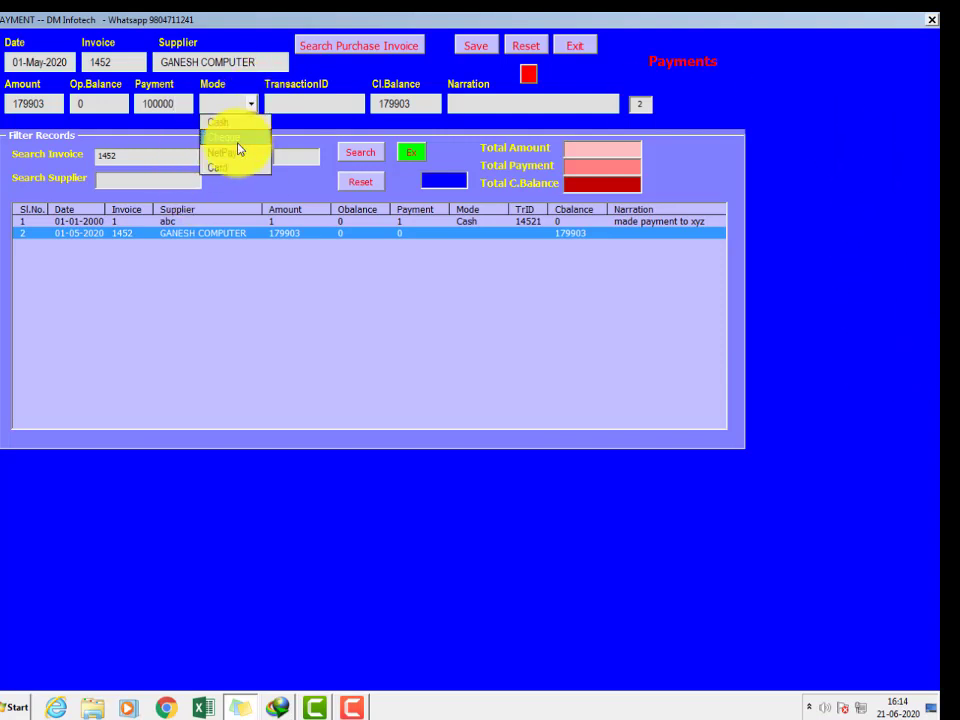
left_click(238, 138)
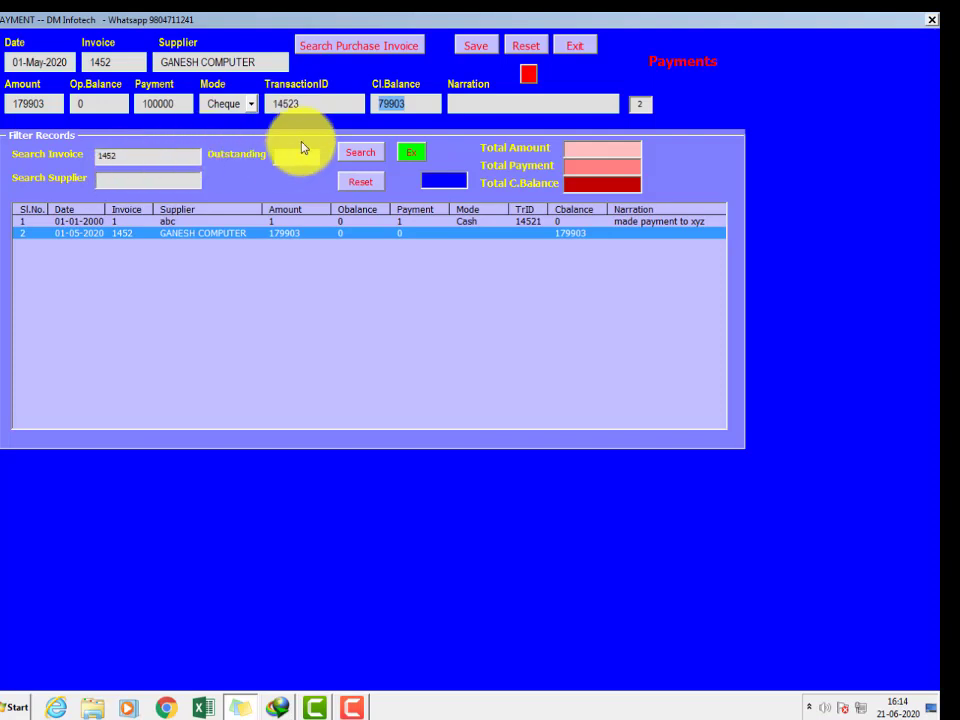
left_click(416, 100)
left_click(467, 100)
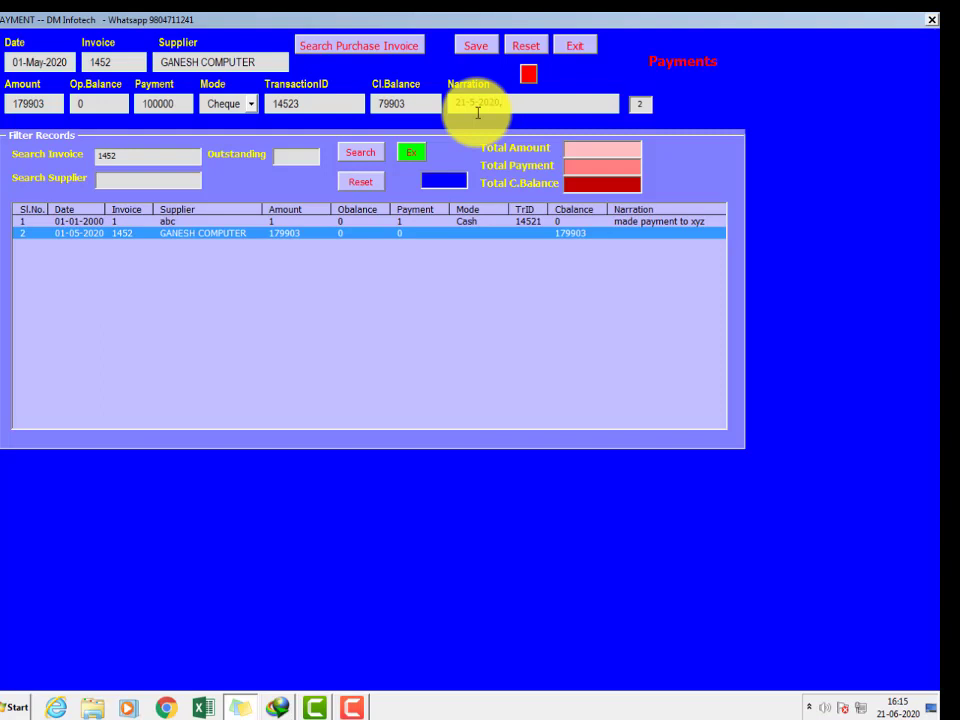
left_click(473, 48)
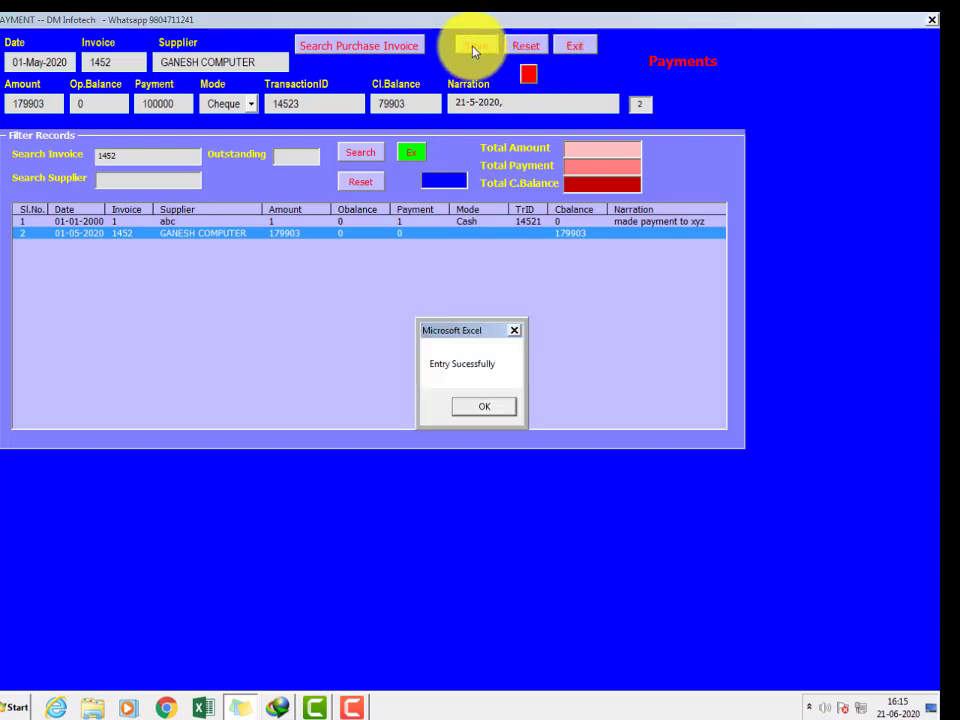
left_click(498, 413)
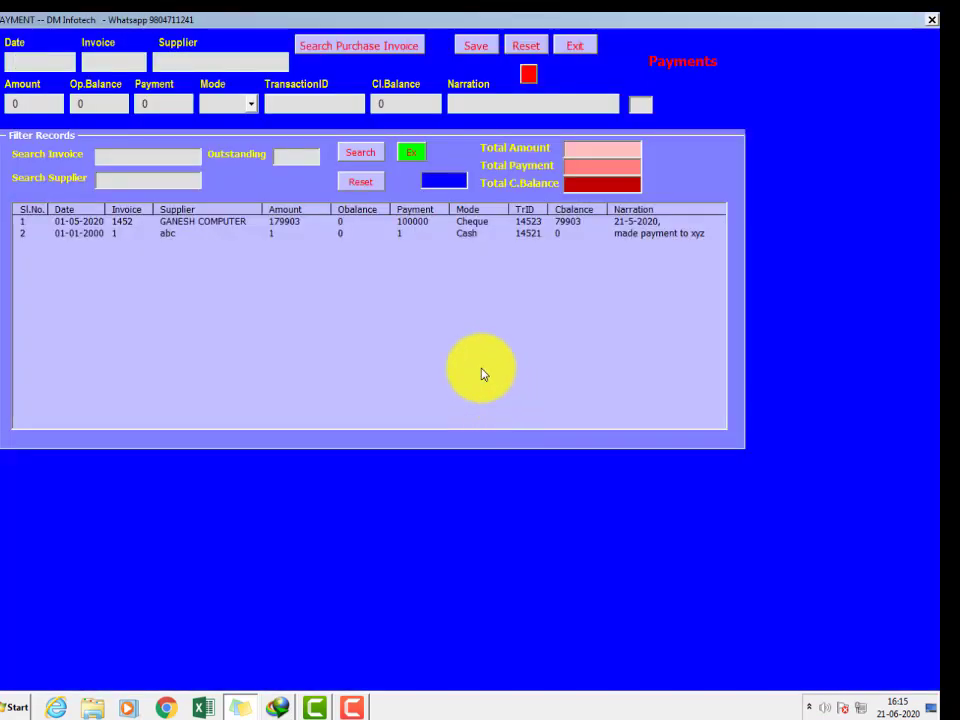
Step: Search all payment records without filters and examine the total amount, total payment and total closing balance
left_click(155, 236)
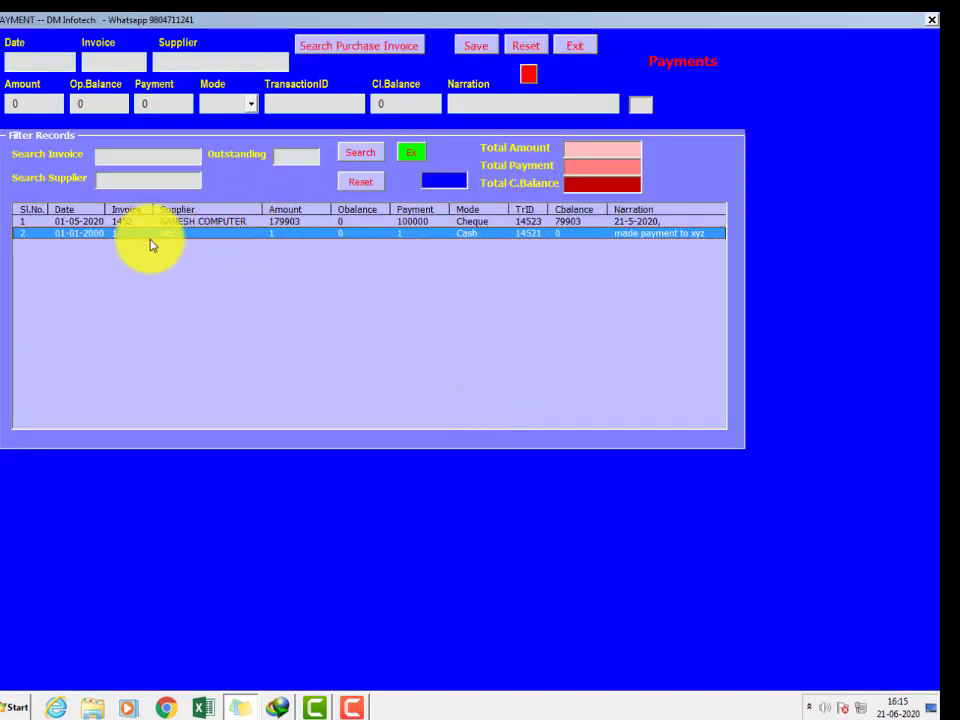
left_click(352, 152)
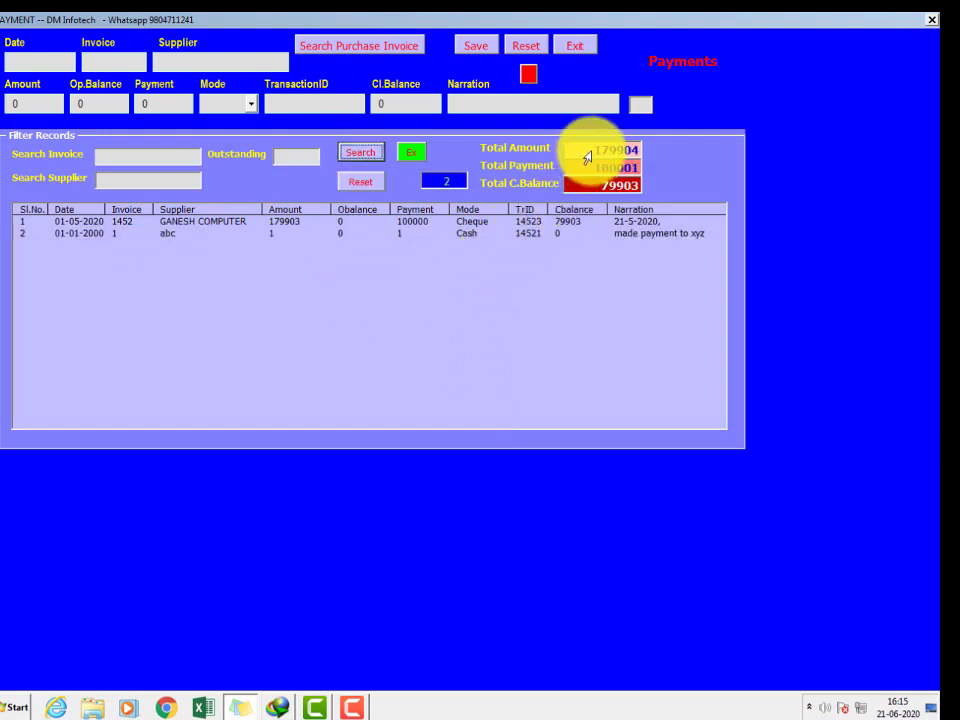
left_click_drag(603, 186, 642, 191)
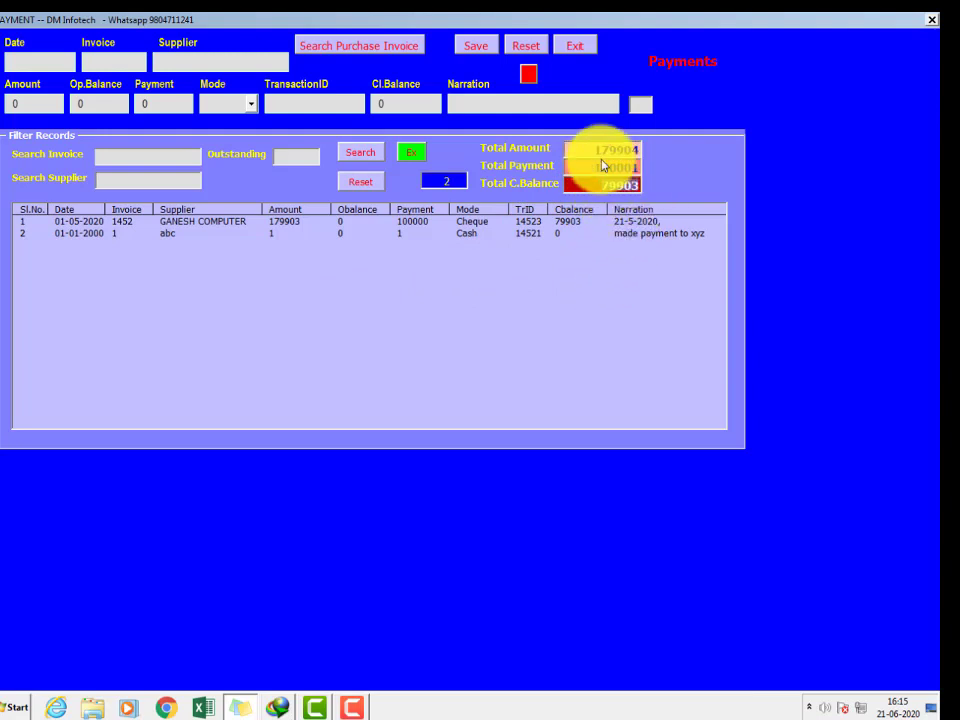
left_click_drag(574, 150, 642, 168)
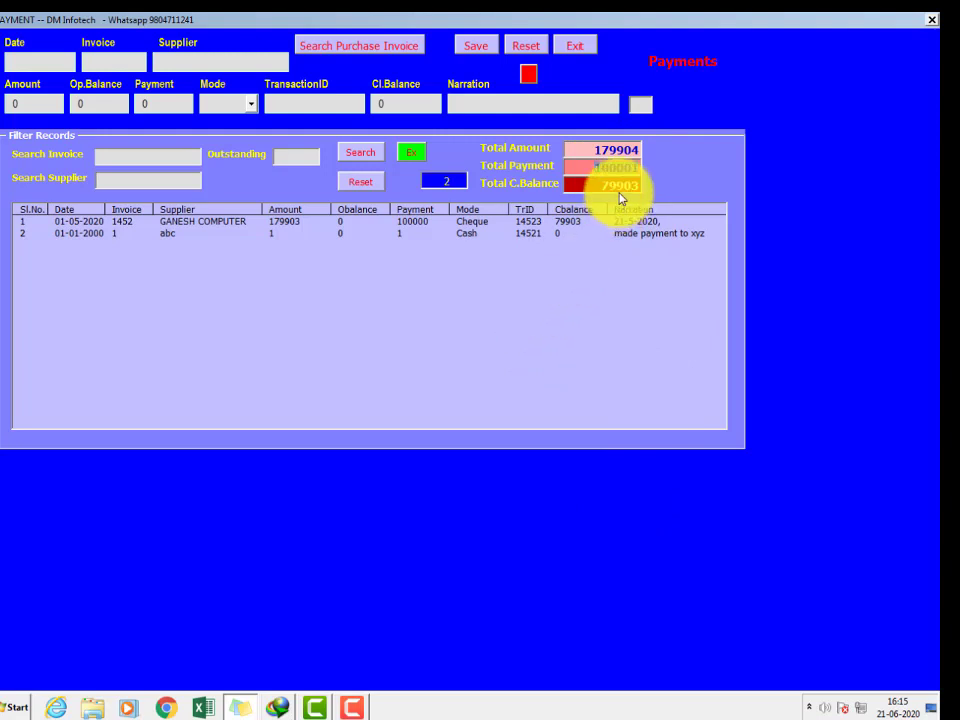
left_click_drag(603, 184, 641, 184)
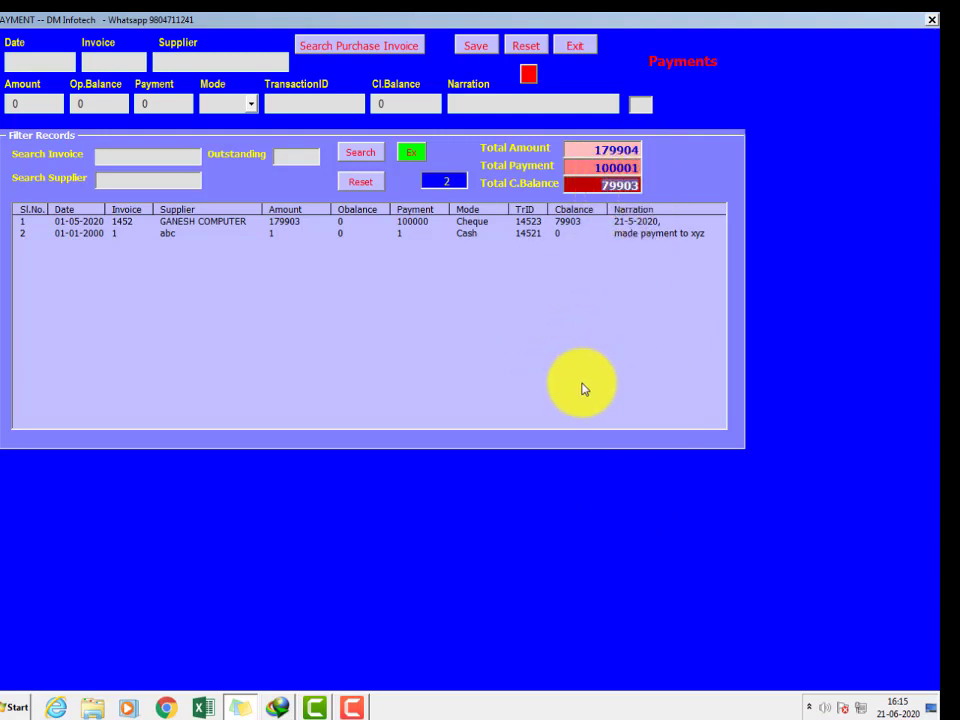
left_click(416, 223)
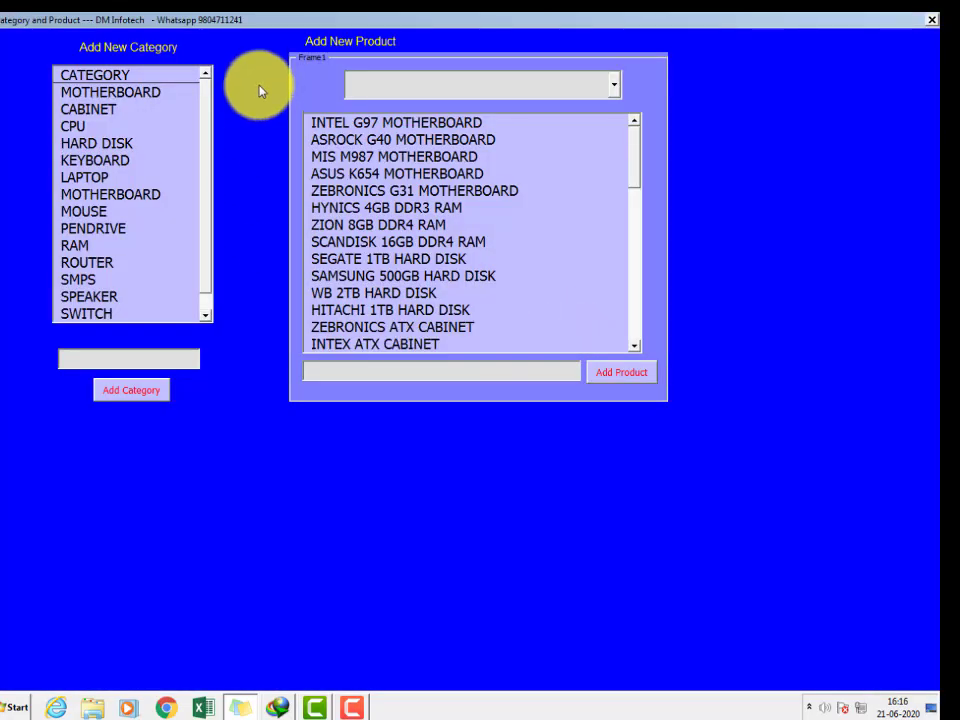
Step: Add a new category named Mobile to the category list
left_click(104, 87)
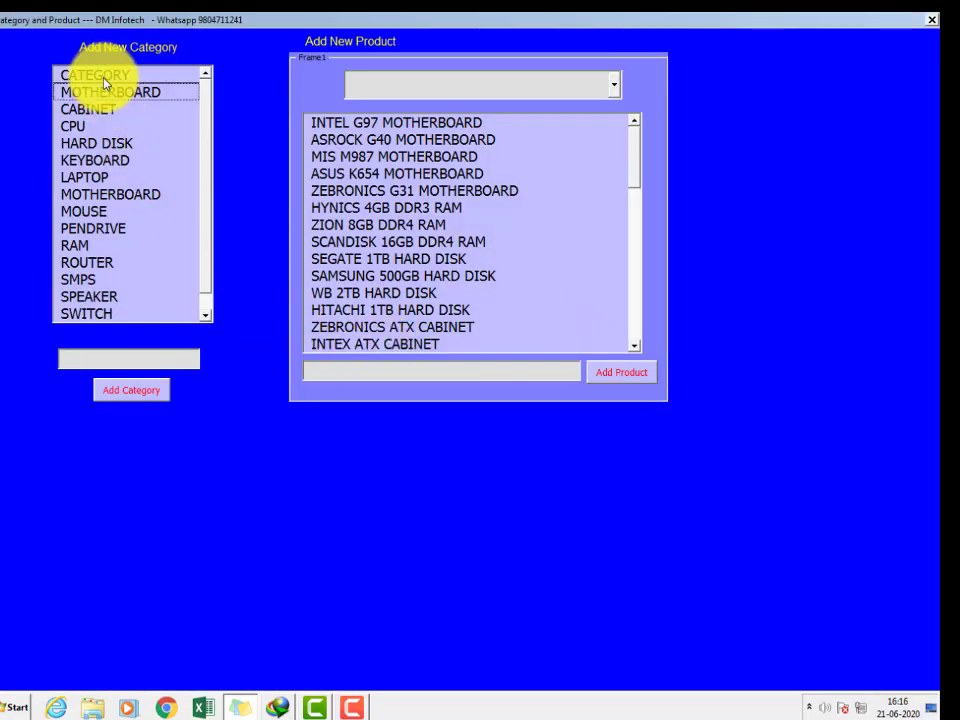
scroll(200, 235, "down", 1)
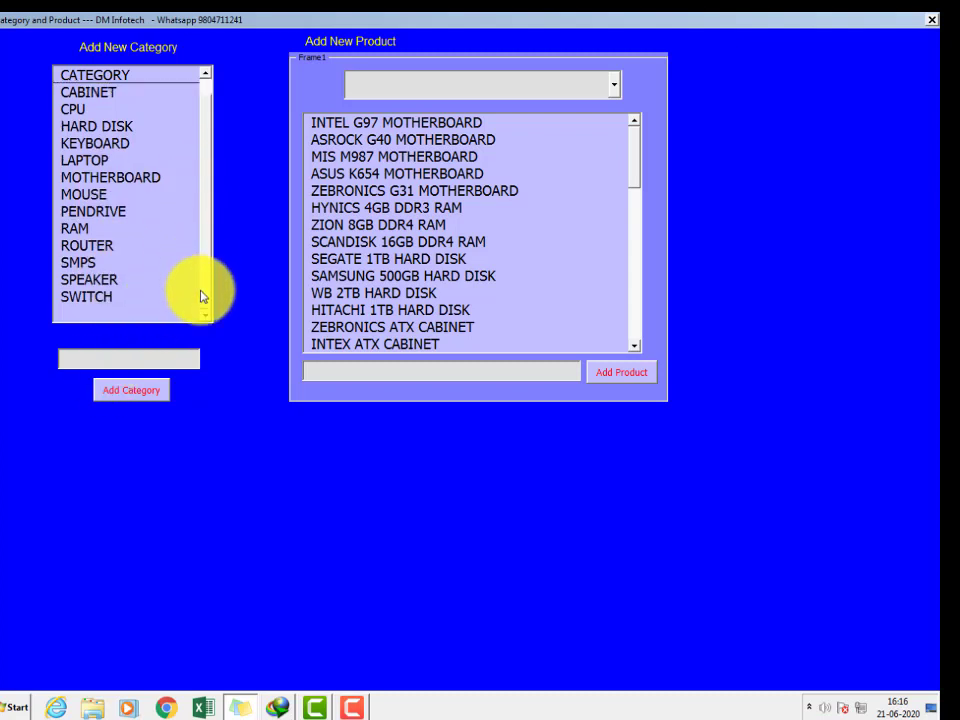
left_click(81, 312)
left_click(117, 362)
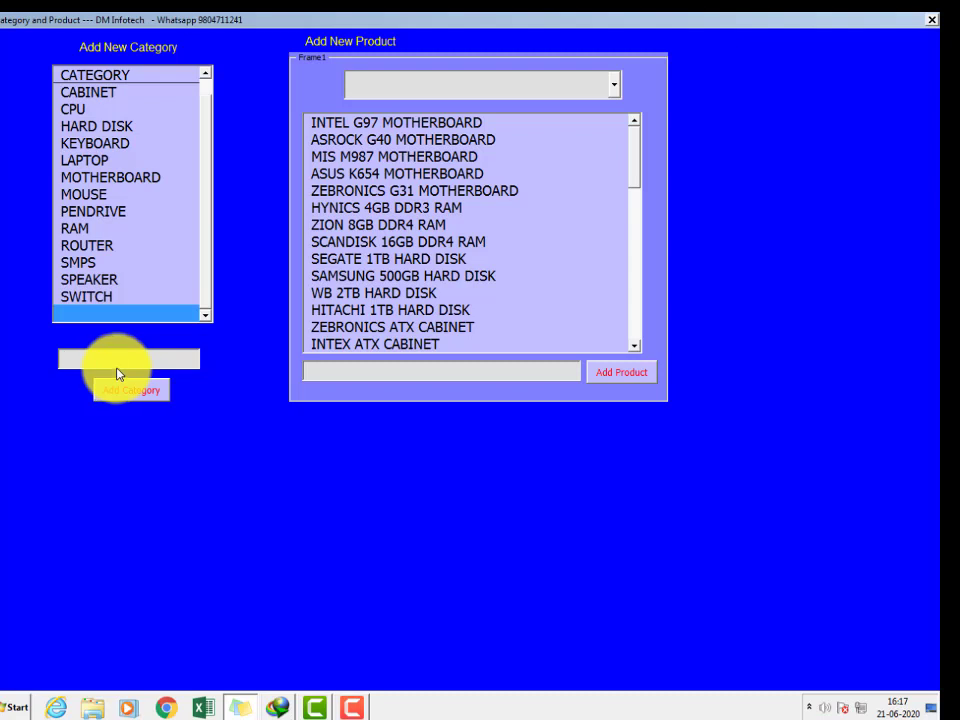
type("M")
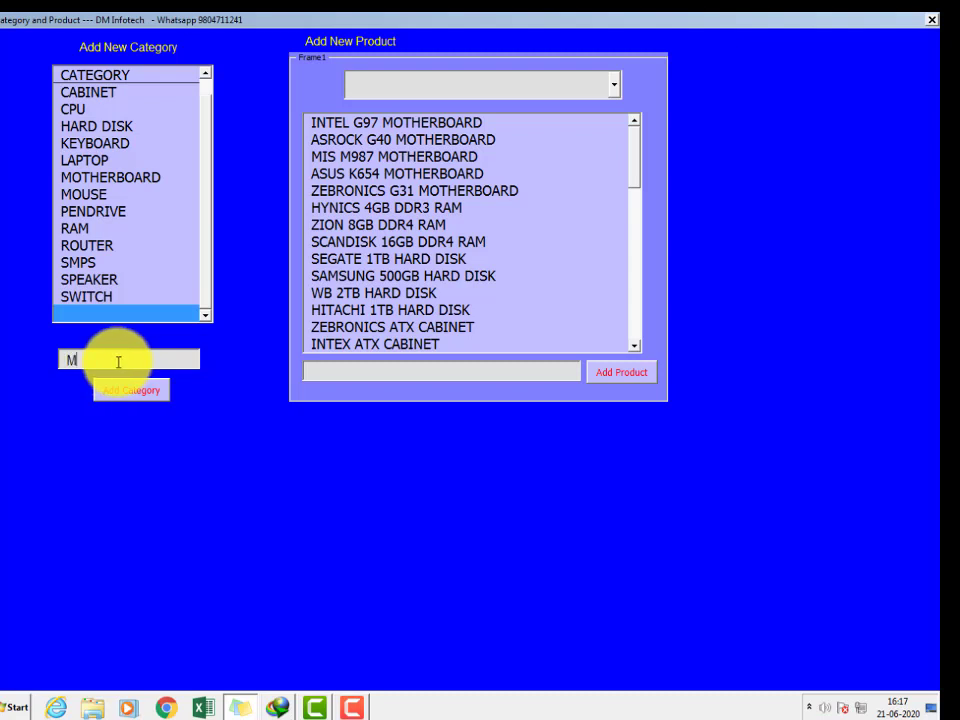
type("obile")
left_click(107, 390)
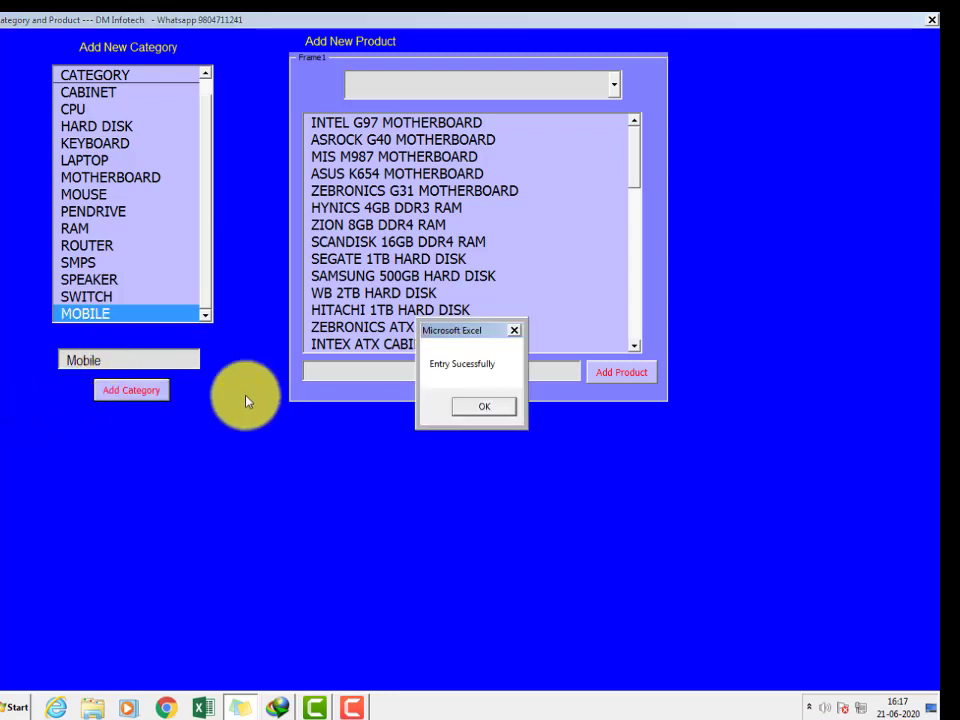
left_click(480, 405)
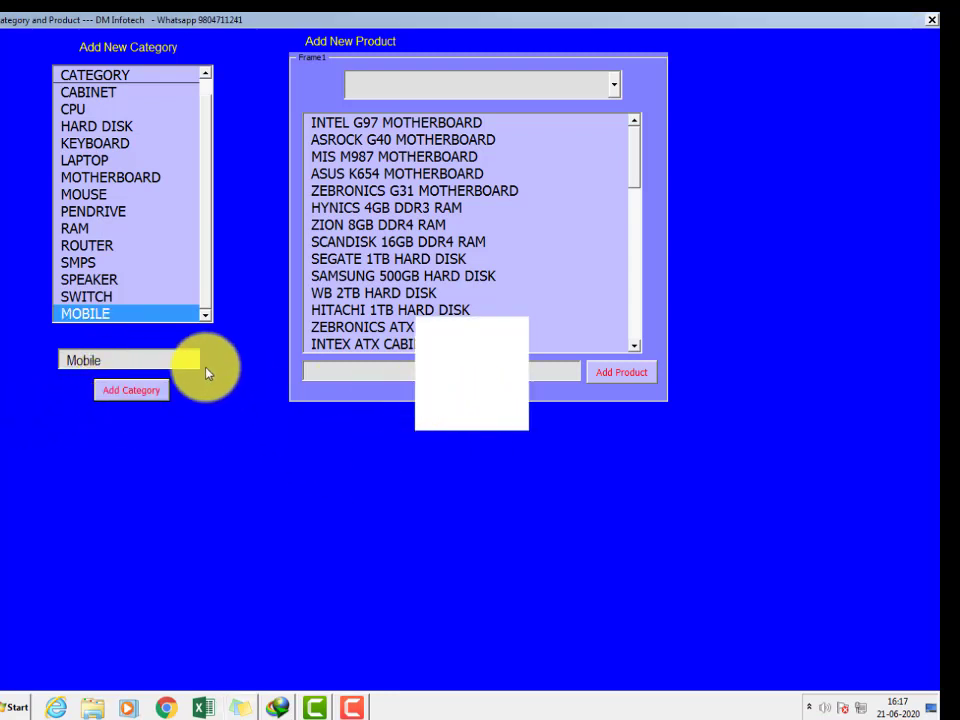
Step: Add the product Realme5 Mobile under the MOBILE category and check the end of the product list
left_click(378, 80)
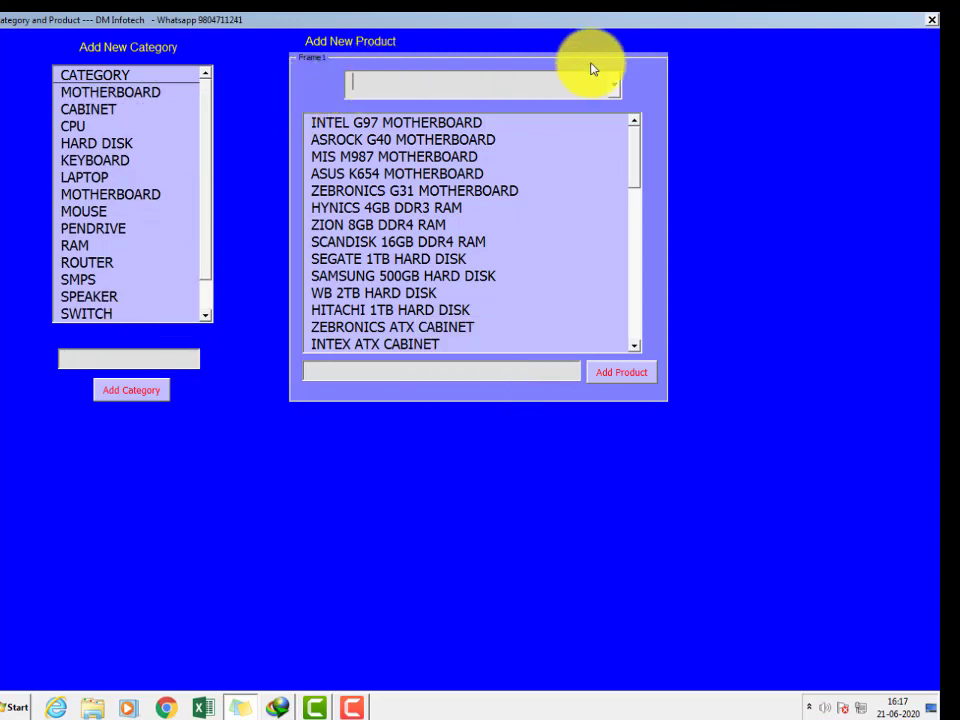
left_click(614, 85)
scroll(618, 124, "down", 3)
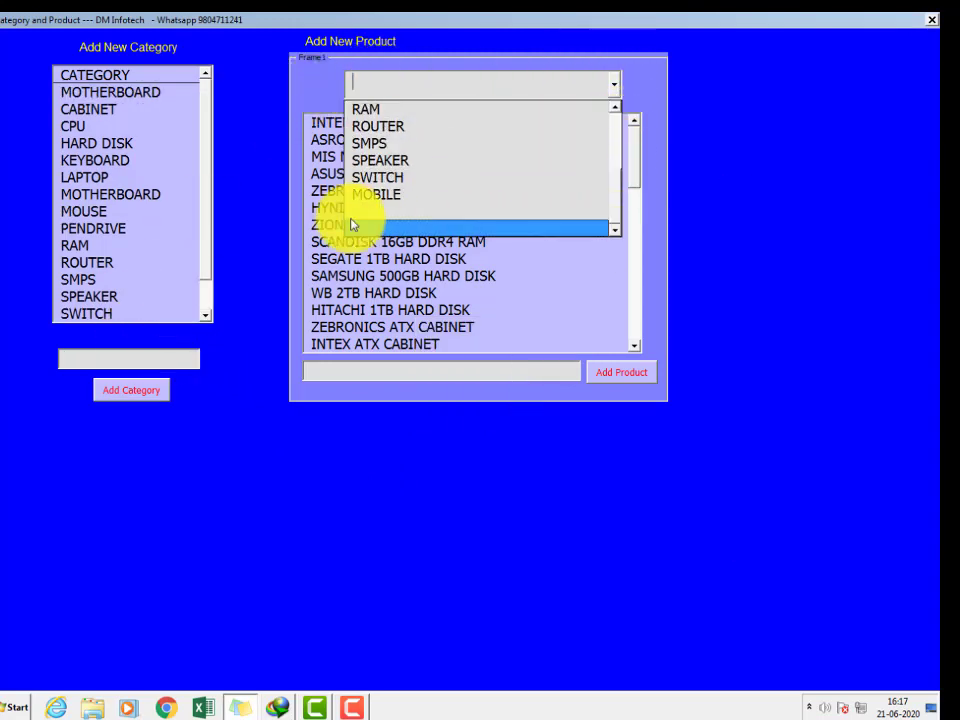
left_click(357, 194)
left_click(363, 372)
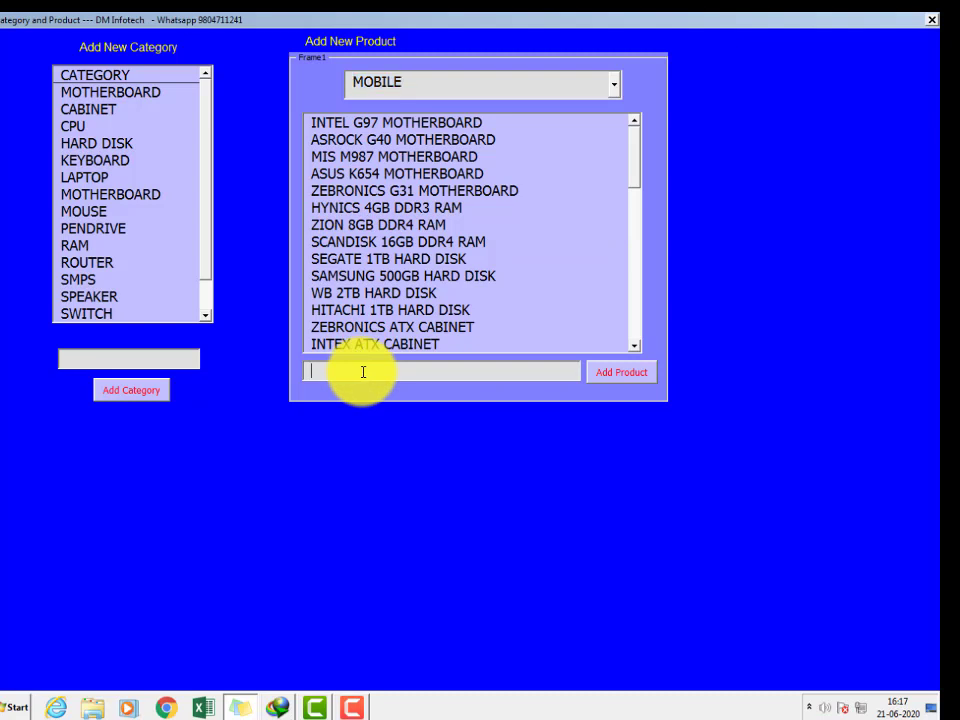
type("Realme5")
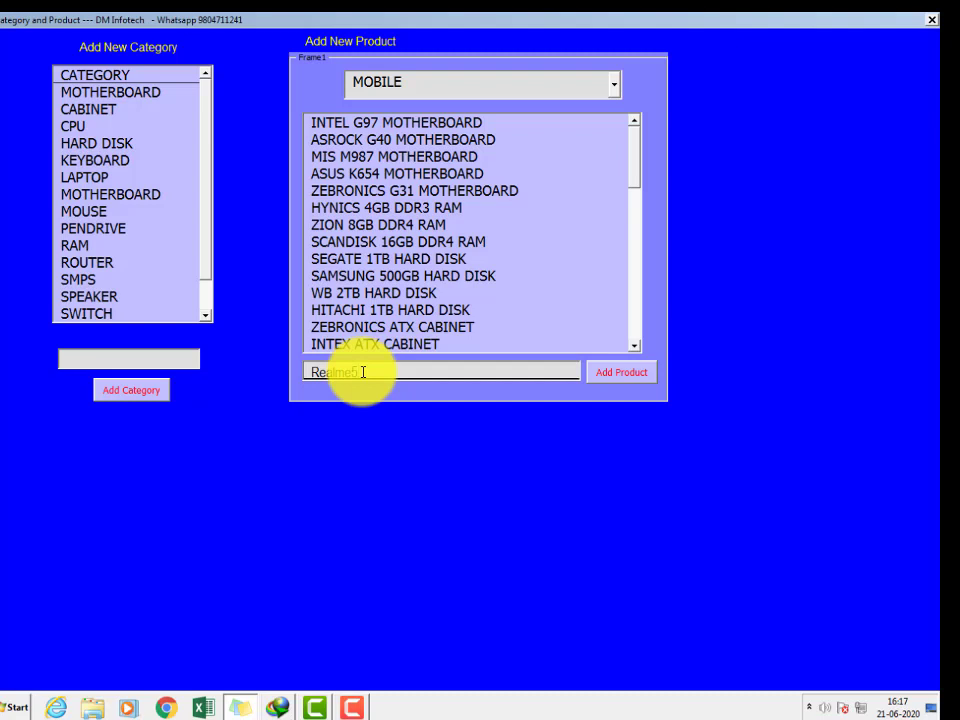
type("Pobl")
left_click(617, 376)
left_click(487, 405)
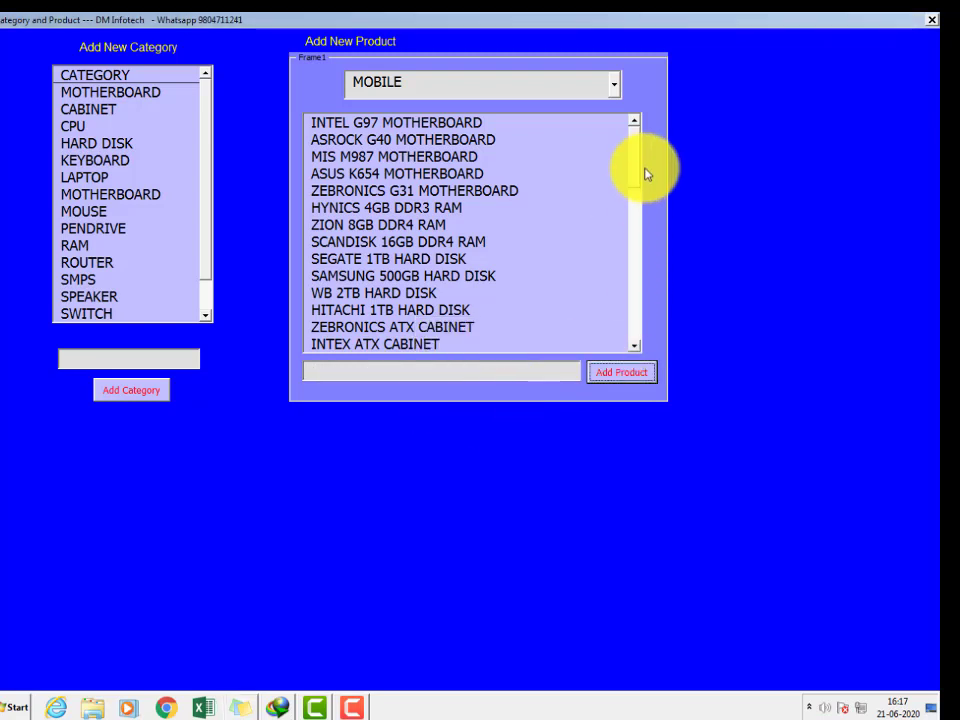
left_click_drag(634, 146, 647, 311)
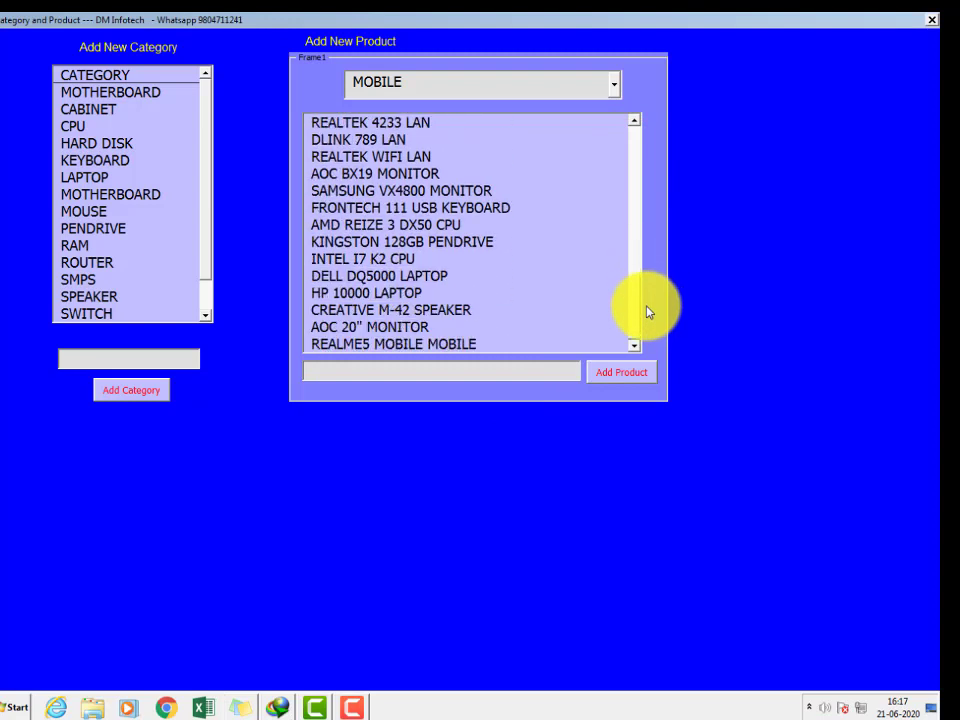
Step: Add the product Samsung A50 under the MOBILE category and leave the category and product form
left_click(440, 374)
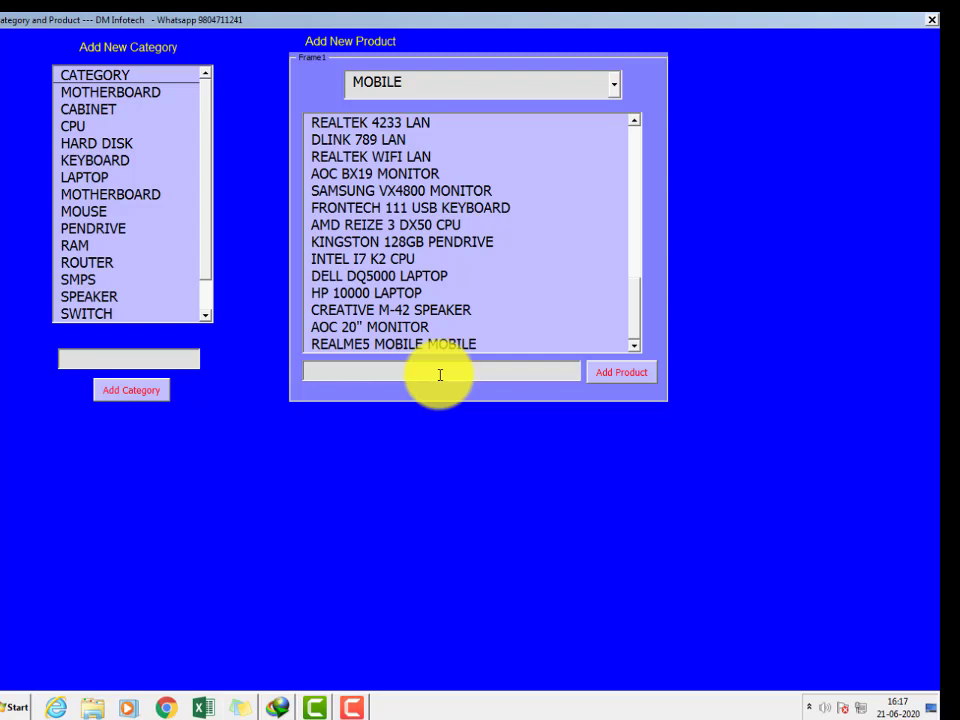
type("Sam")
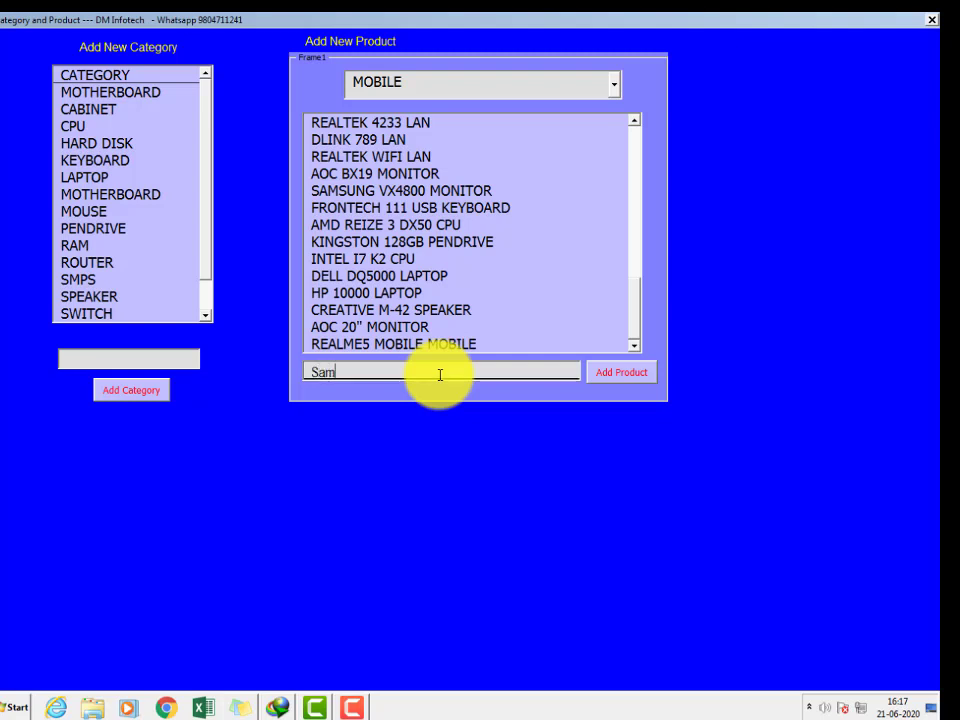
type("sung A")
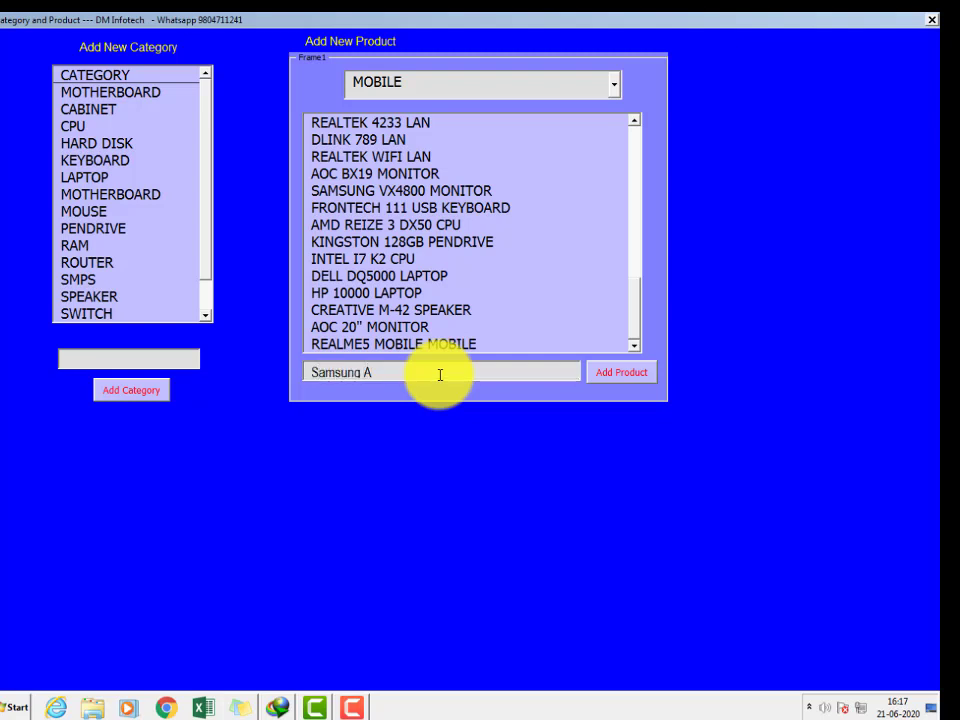
type("50")
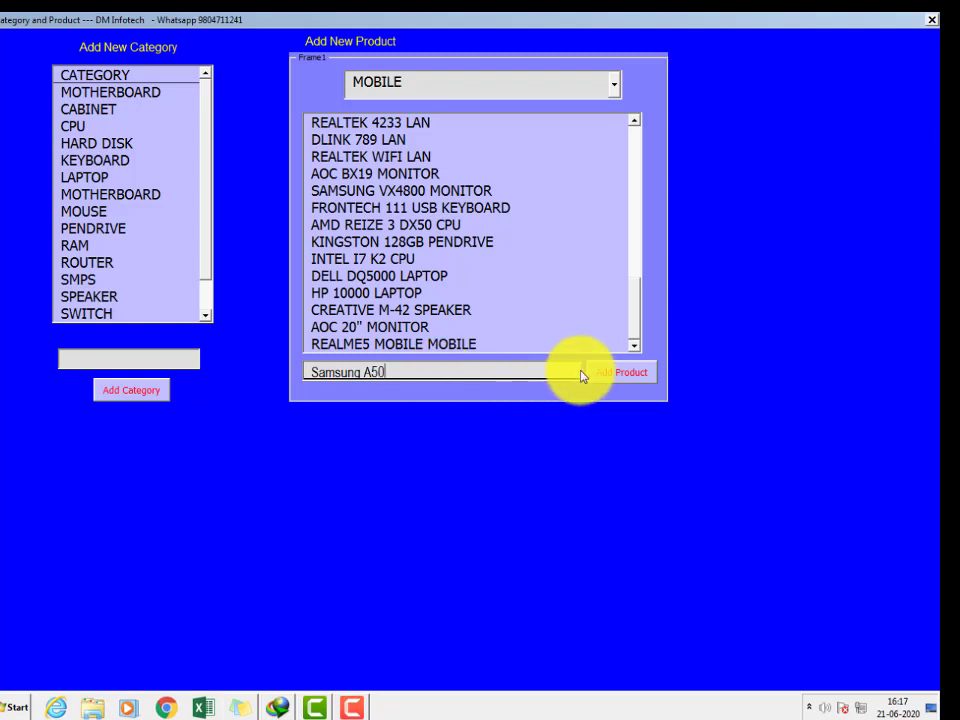
left_click(613, 375)
left_click(489, 407)
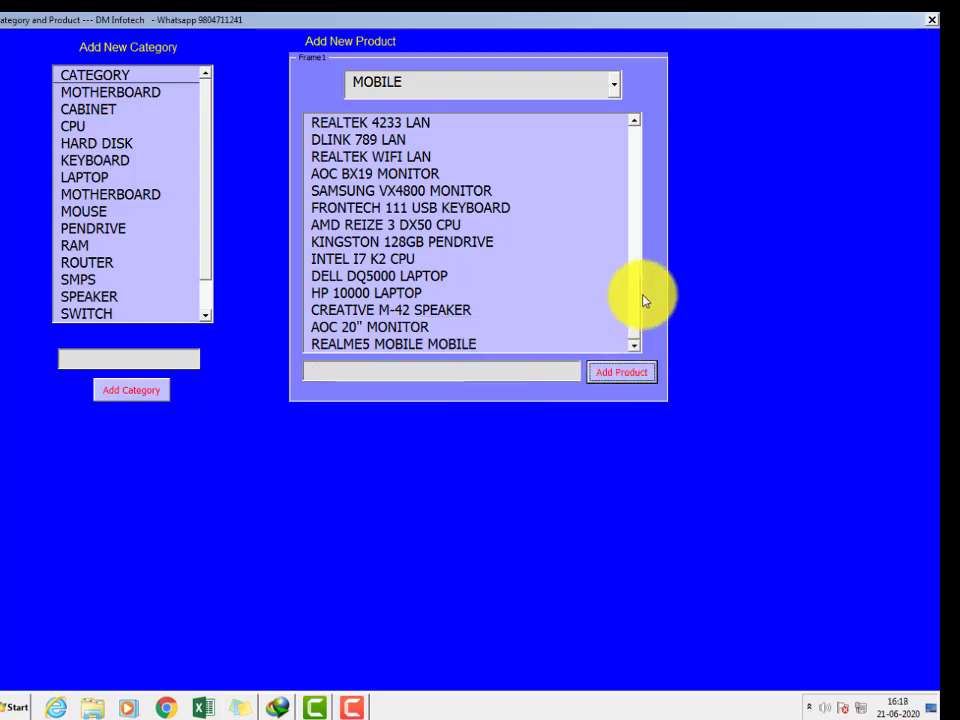
key("alt+F4")
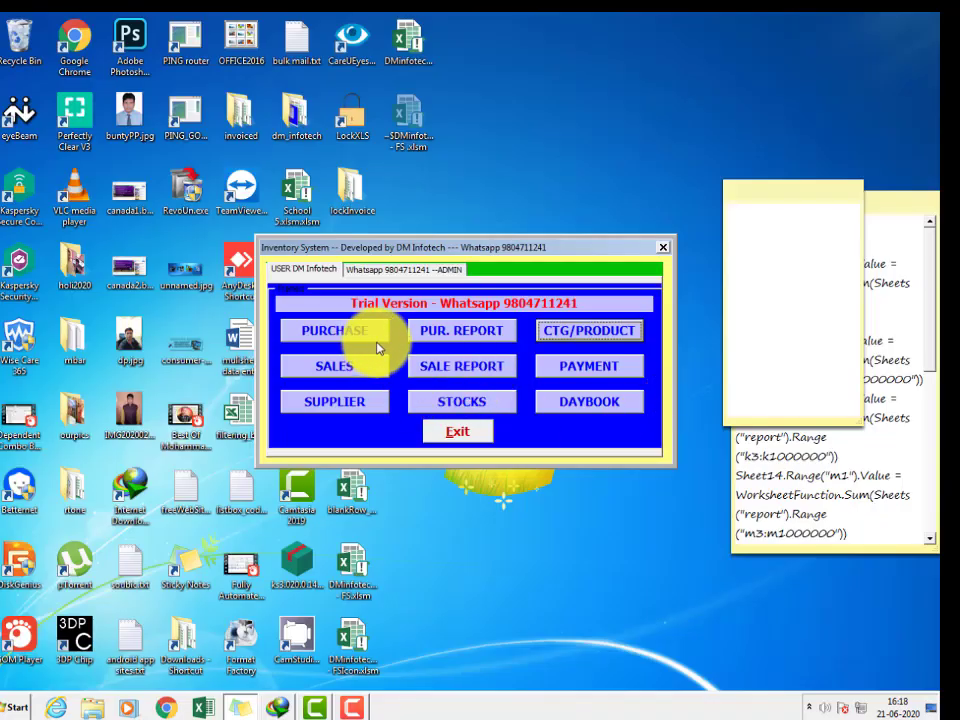
Step: Open the sales entry form, choose the MOBILE category and check its products in the stock price list
left_click(448, 366)
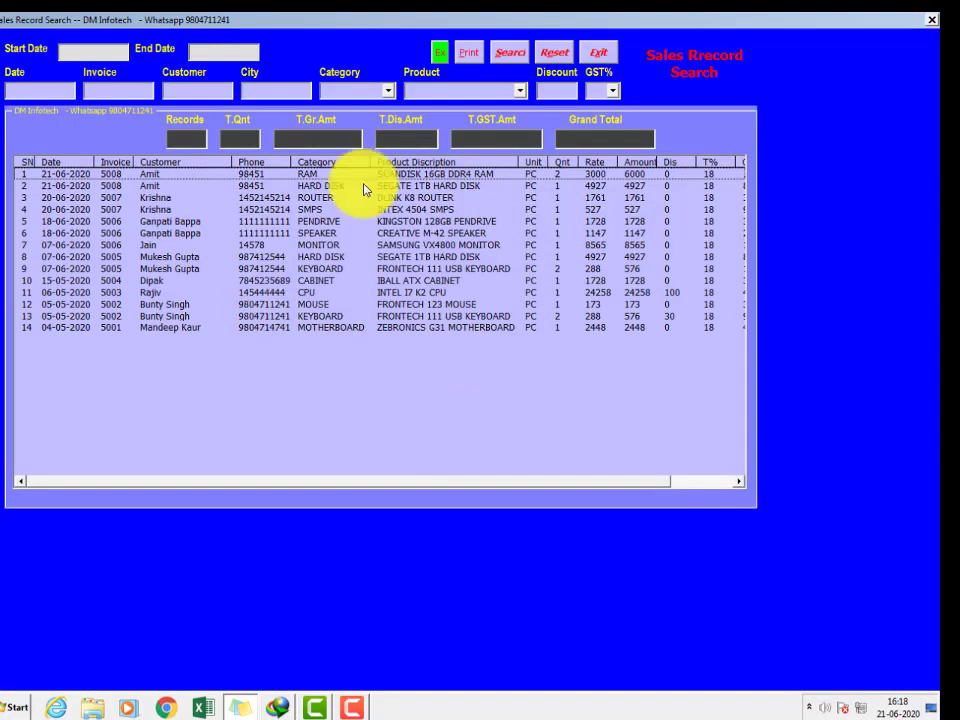
left_click(598, 52)
left_click(365, 372)
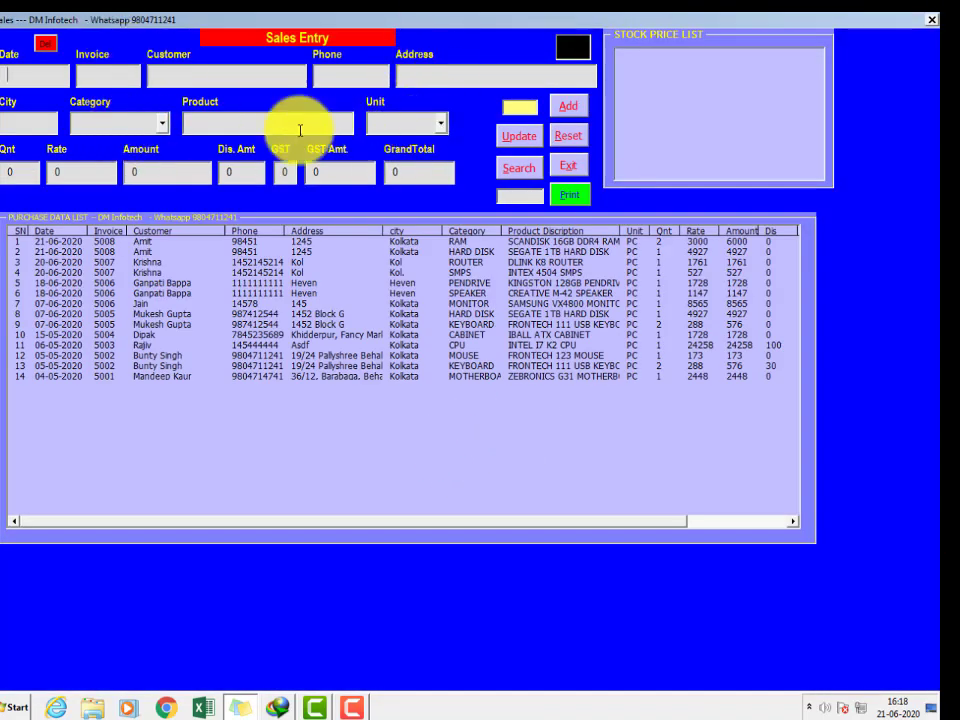
left_click(163, 123)
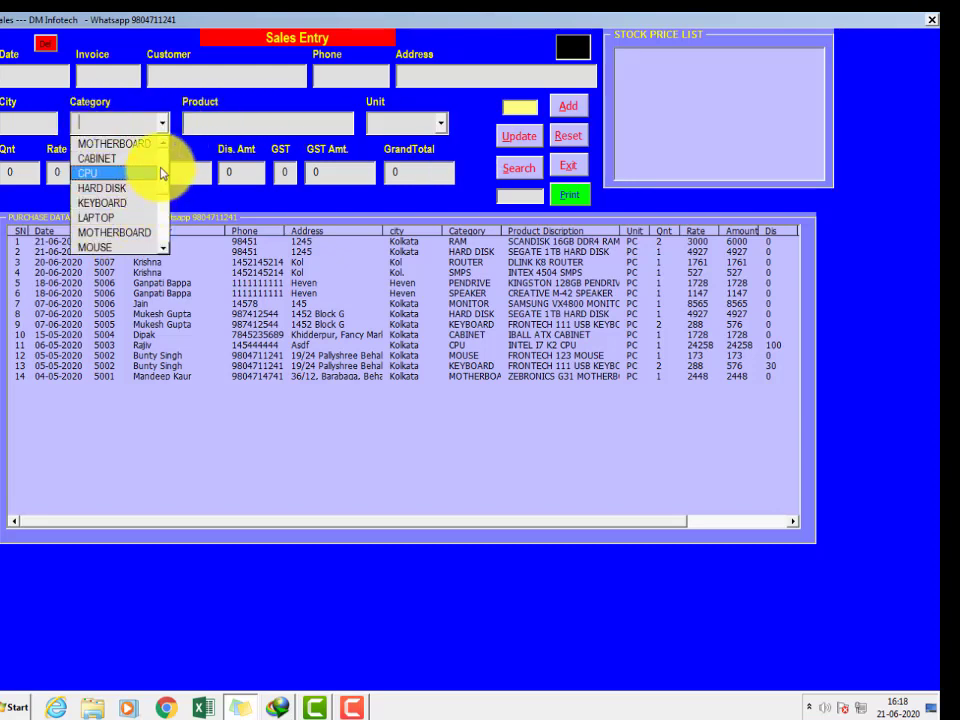
scroll(163, 250, "down", 3)
left_click(98, 236)
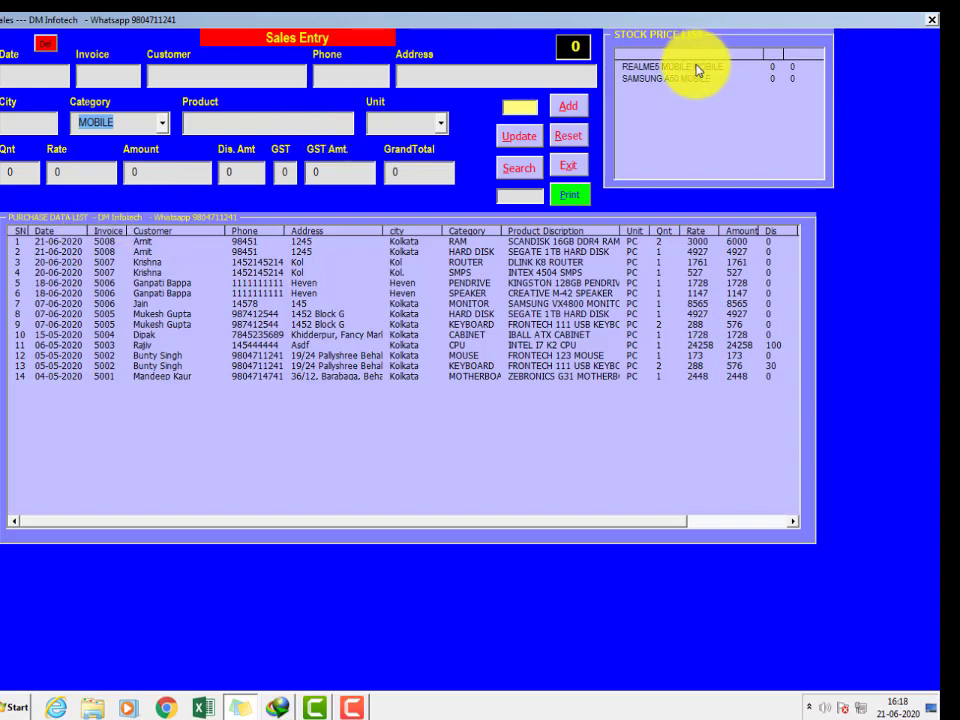
left_click(690, 78)
left_click(700, 67)
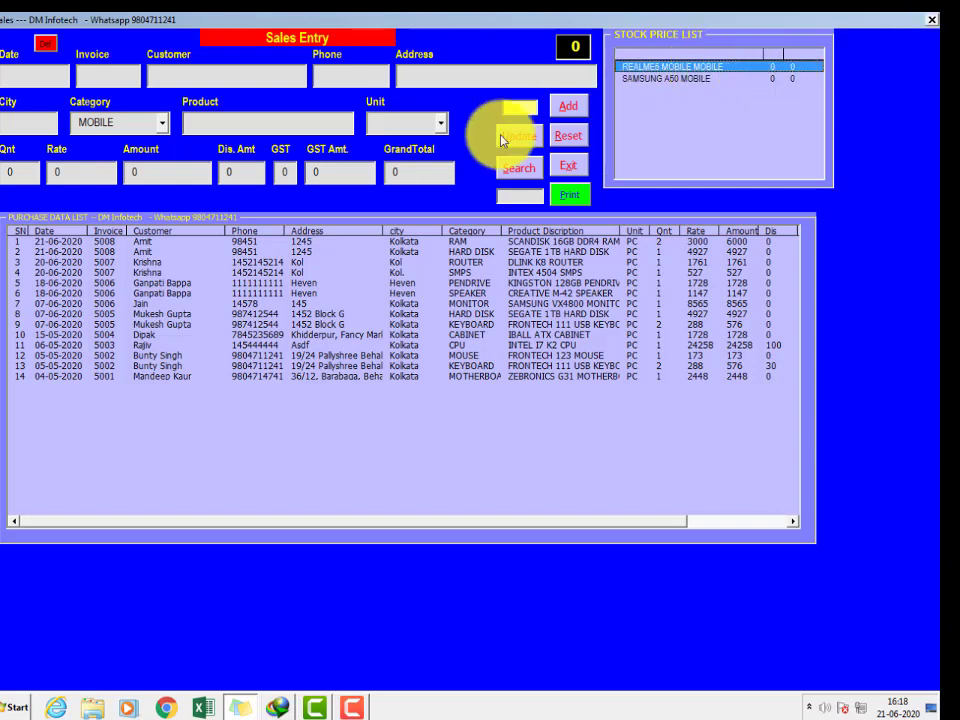
Step: Leave the sales entry form, open the stock report and search it unfiltered to view the overall stock totals
left_click(570, 163)
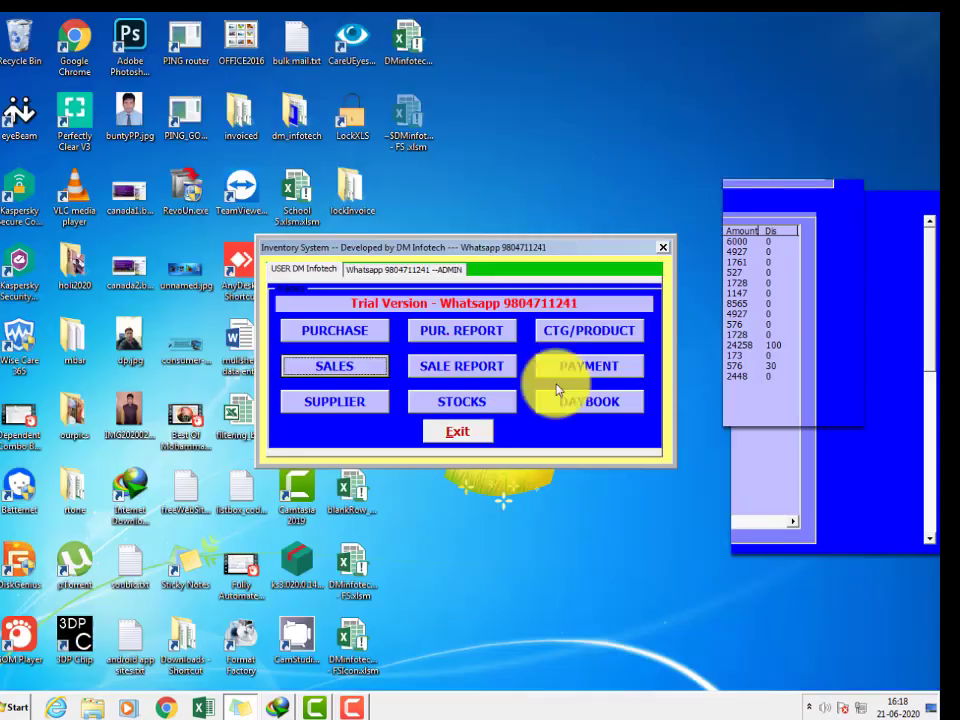
left_click(484, 408)
left_click(214, 272)
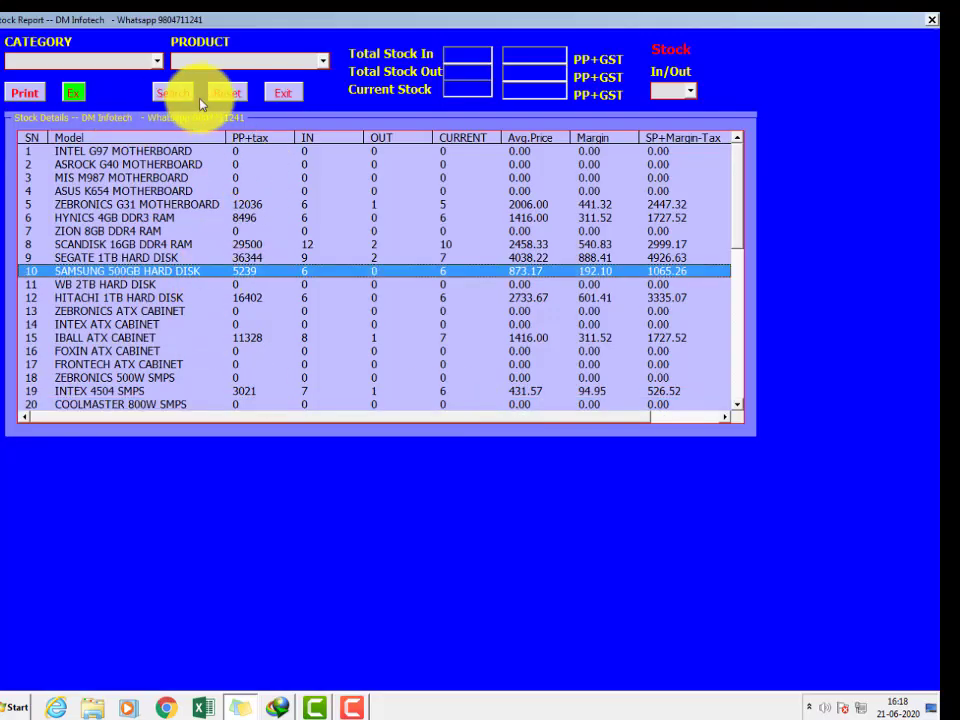
left_click(162, 92)
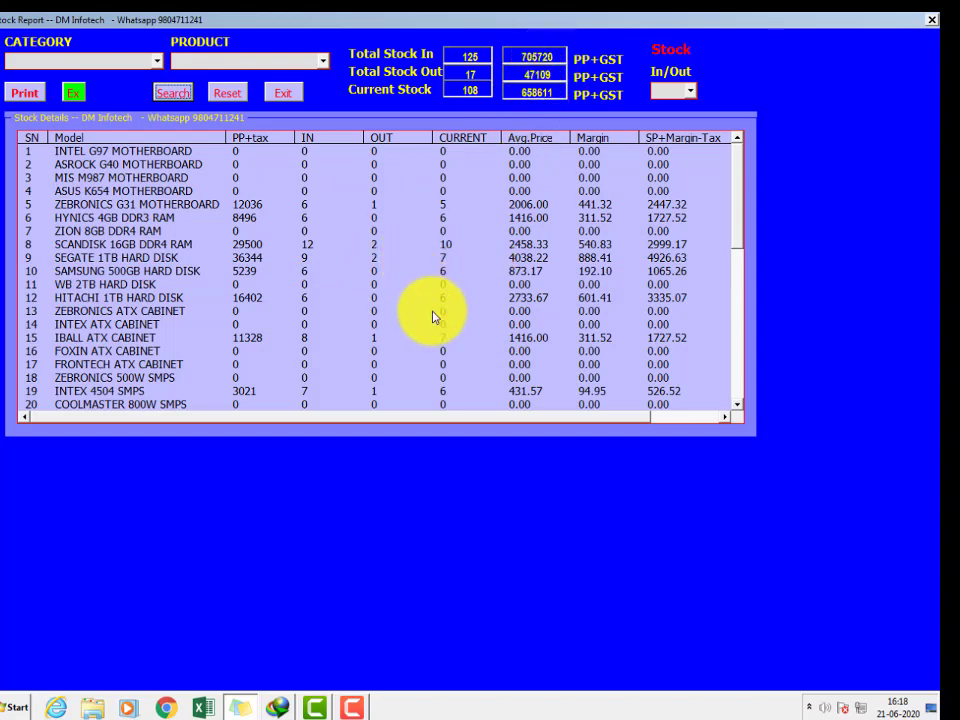
left_click(60, 271)
left_click(72, 404)
left_click(78, 392)
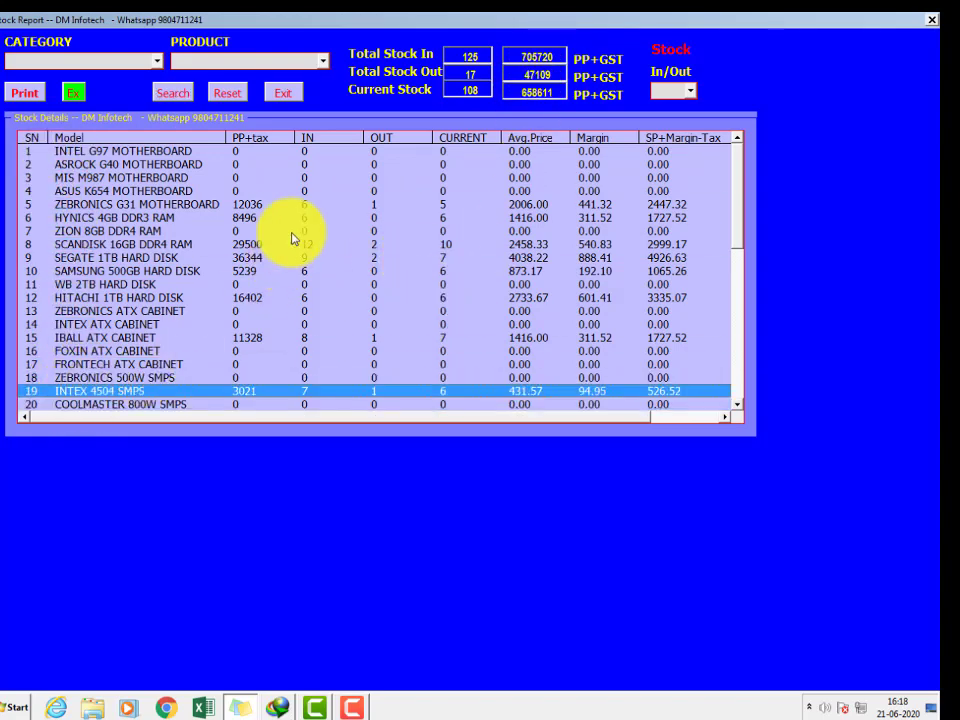
Step: Filter the stock report to IN and search for the products with stock received
left_click(678, 90)
left_click(673, 134)
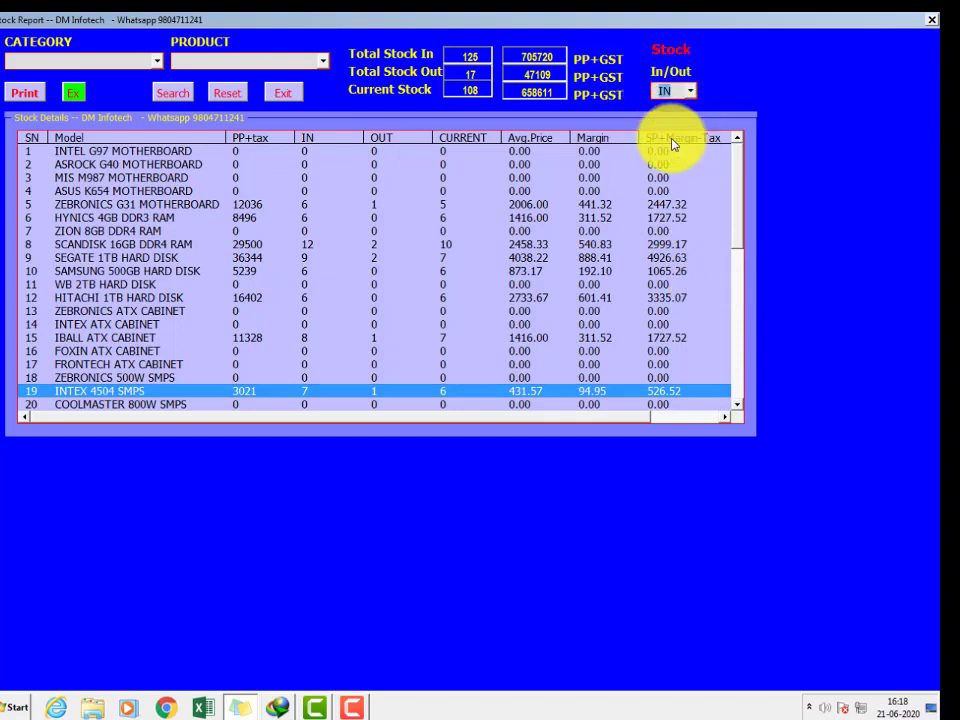
left_click(168, 92)
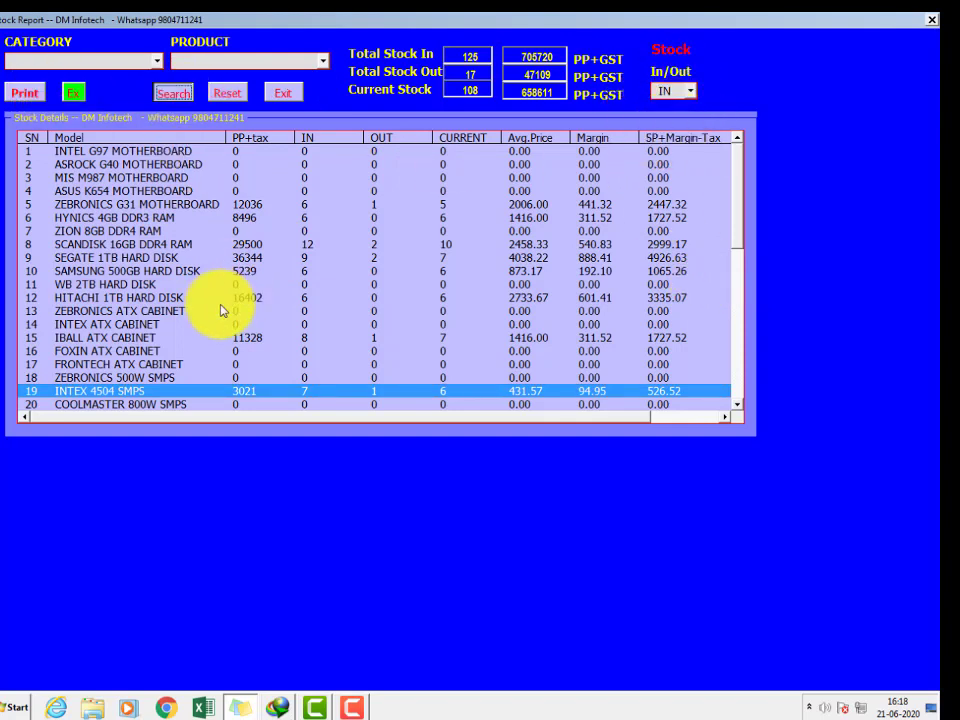
left_click(174, 93)
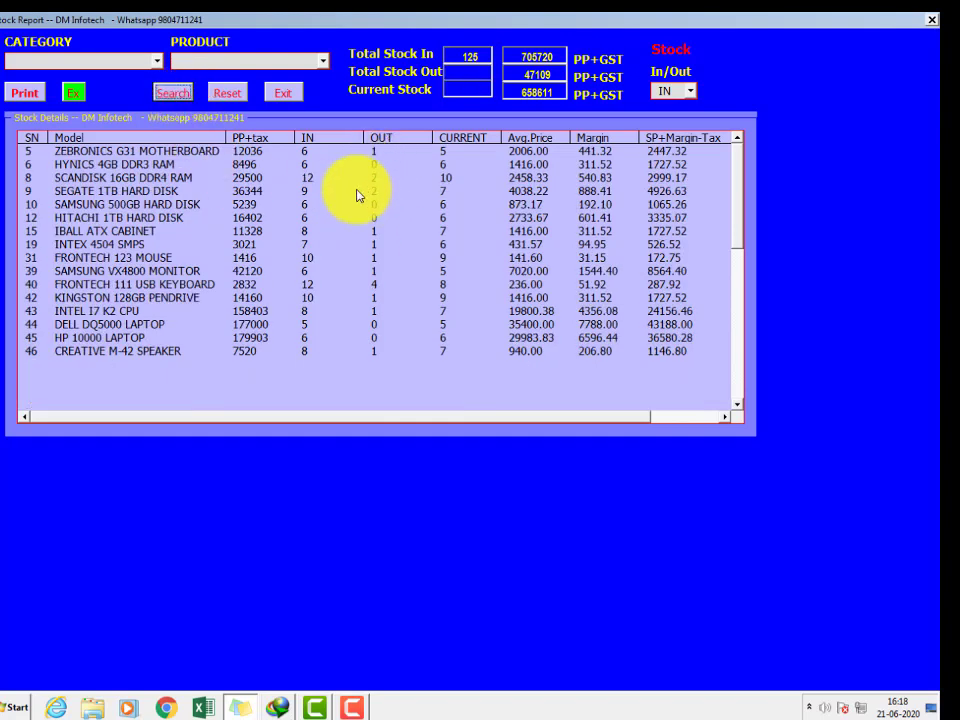
Step: Switch the stock filter to OUT and search for the products that have been sold
left_click(689, 90)
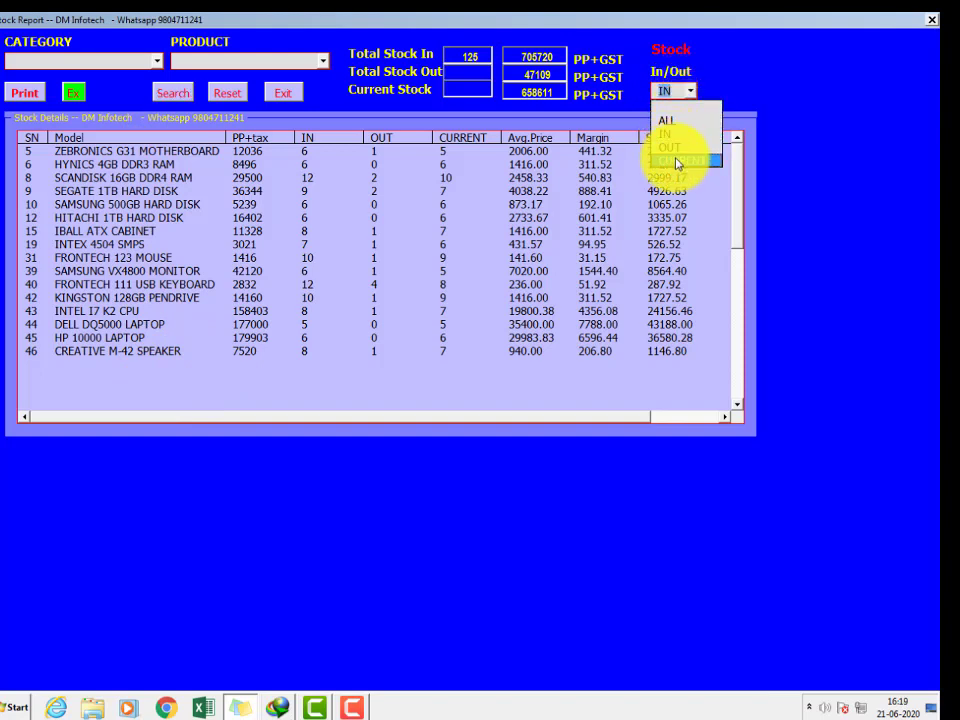
left_click(676, 148)
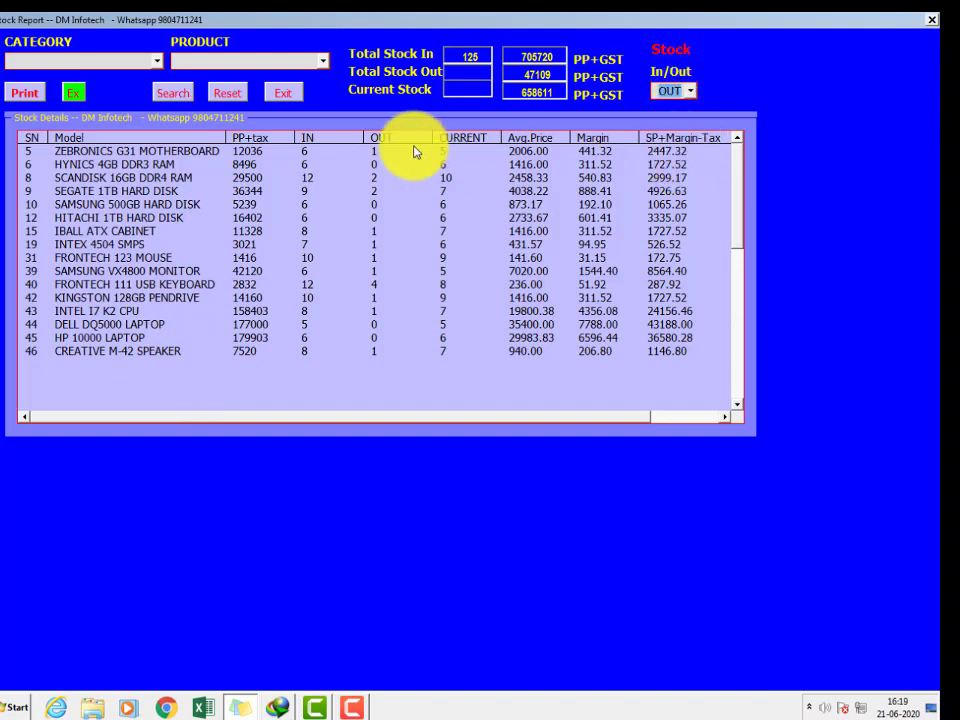
left_click(181, 101)
Step: Search the stock report for products in the MOBILE category
left_click(156, 61)
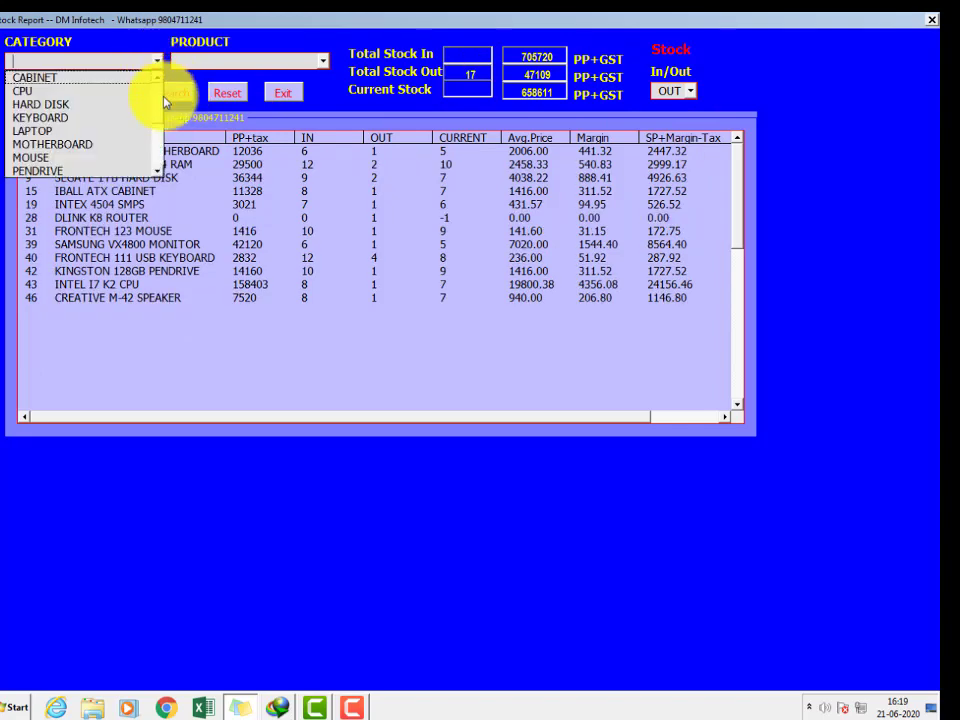
left_click_drag(157, 102, 163, 164)
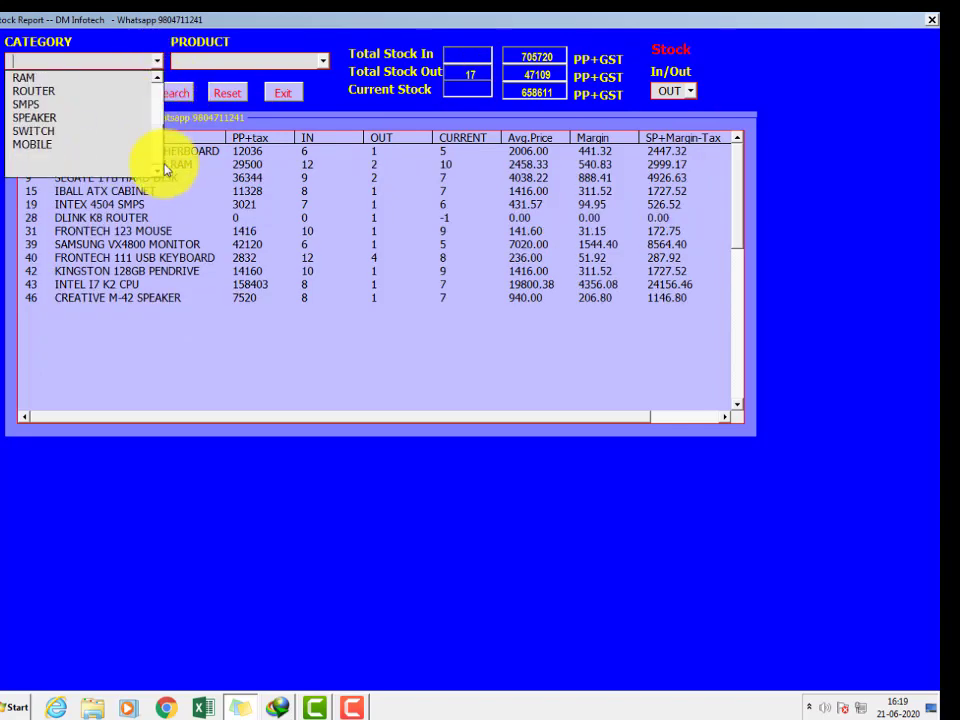
left_click(60, 147)
left_click(173, 93)
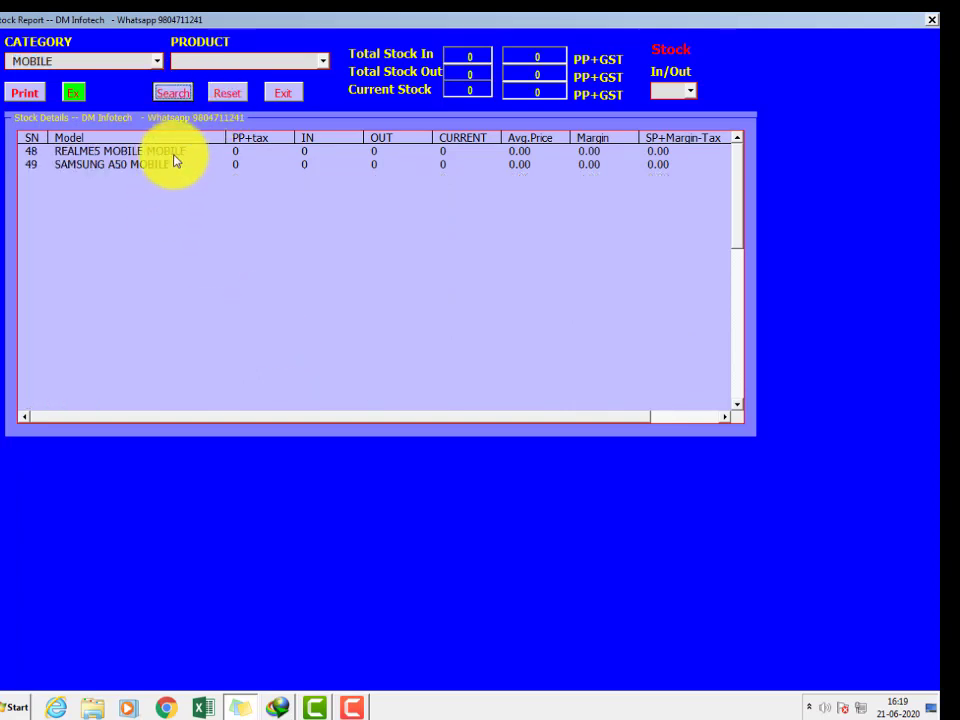
Step: Search the stock report for products in the ROUTER category
left_click(157, 62)
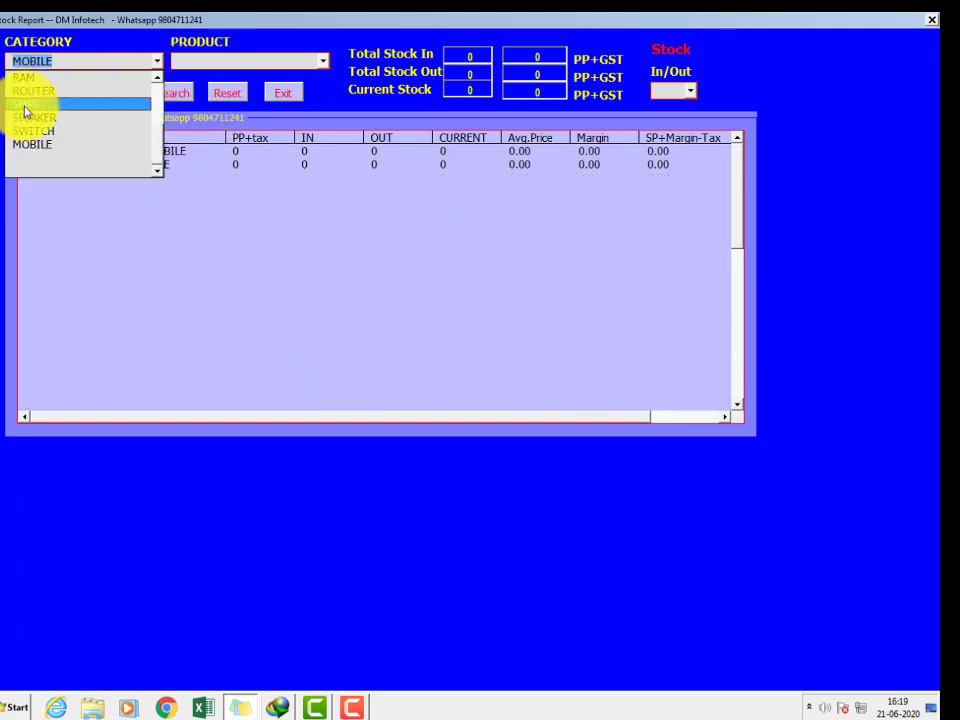
left_click(26, 91)
left_click(183, 93)
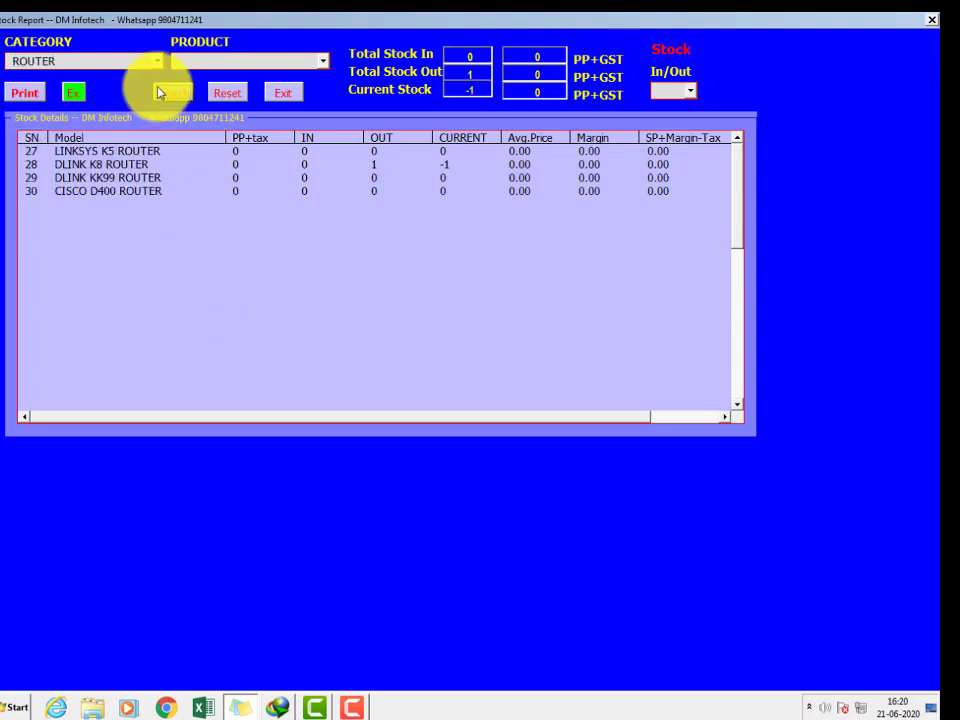
Step: Search the stock report for products in the RAM category, and reset the report's filters
left_click(156, 61)
left_click(30, 78)
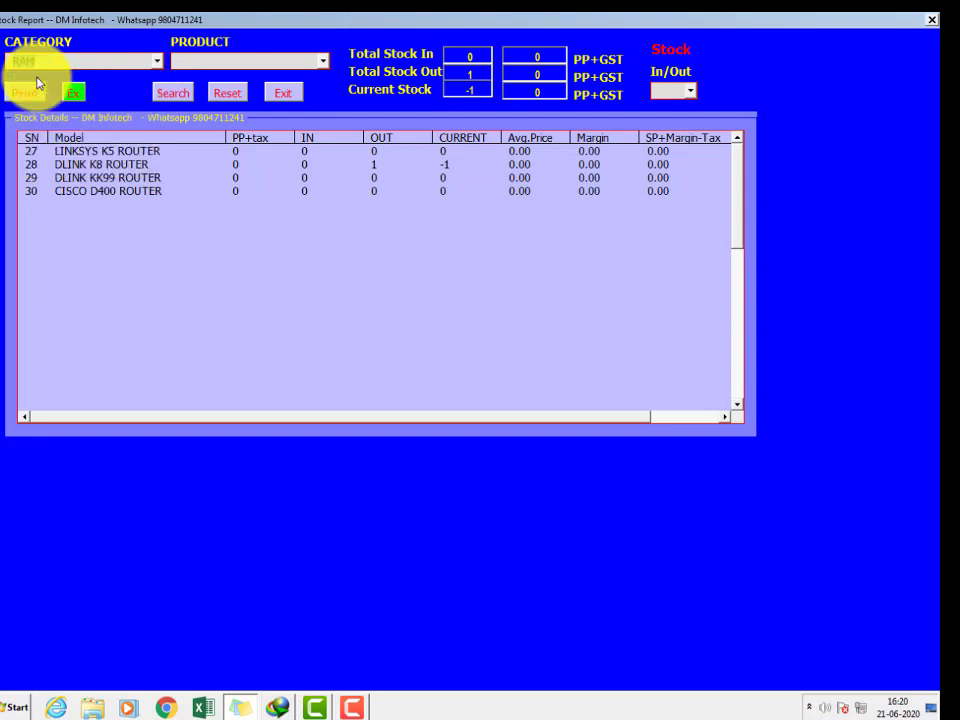
left_click(175, 93)
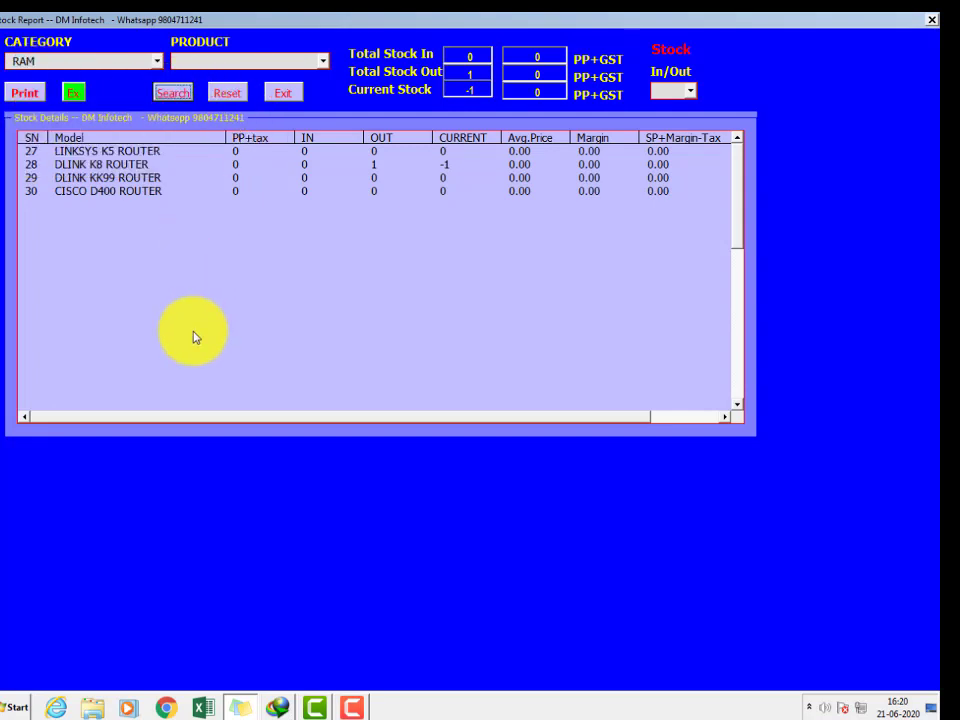
left_click(172, 93)
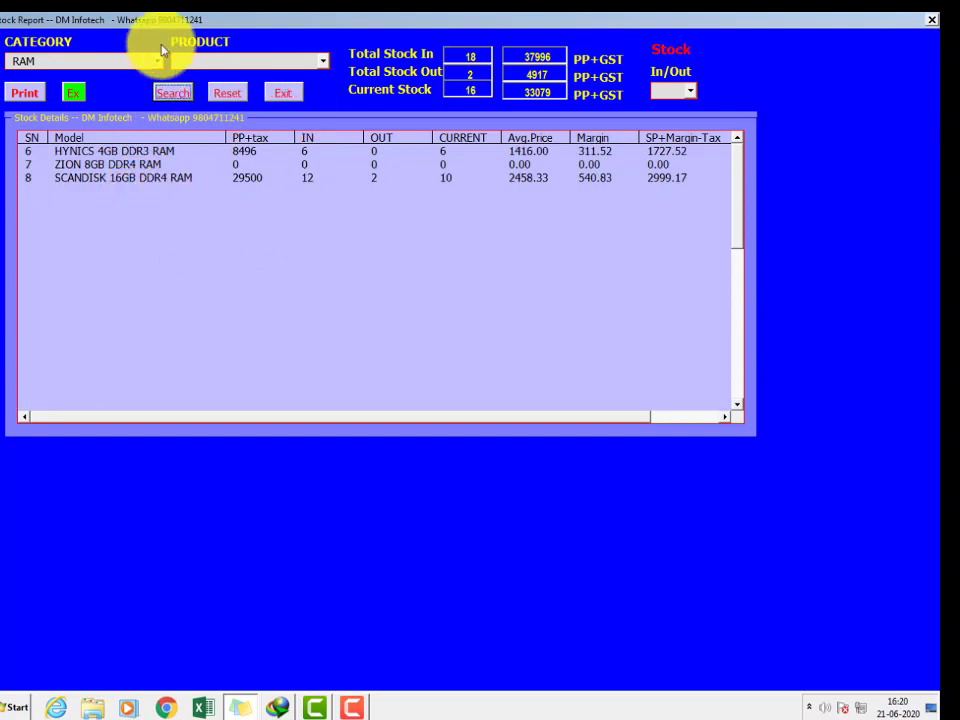
left_click(227, 93)
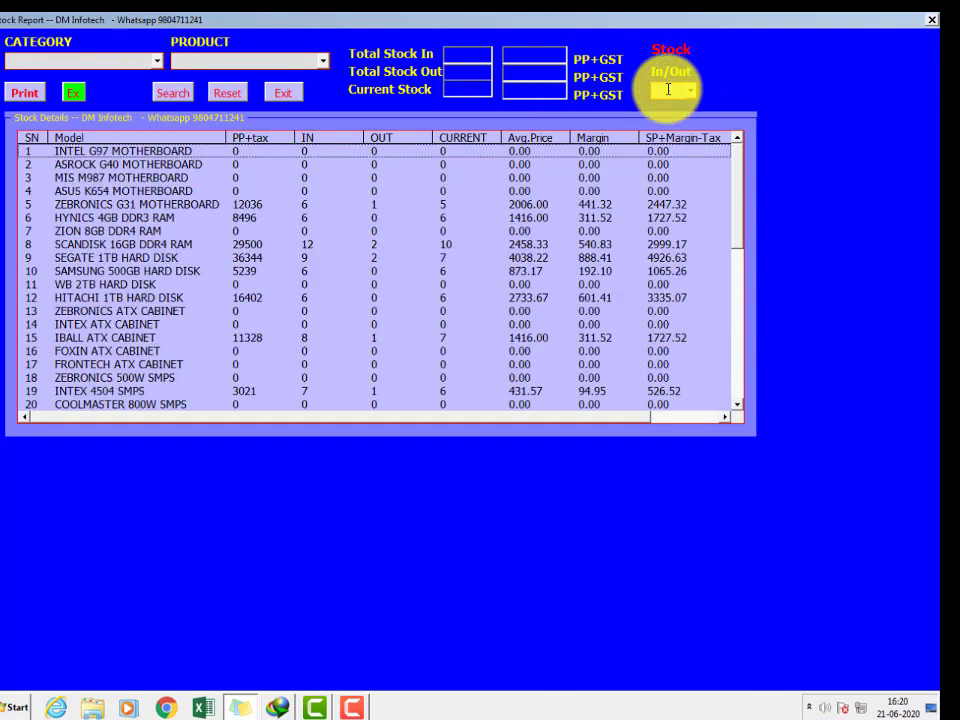
Step: Leave the stock report, open the day book and add an INCOME entry dated 20-6-20 for Repairing Charges with amount 1000
left_click(296, 93)
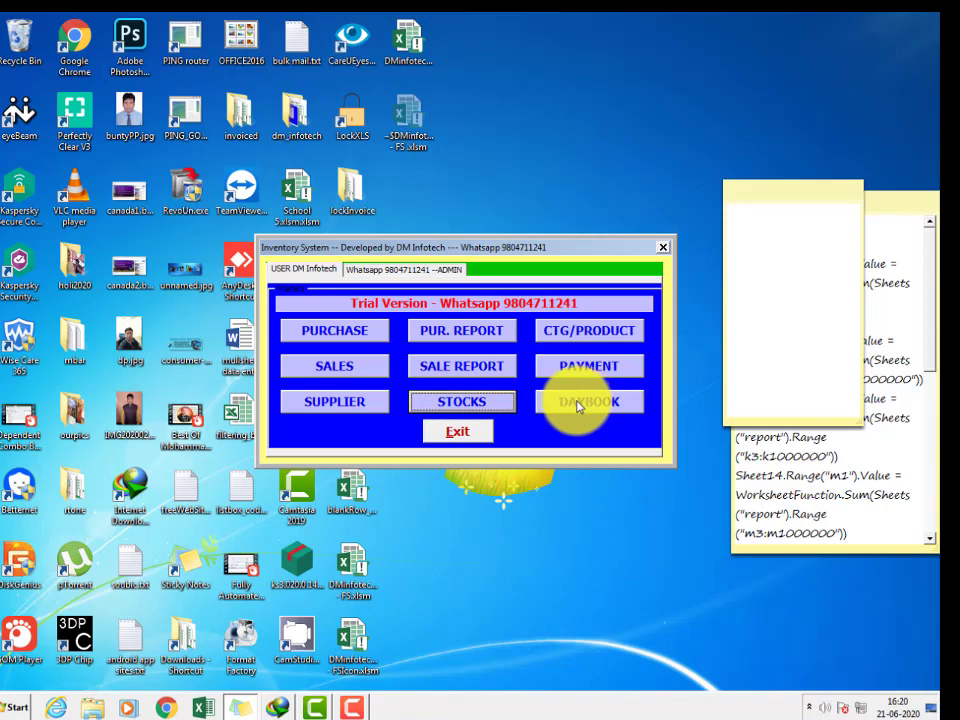
left_click(580, 403)
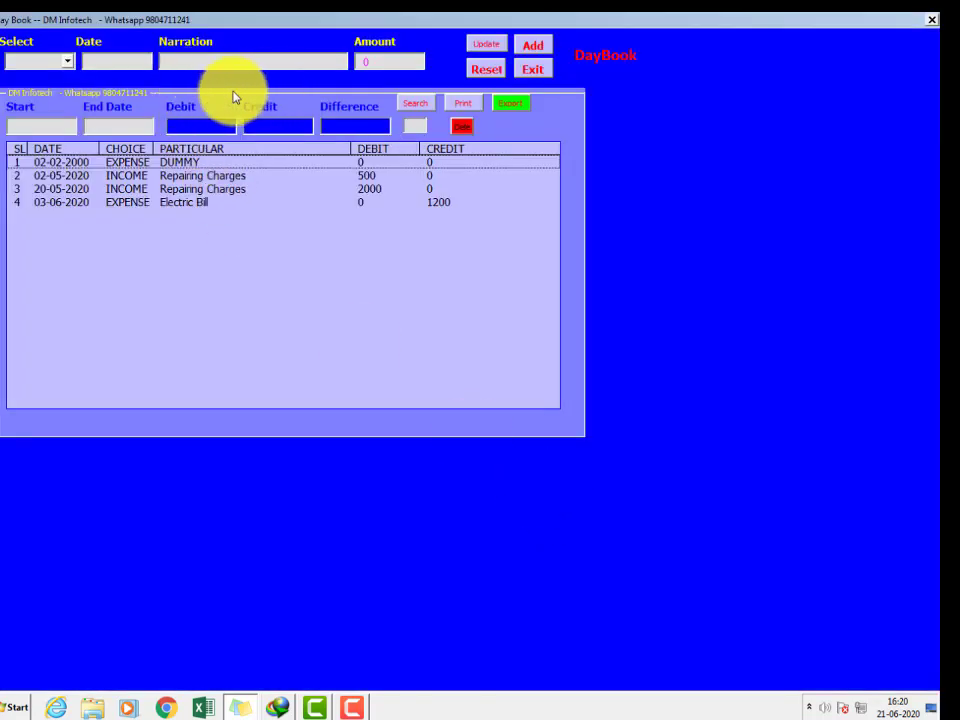
left_click(67, 61)
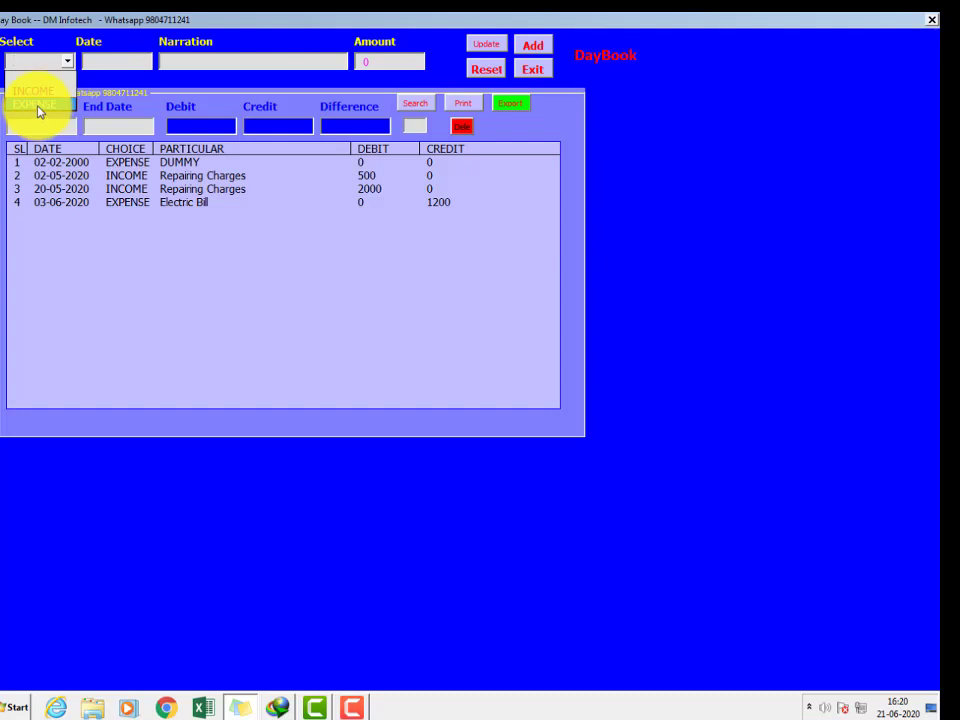
left_click(36, 92)
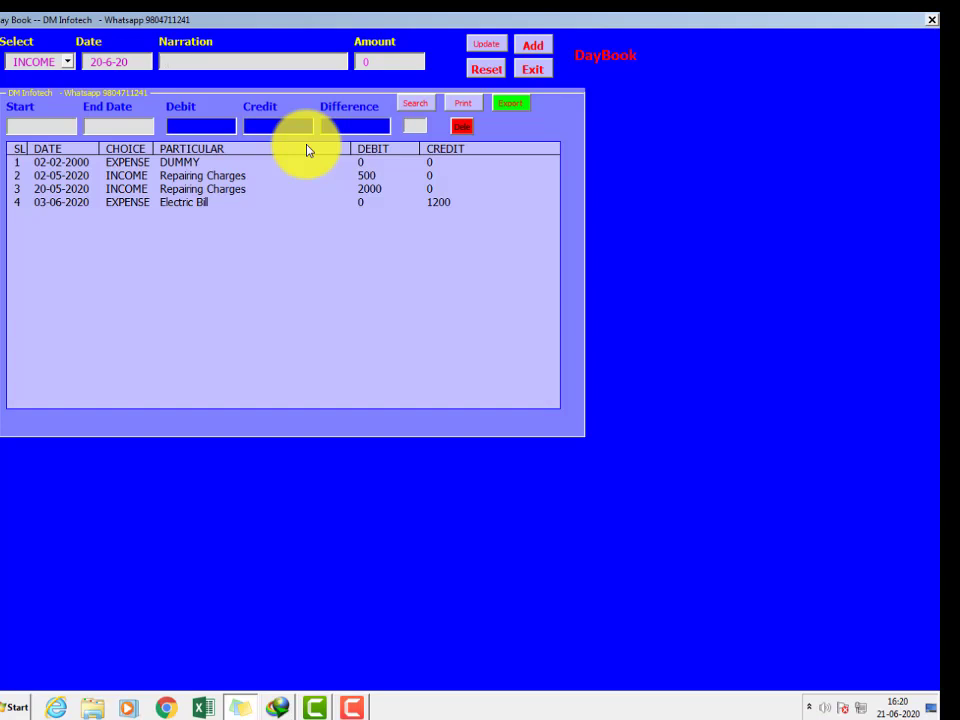
type("epairing Charges")
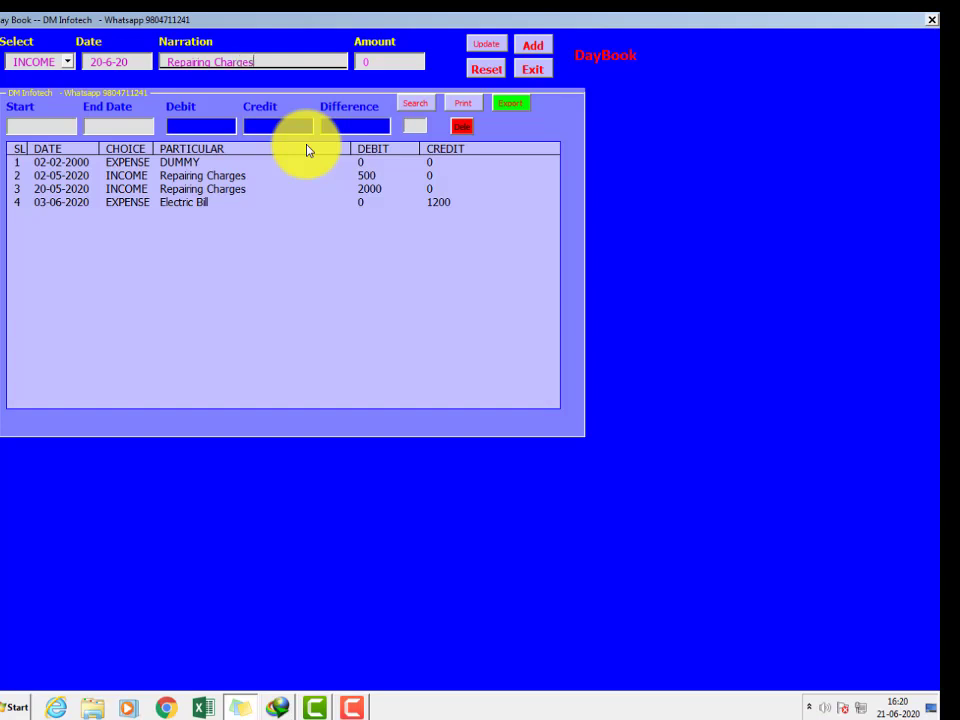
key("Tab")
type("1000")
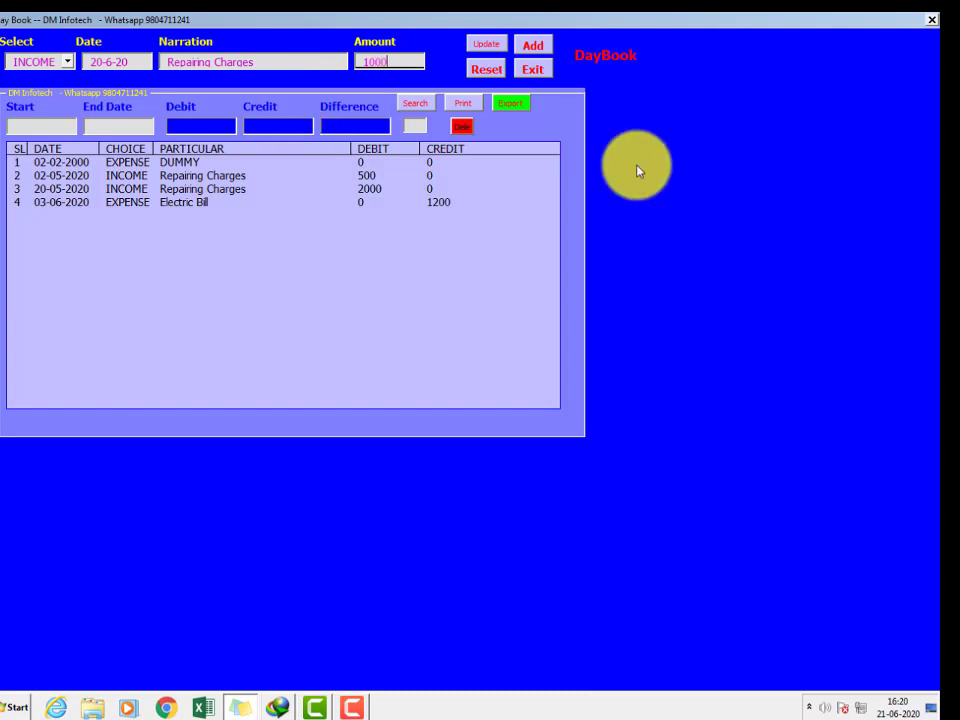
left_click(548, 46)
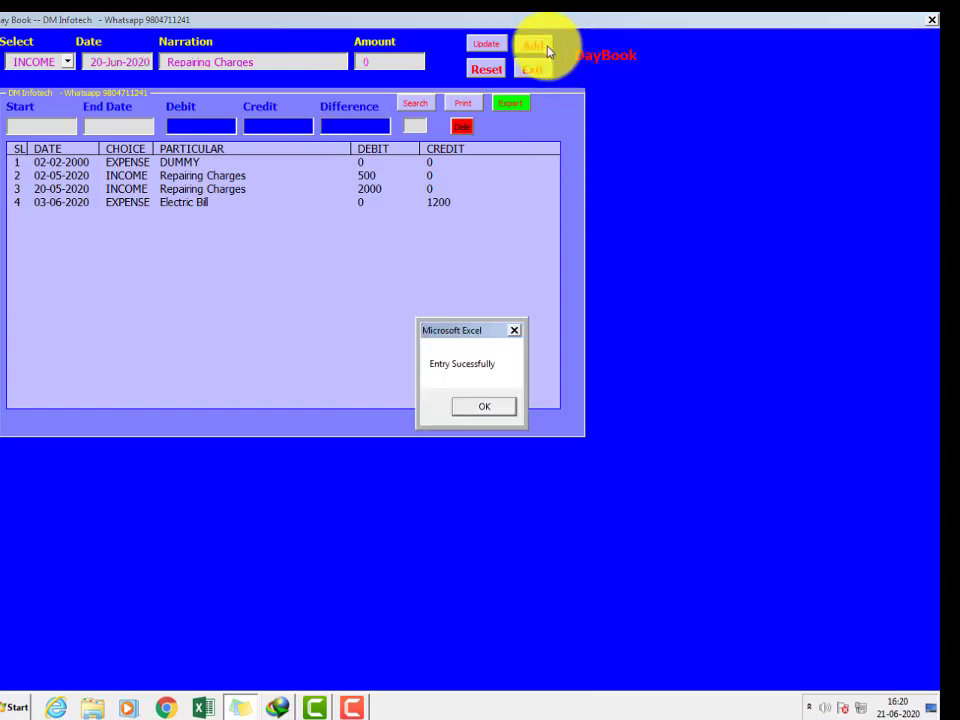
left_click(484, 405)
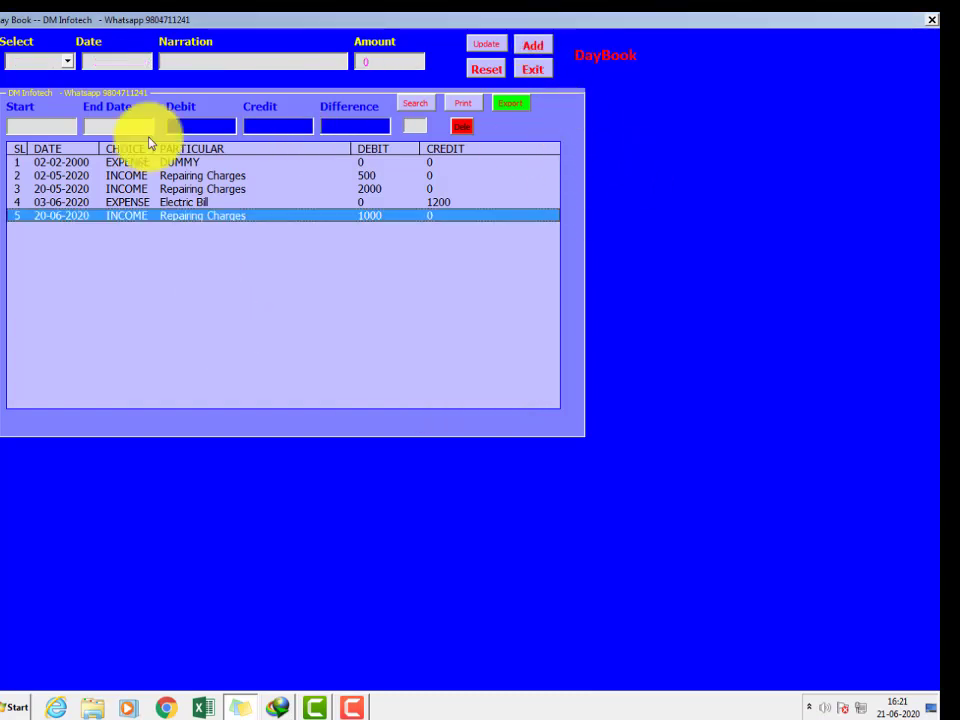
Step: Add an EXPENSE entry to the day book dated 21-5-20 for Donation For Puja with amount 500
left_click(68, 61)
left_click(30, 92)
left_click(117, 61)
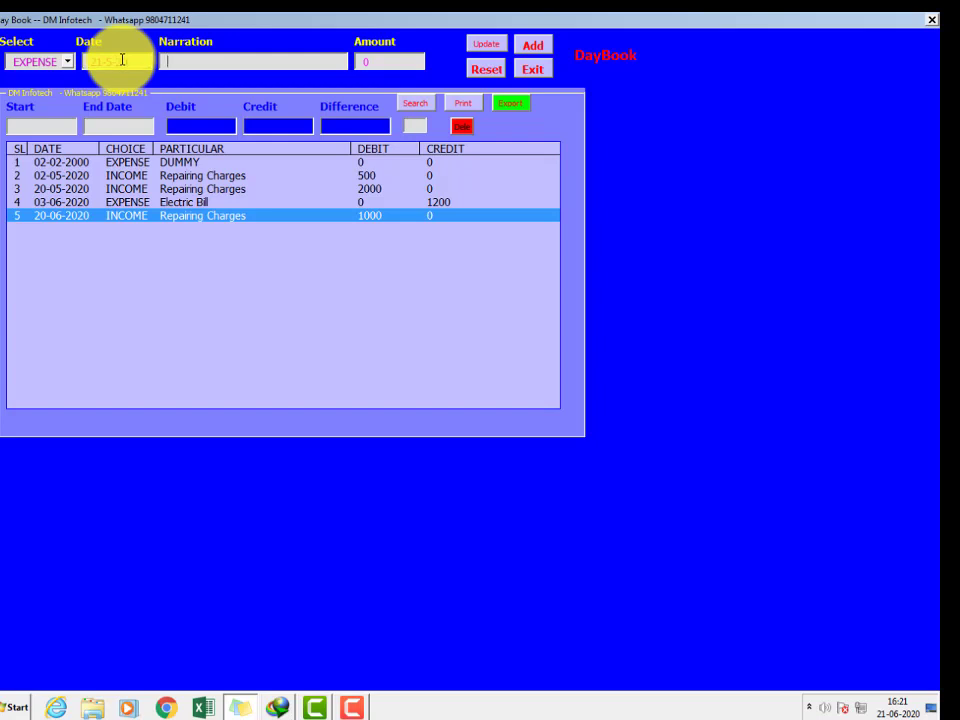
type("Don")
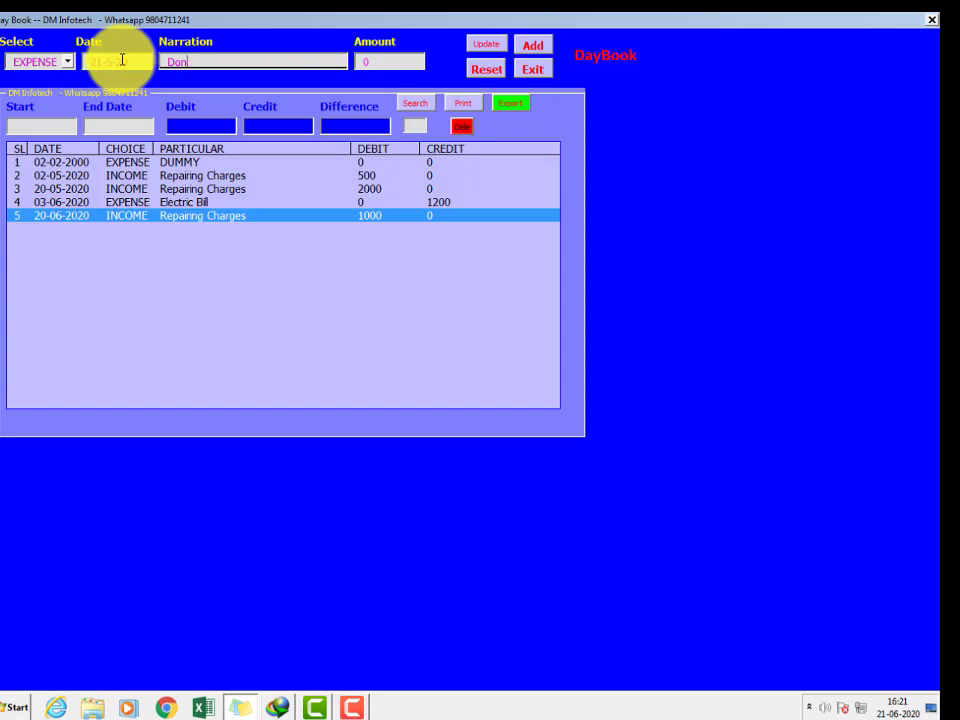
type("or Puja")
key("Tab")
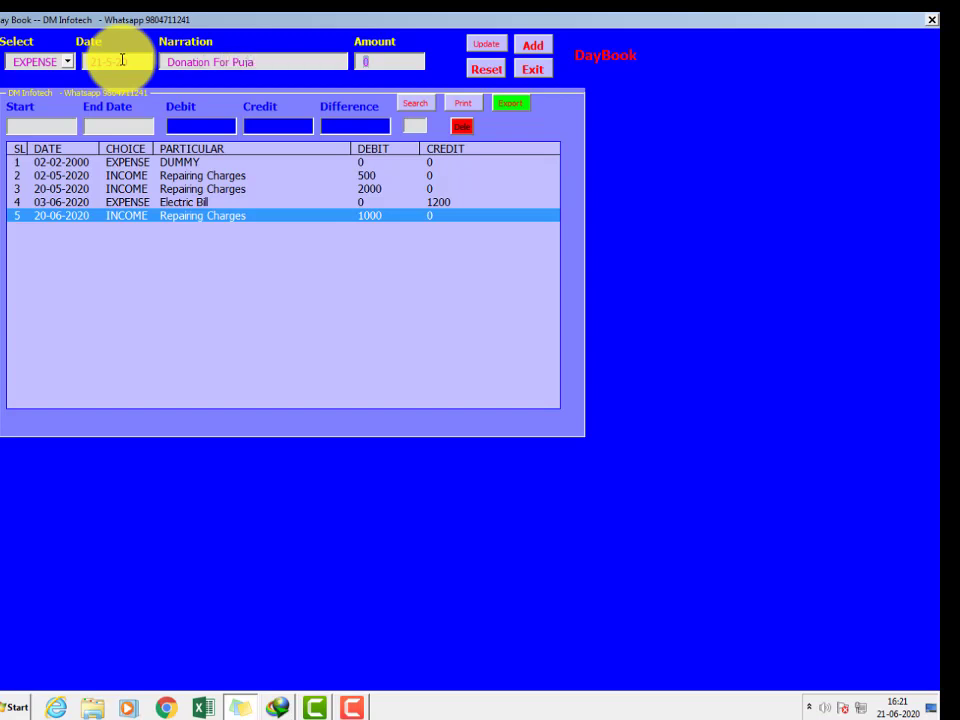
type("500")
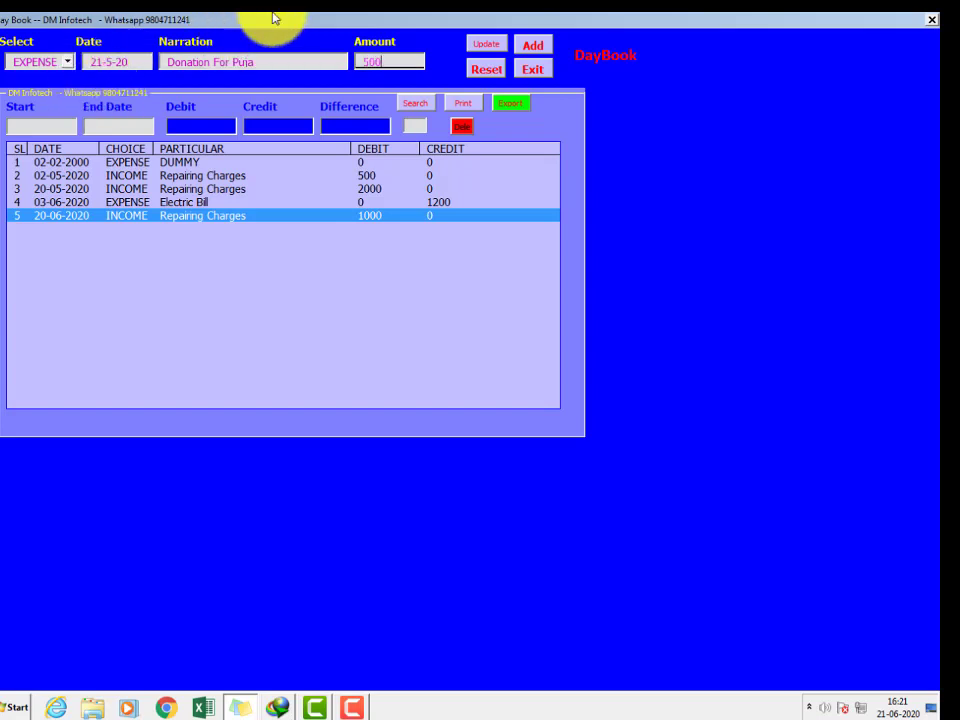
left_click(533, 45)
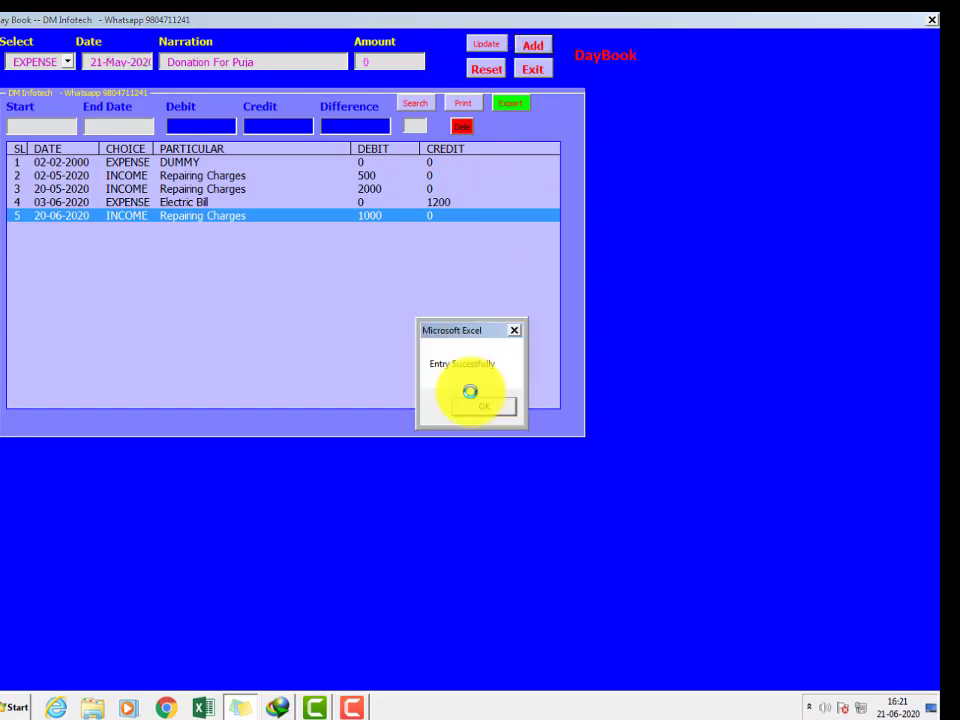
left_click(476, 406)
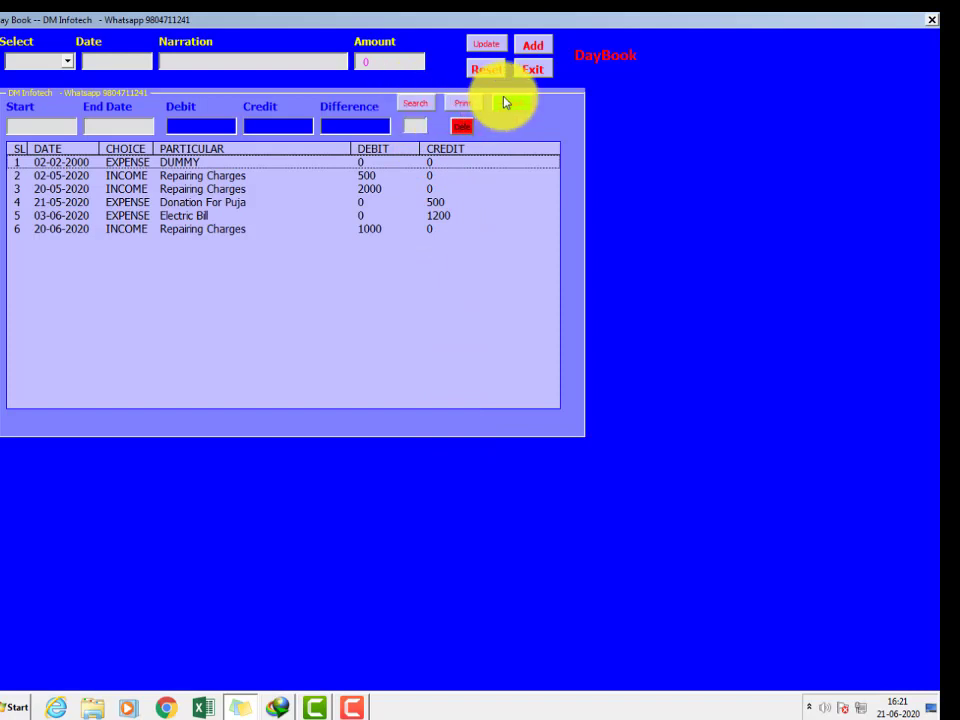
Step: Load the 02-05-2020 Repairing Charges entry, and search the day book for entries from 1-6-20 to 30-6-20
left_click(185, 177)
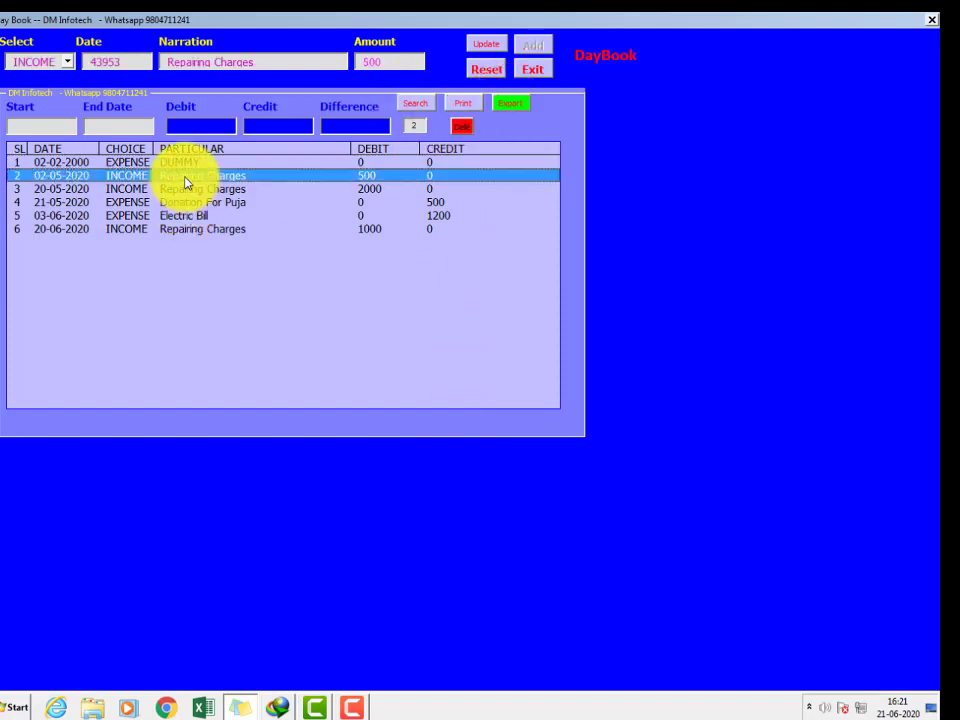
left_click(31, 127)
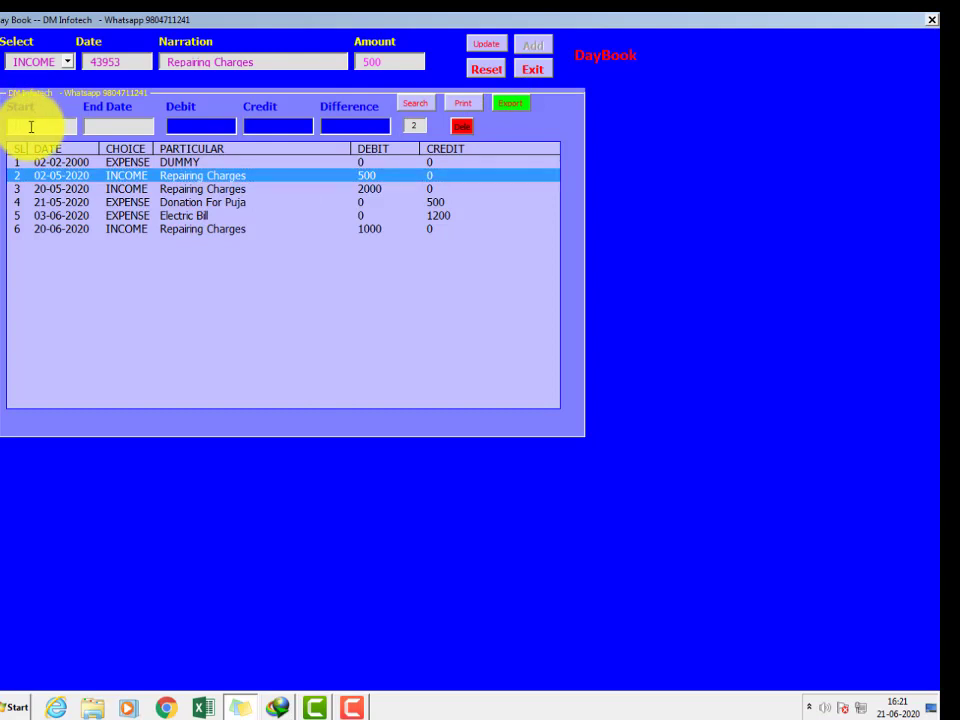
type("0-6-")
type("20")
key("Tab")
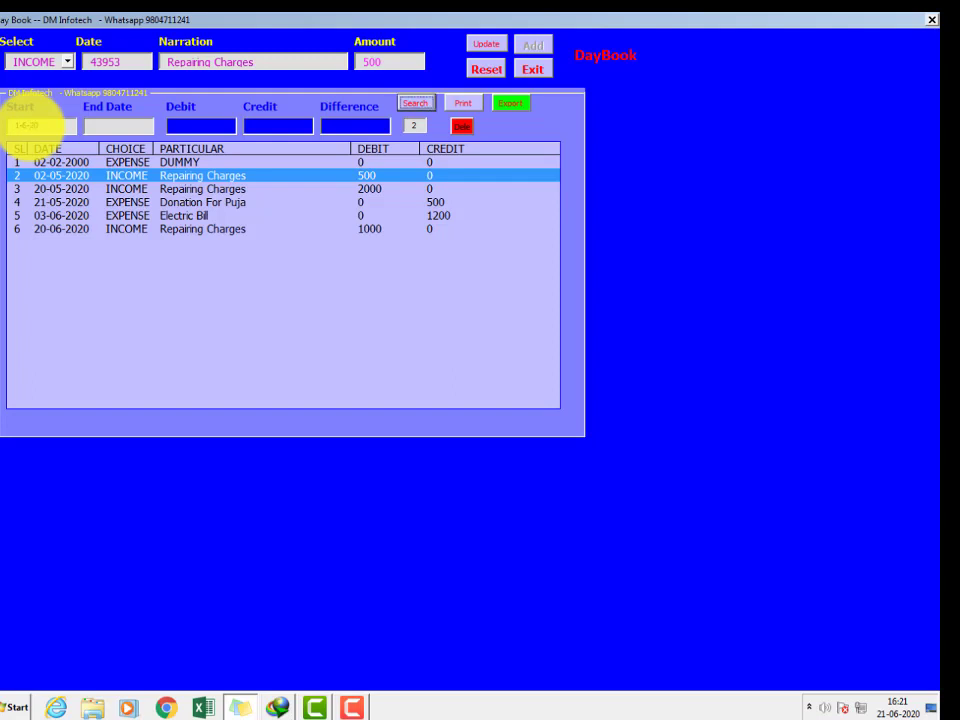
left_click(120, 125)
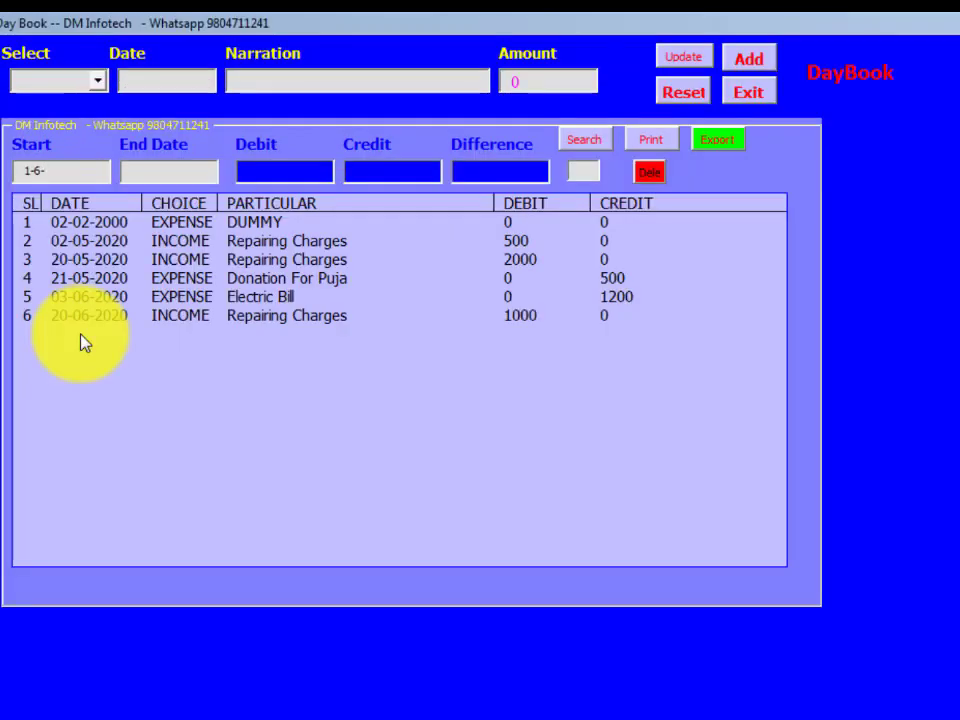
type("20")
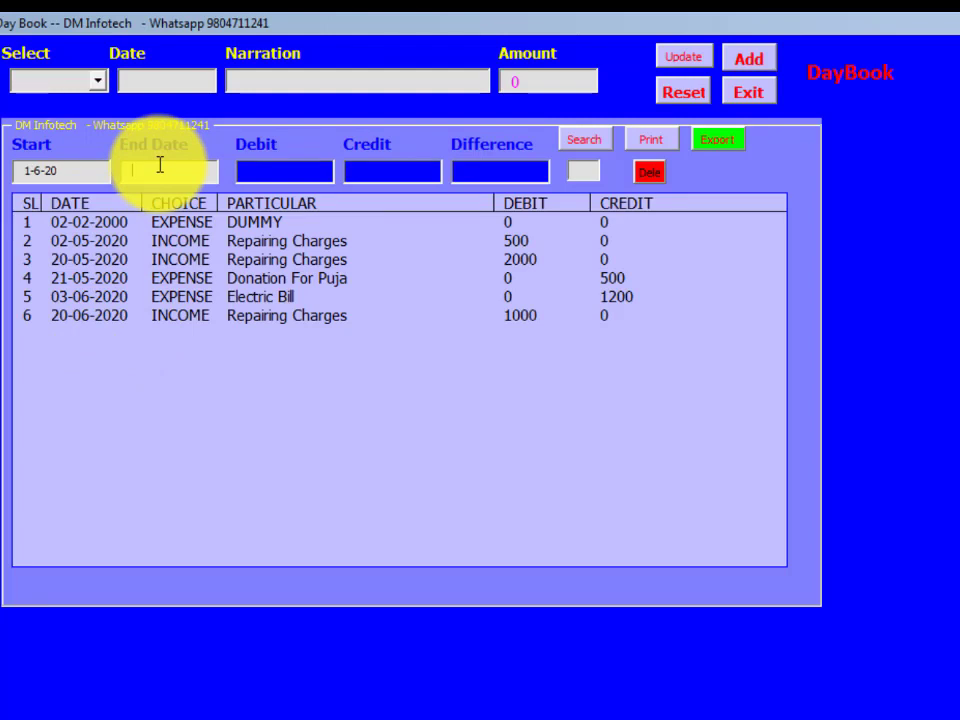
type("30-6-20")
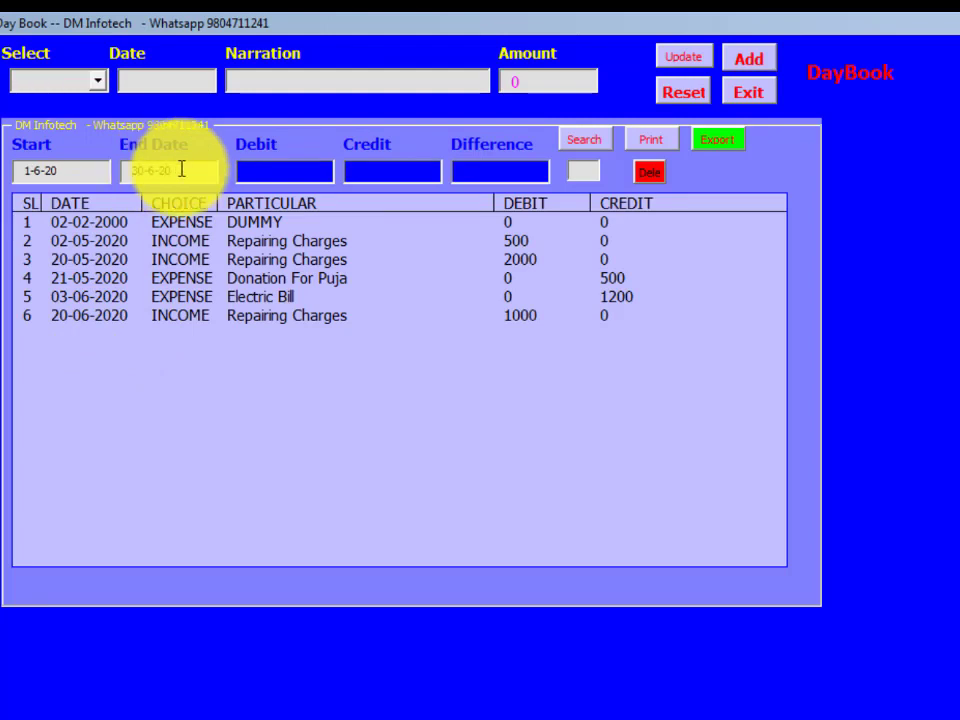
left_click(578, 145)
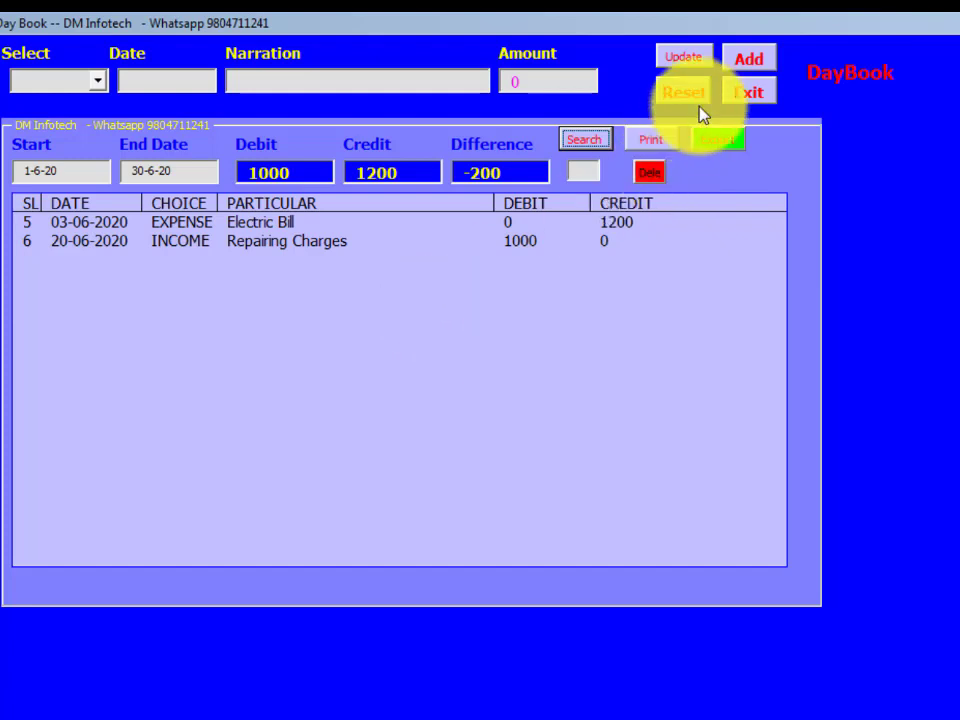
left_click(577, 146)
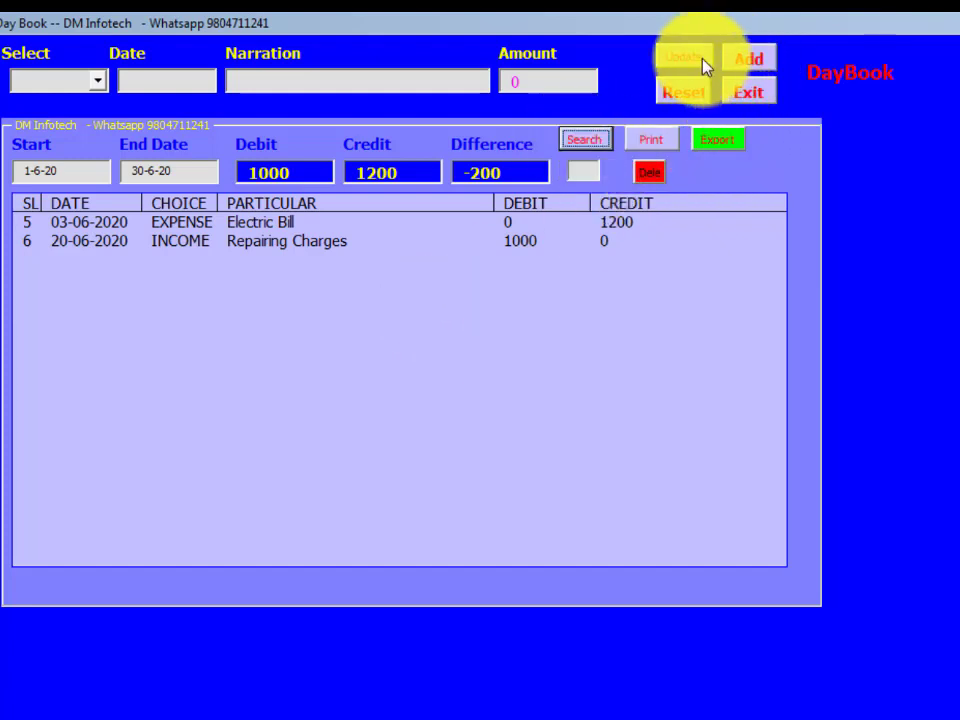
Step: Leave the day book for the main menu, and briefly open and close the Purchase Entry form
left_click(750, 97)
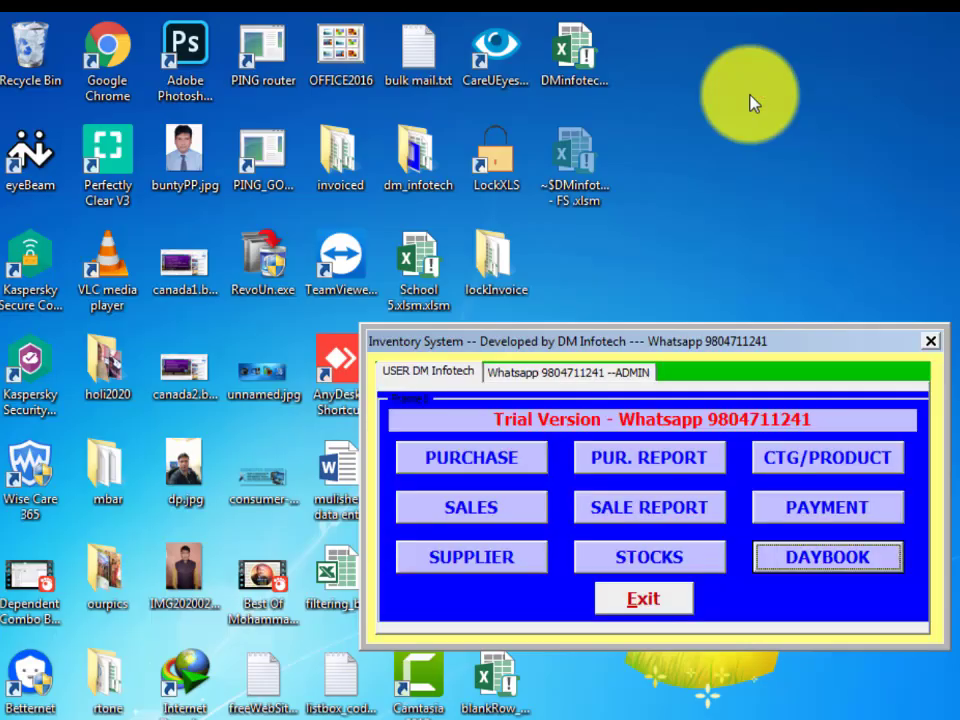
left_click_drag(815, 352, 826, 309)
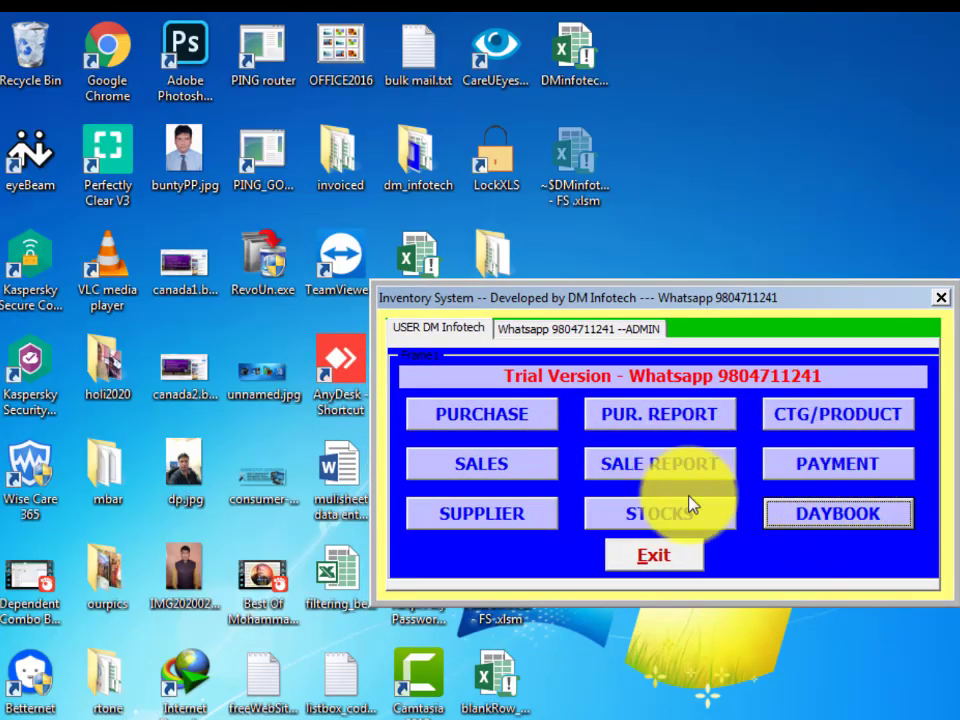
left_click(460, 416)
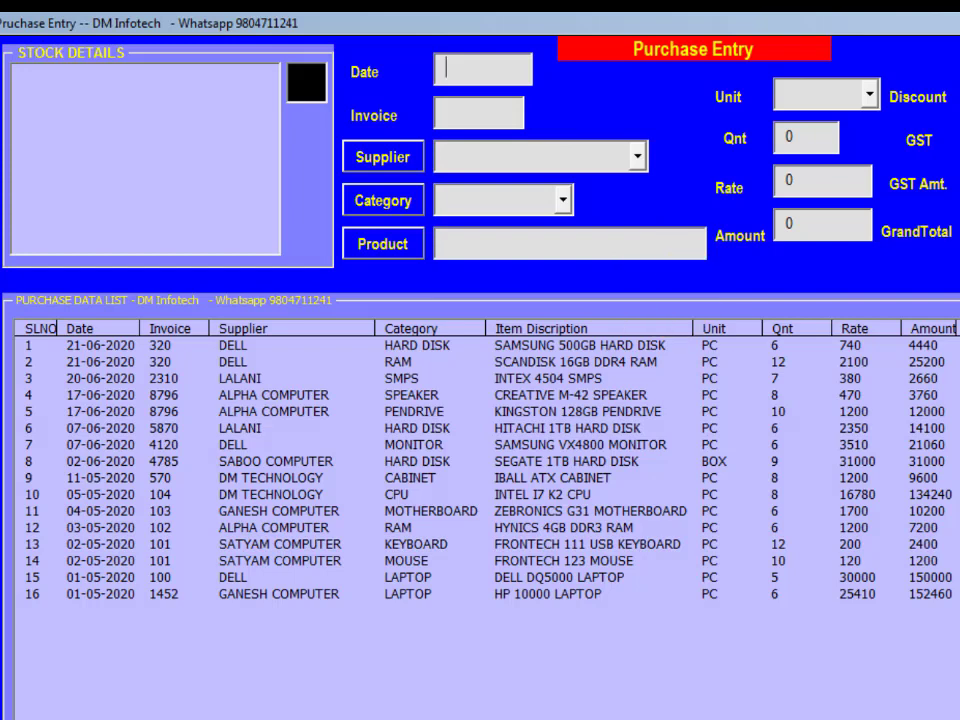
left_click(958, 23)
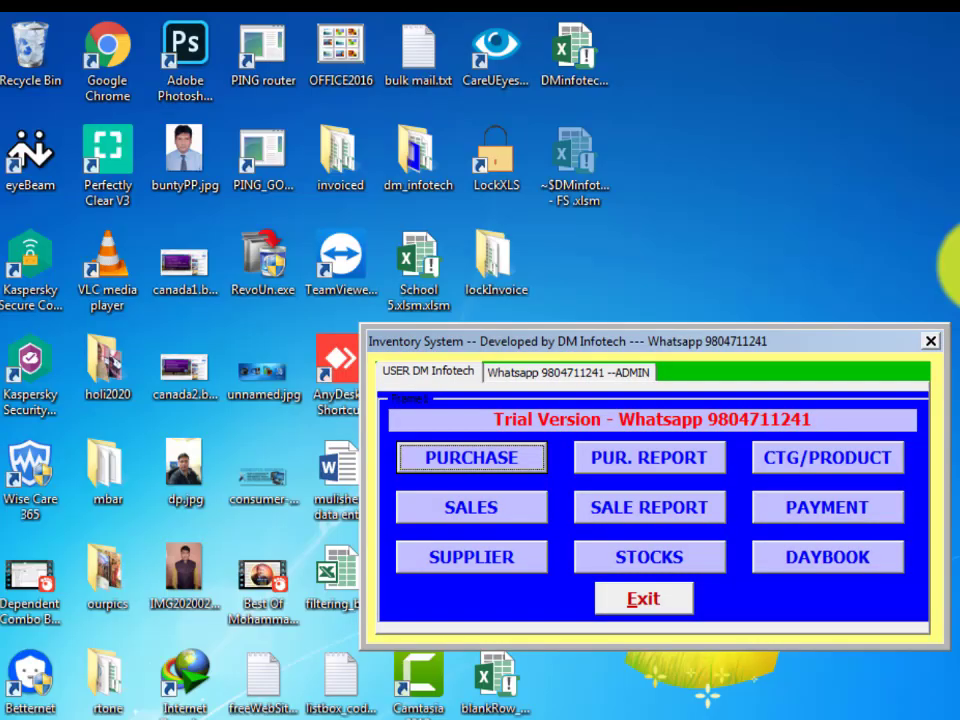